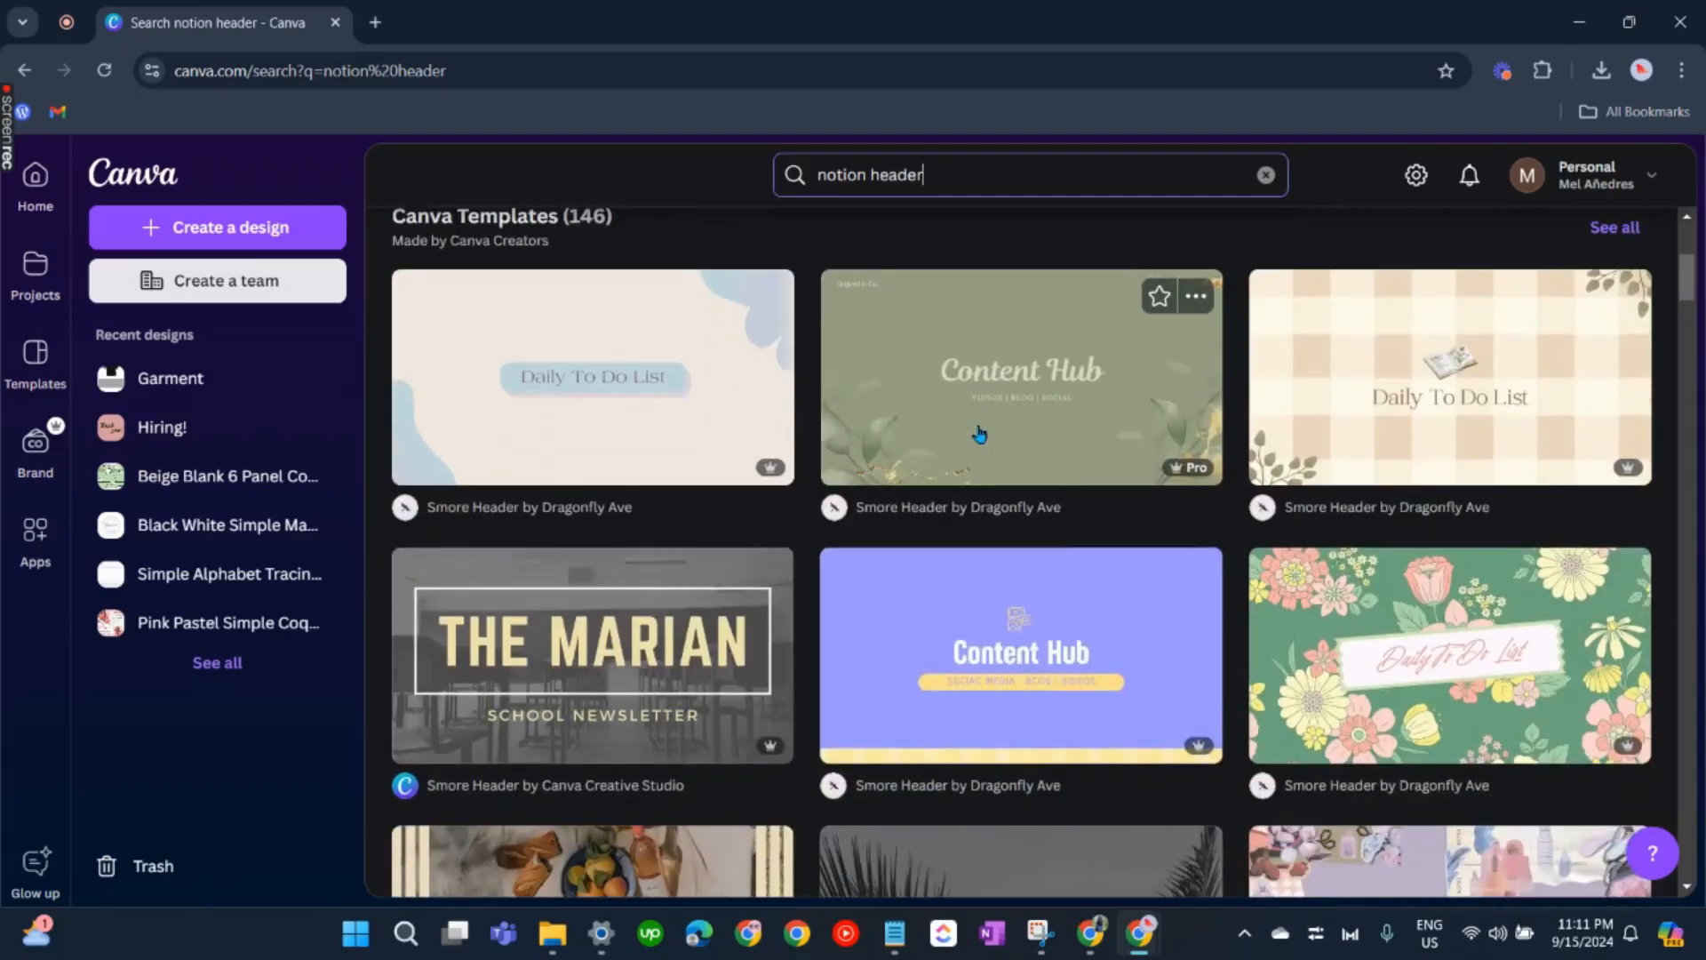
Step: Open the Red Organic Recipes Notion Header template for customising and add a blank second page
scroll(1268, 546, down, 7)
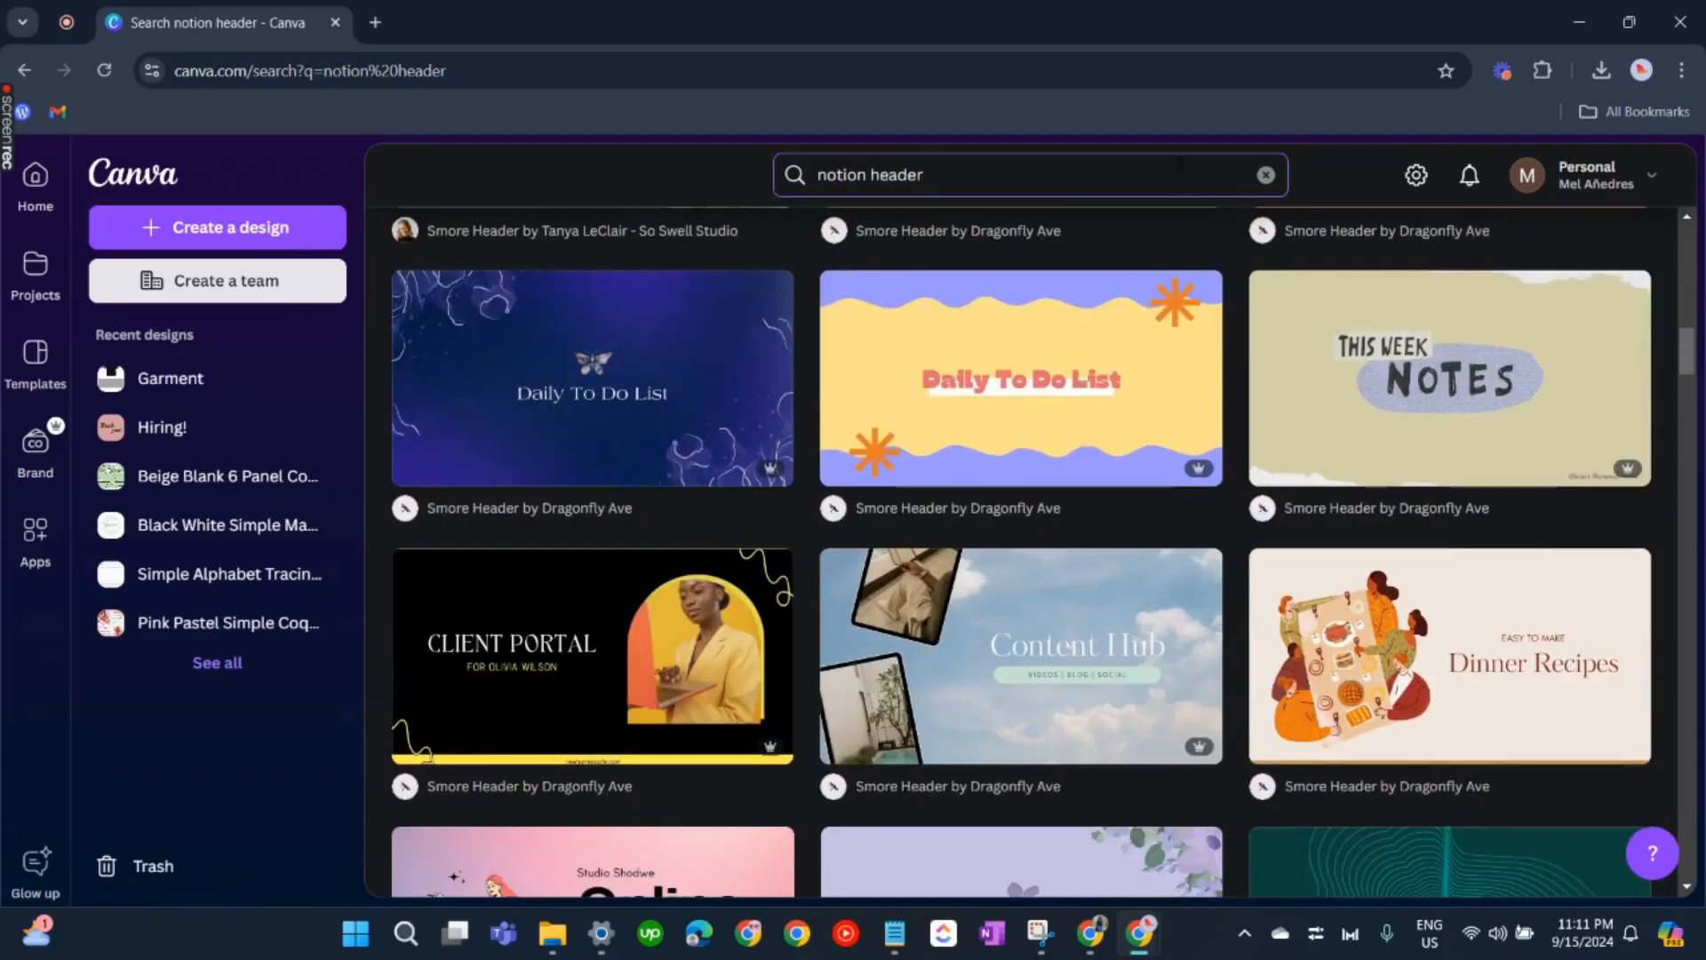
scroll(1392, 758, down, 3)
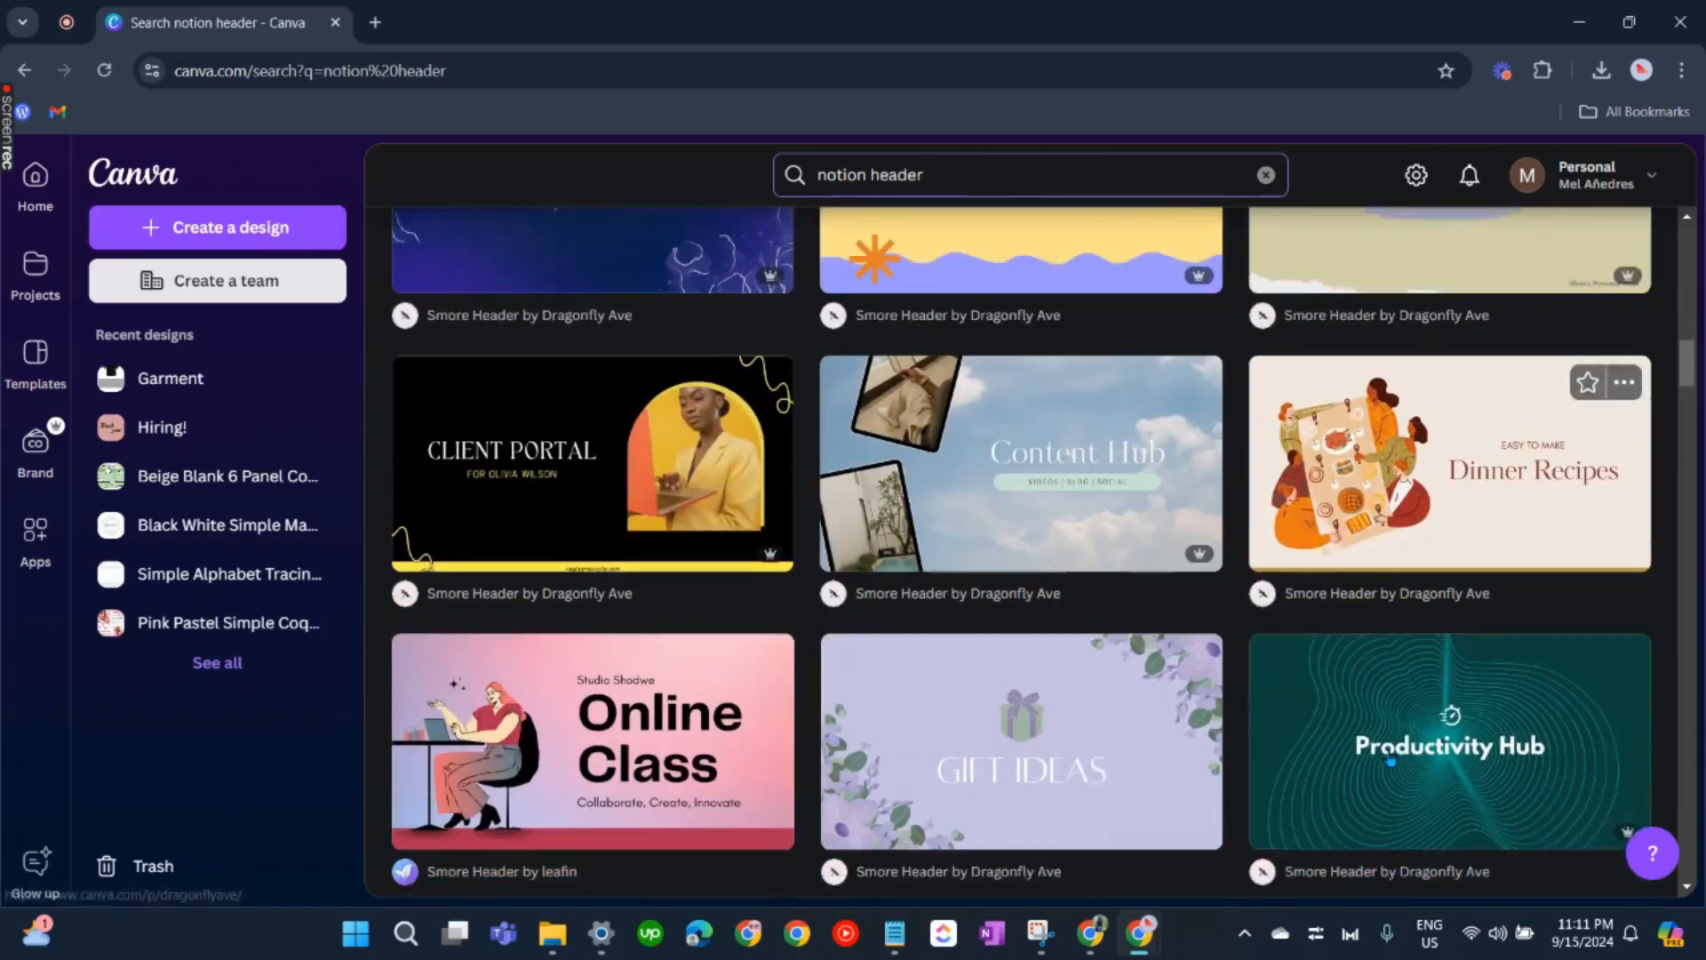
click(1444, 487)
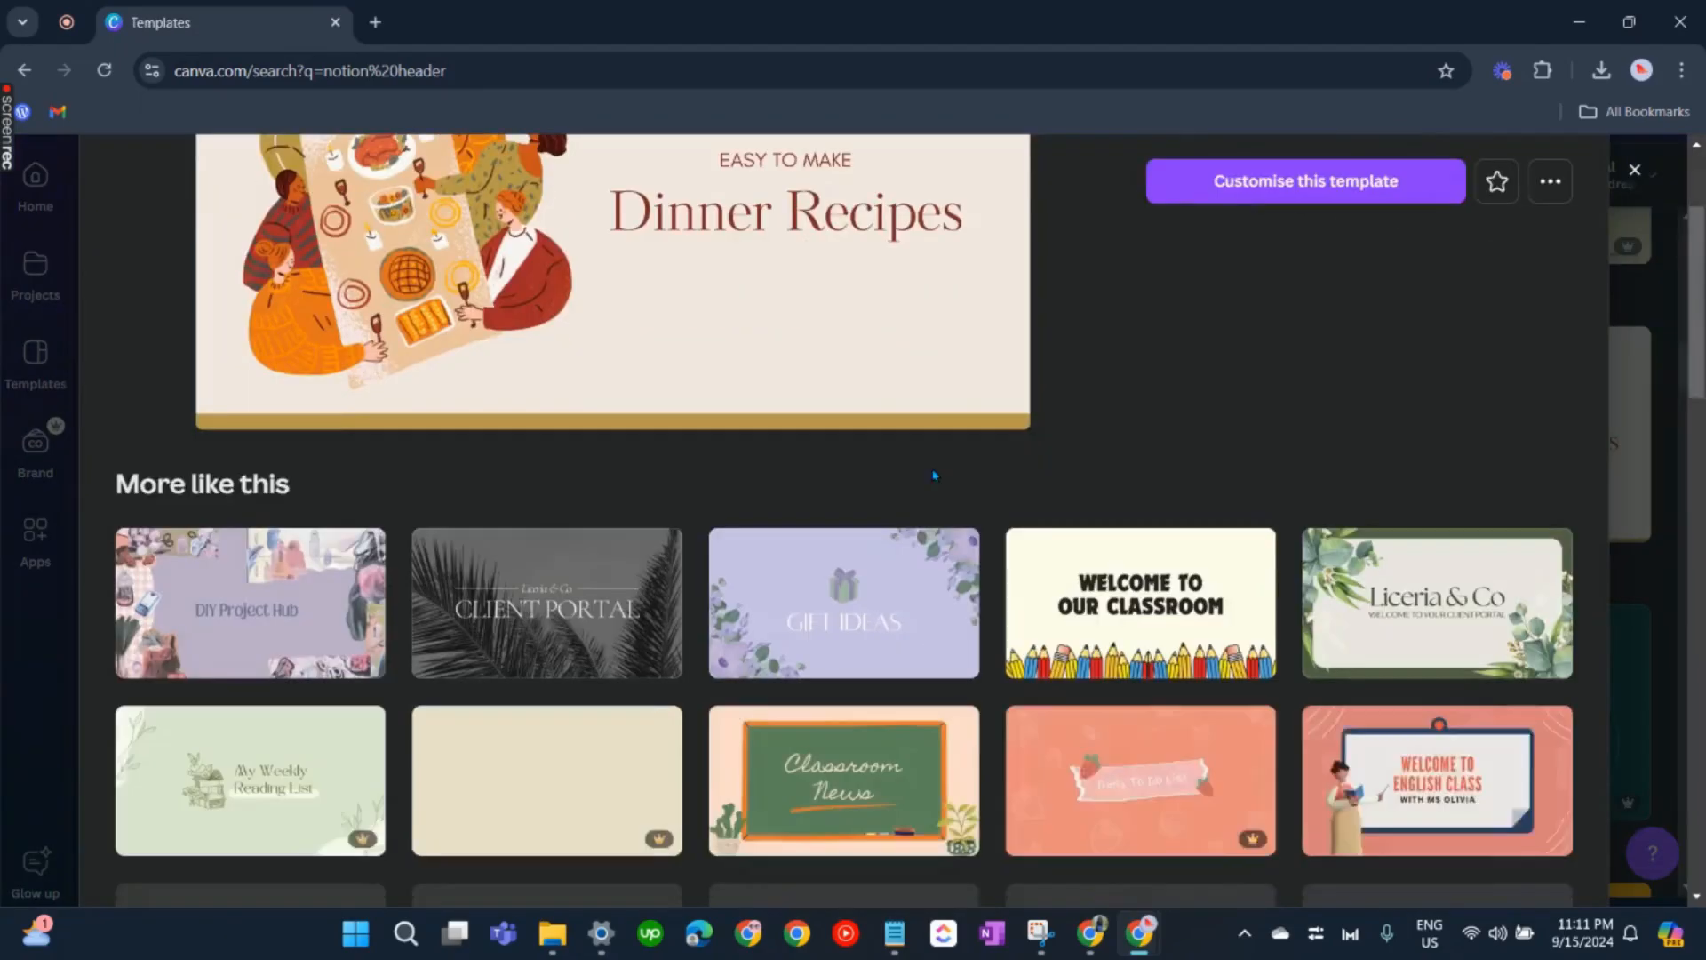
scroll(948, 563, up, 3)
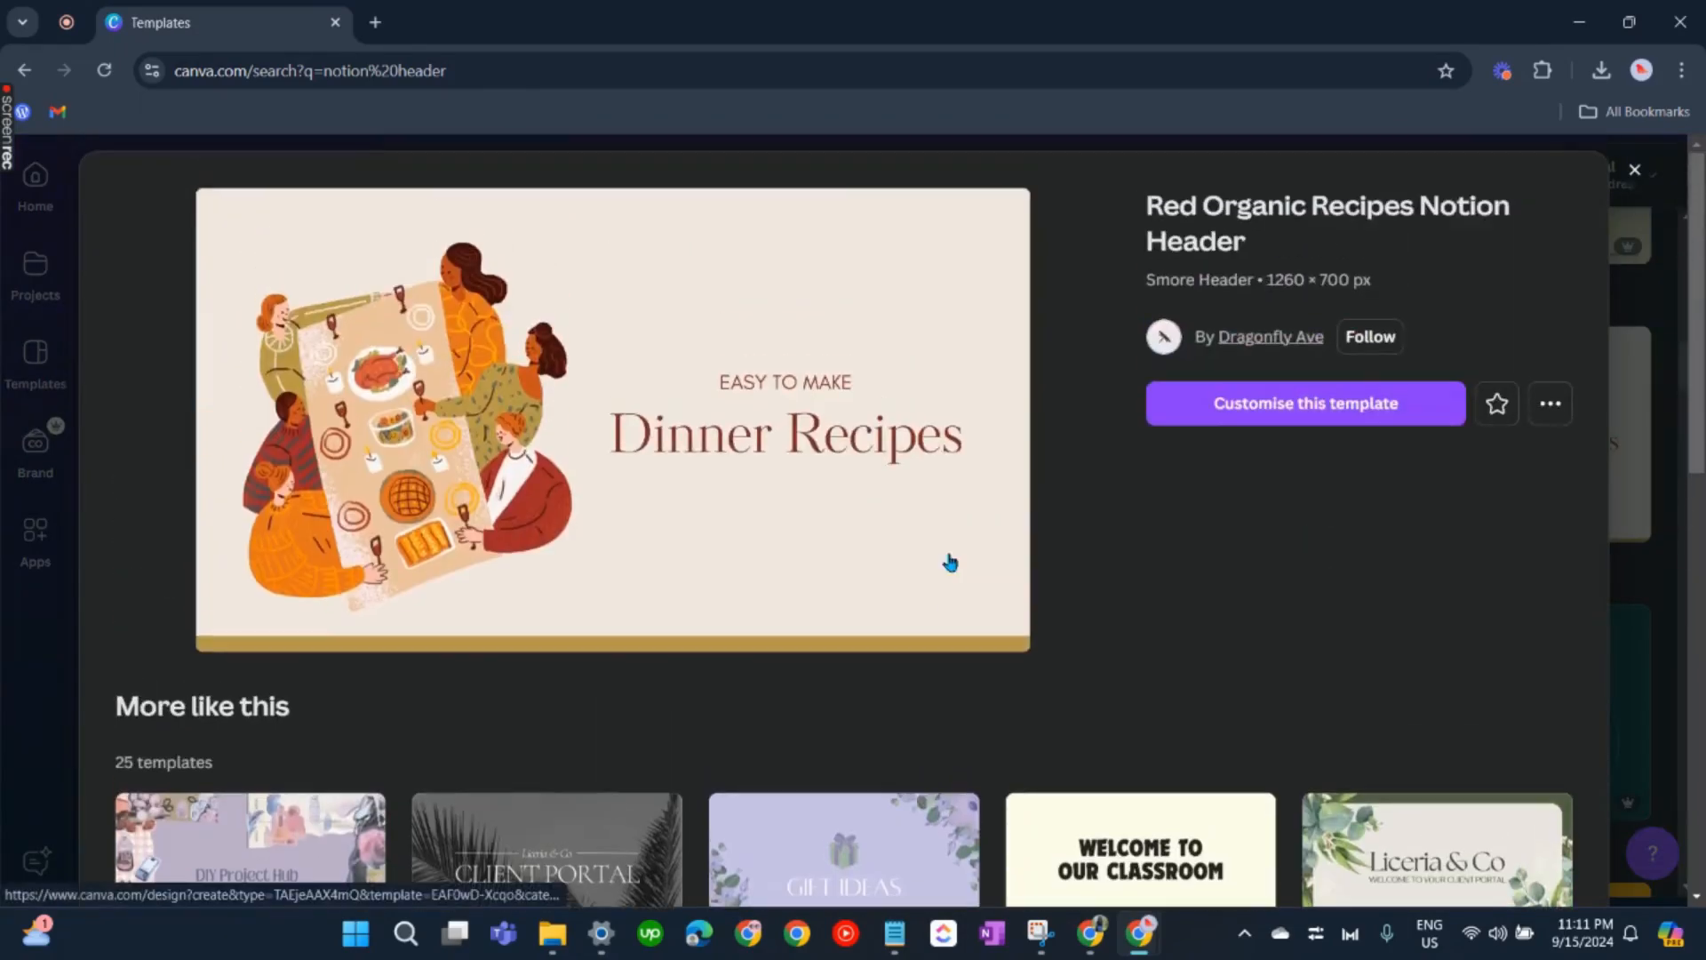
click(1252, 408)
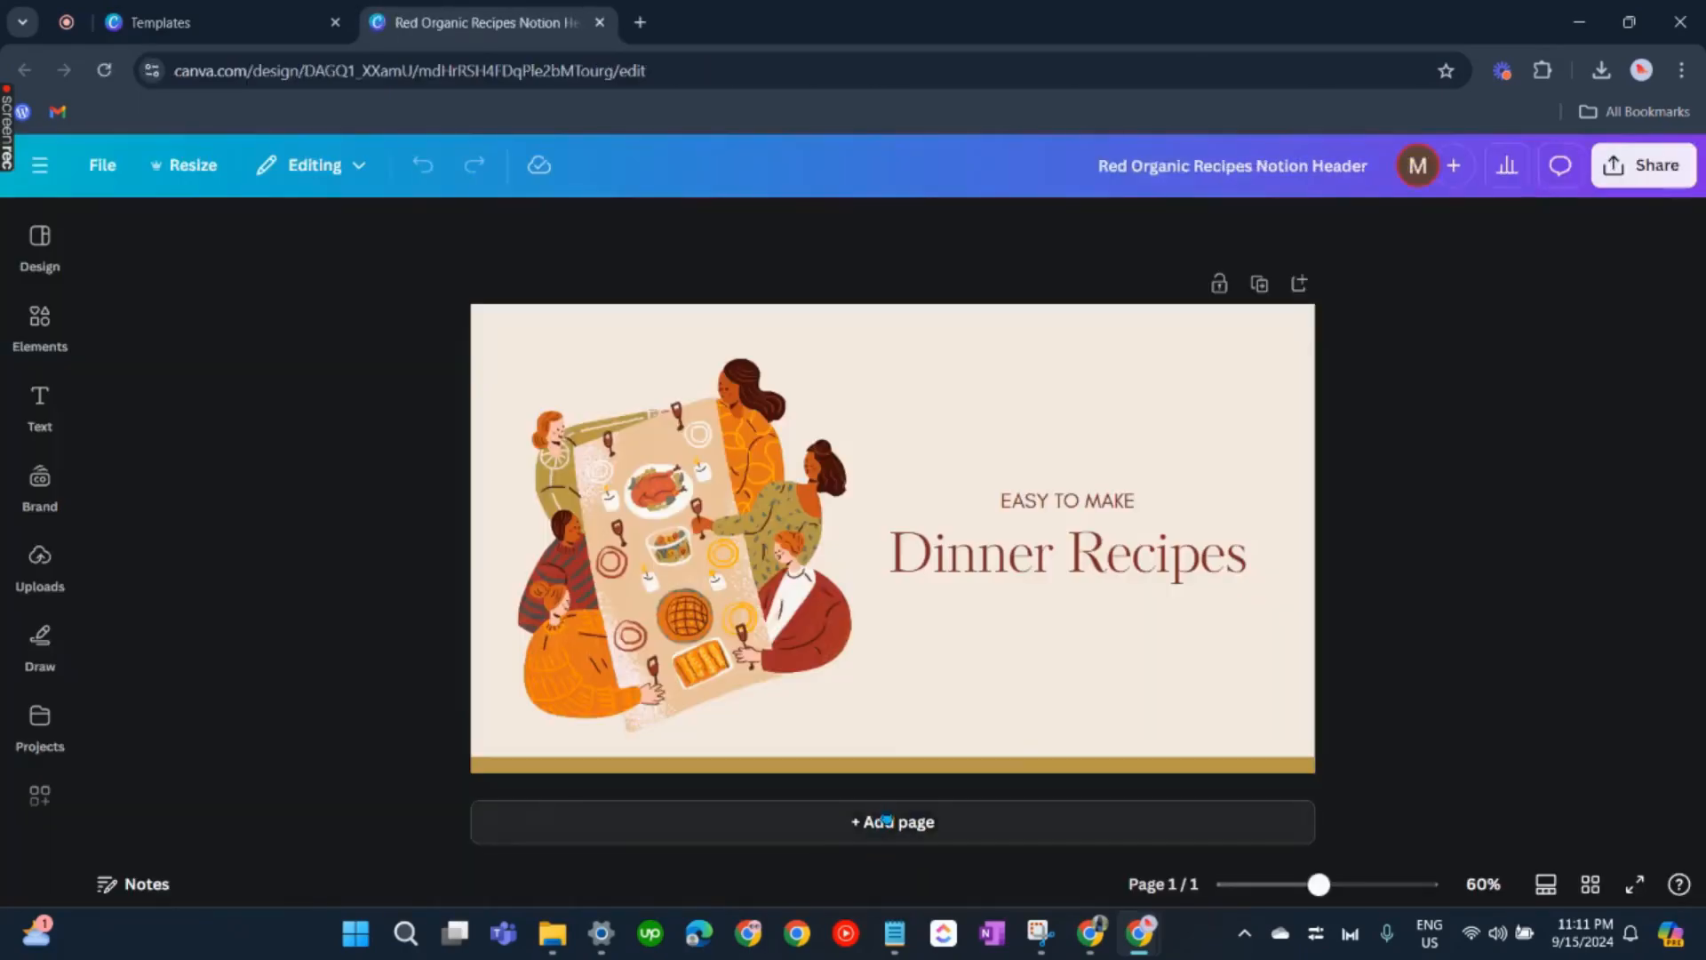
click(884, 820)
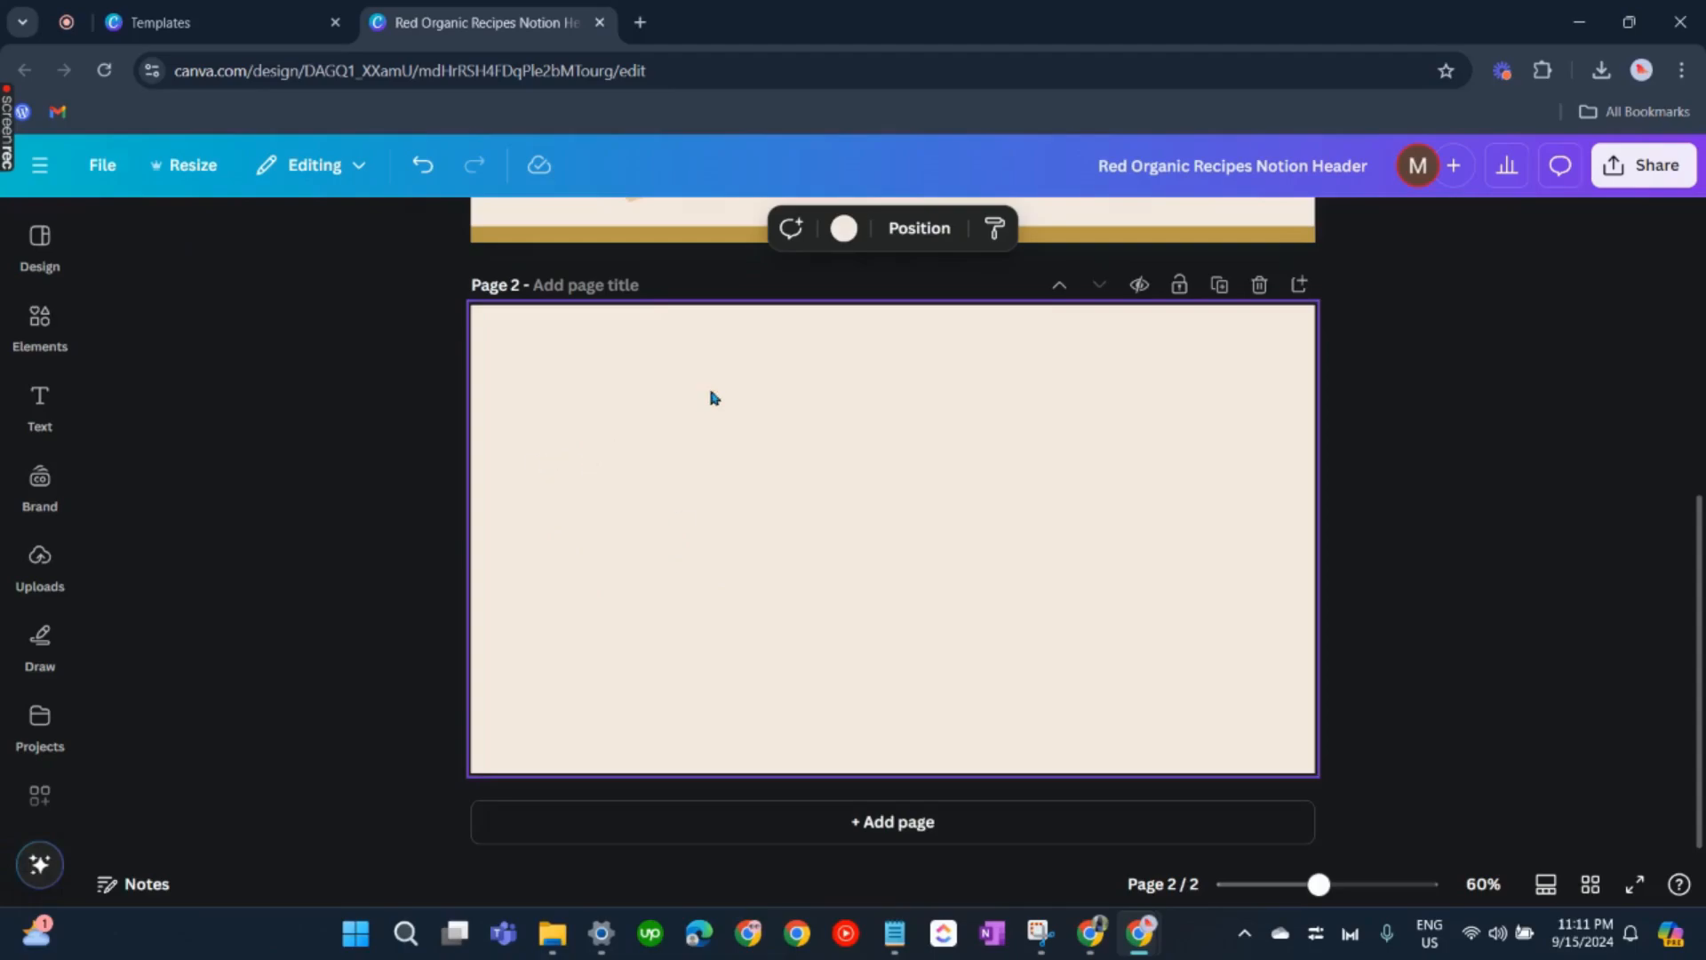
Step: Find graphics for "pink flower background" and add the scattered pink blossoms graphic to page 2
click(13, 351)
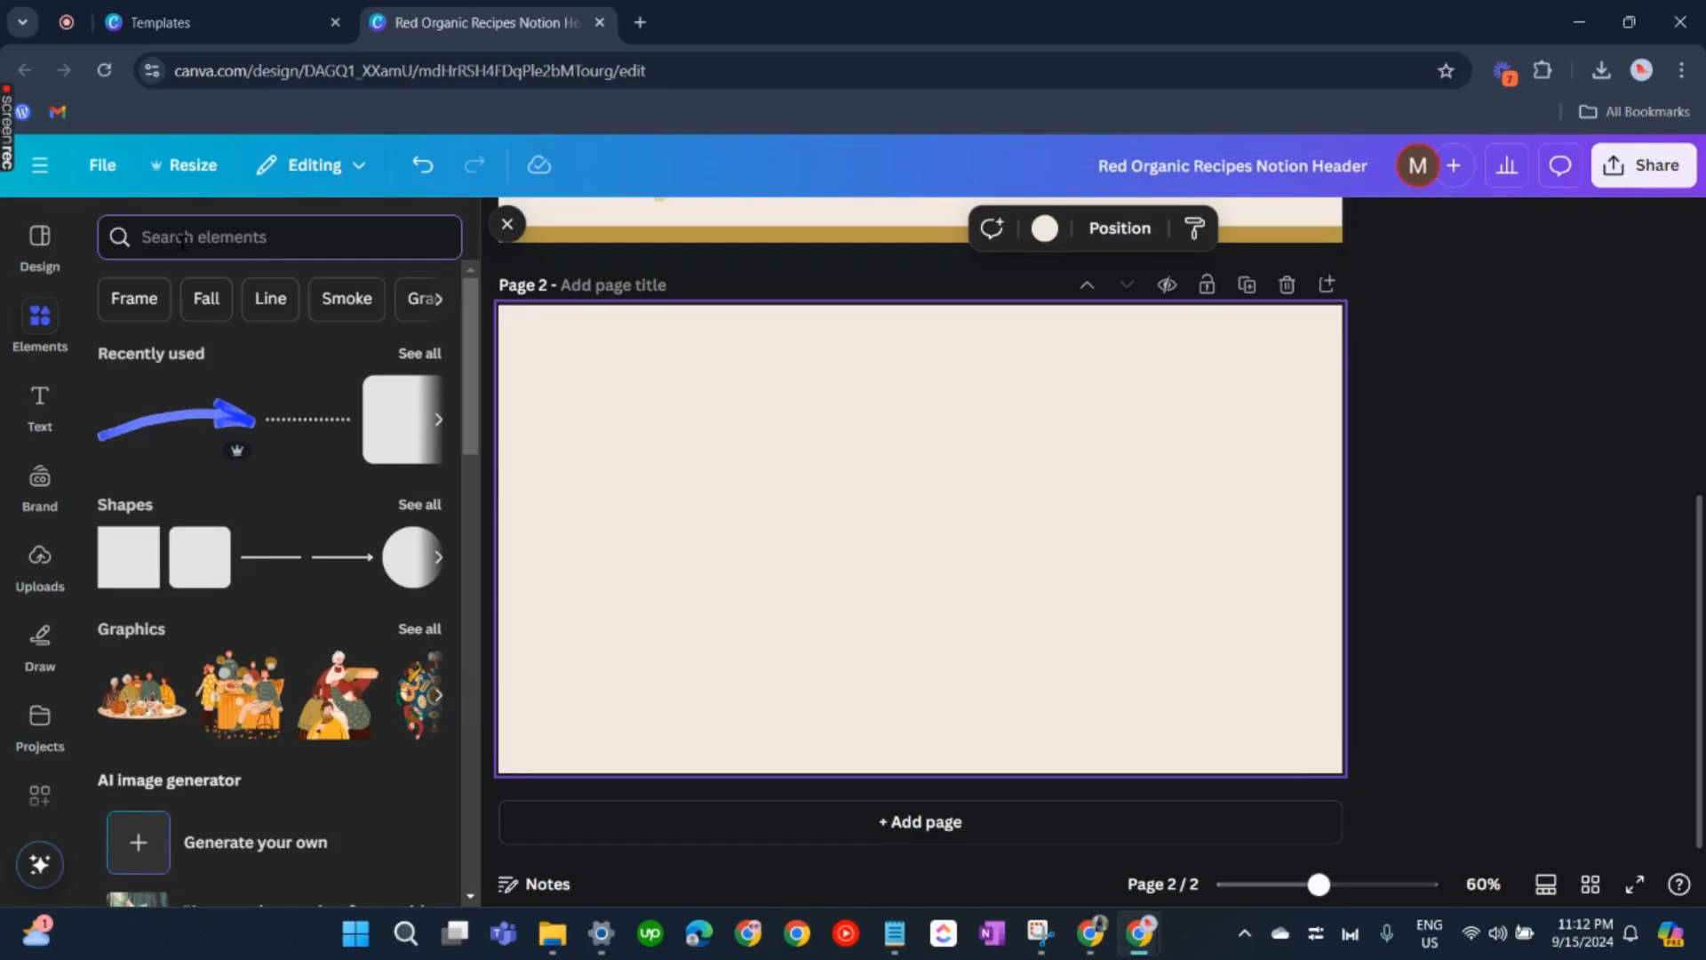
text(flower)
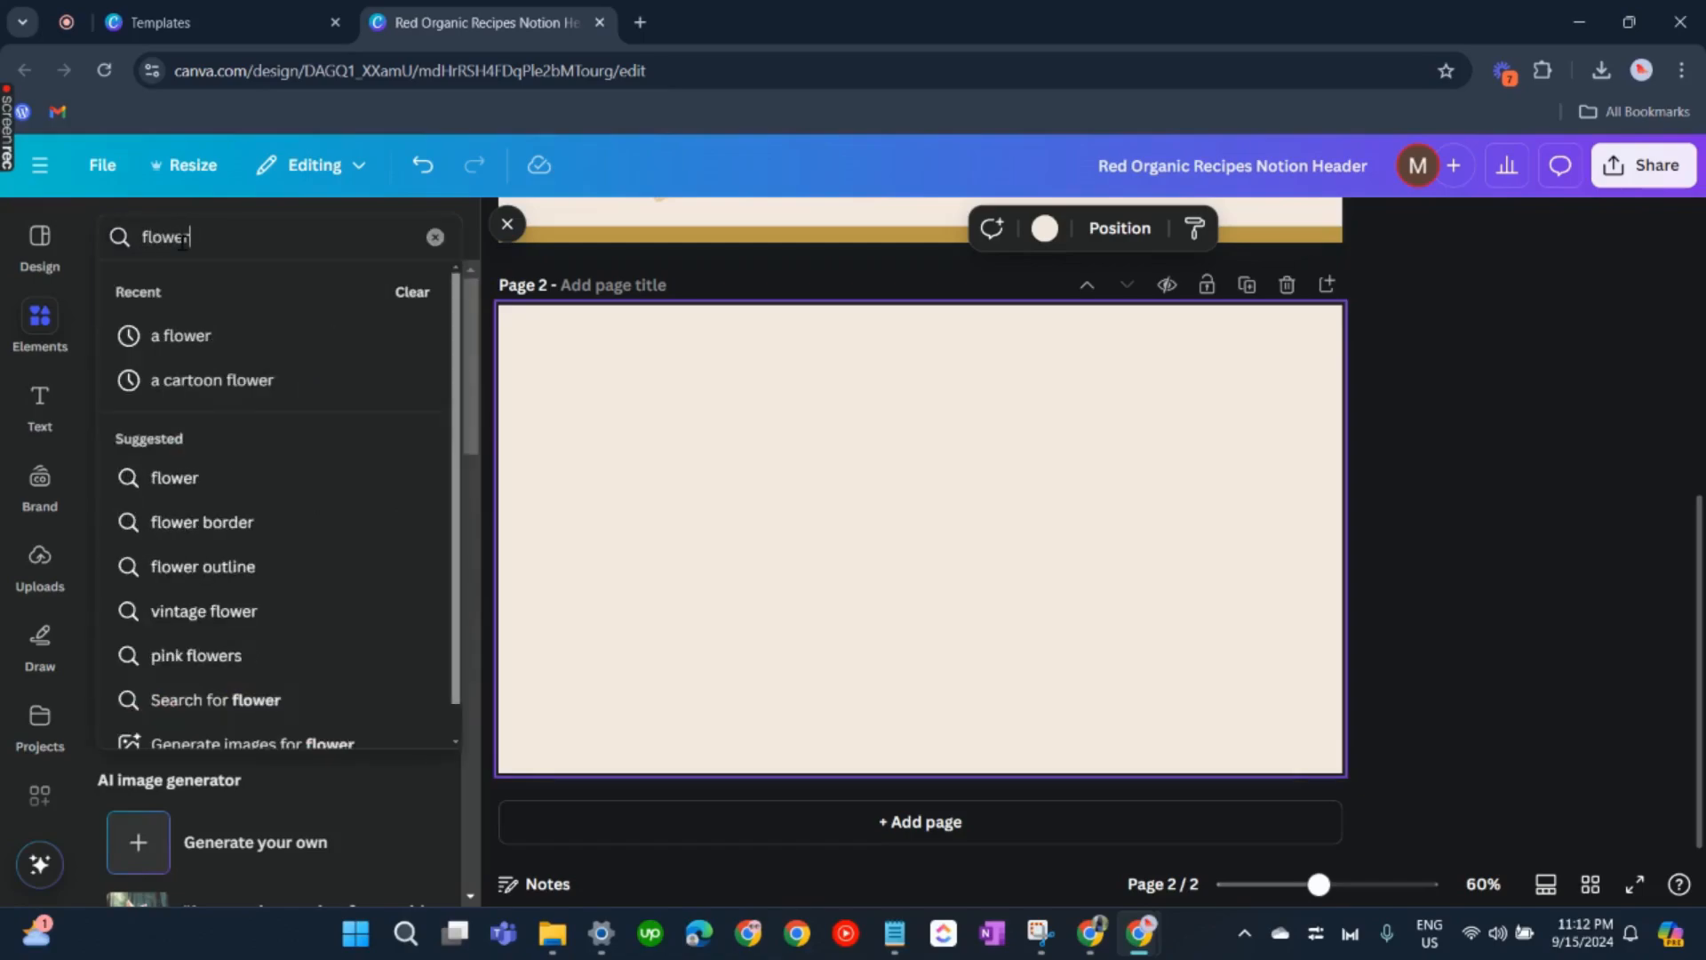
text( back)
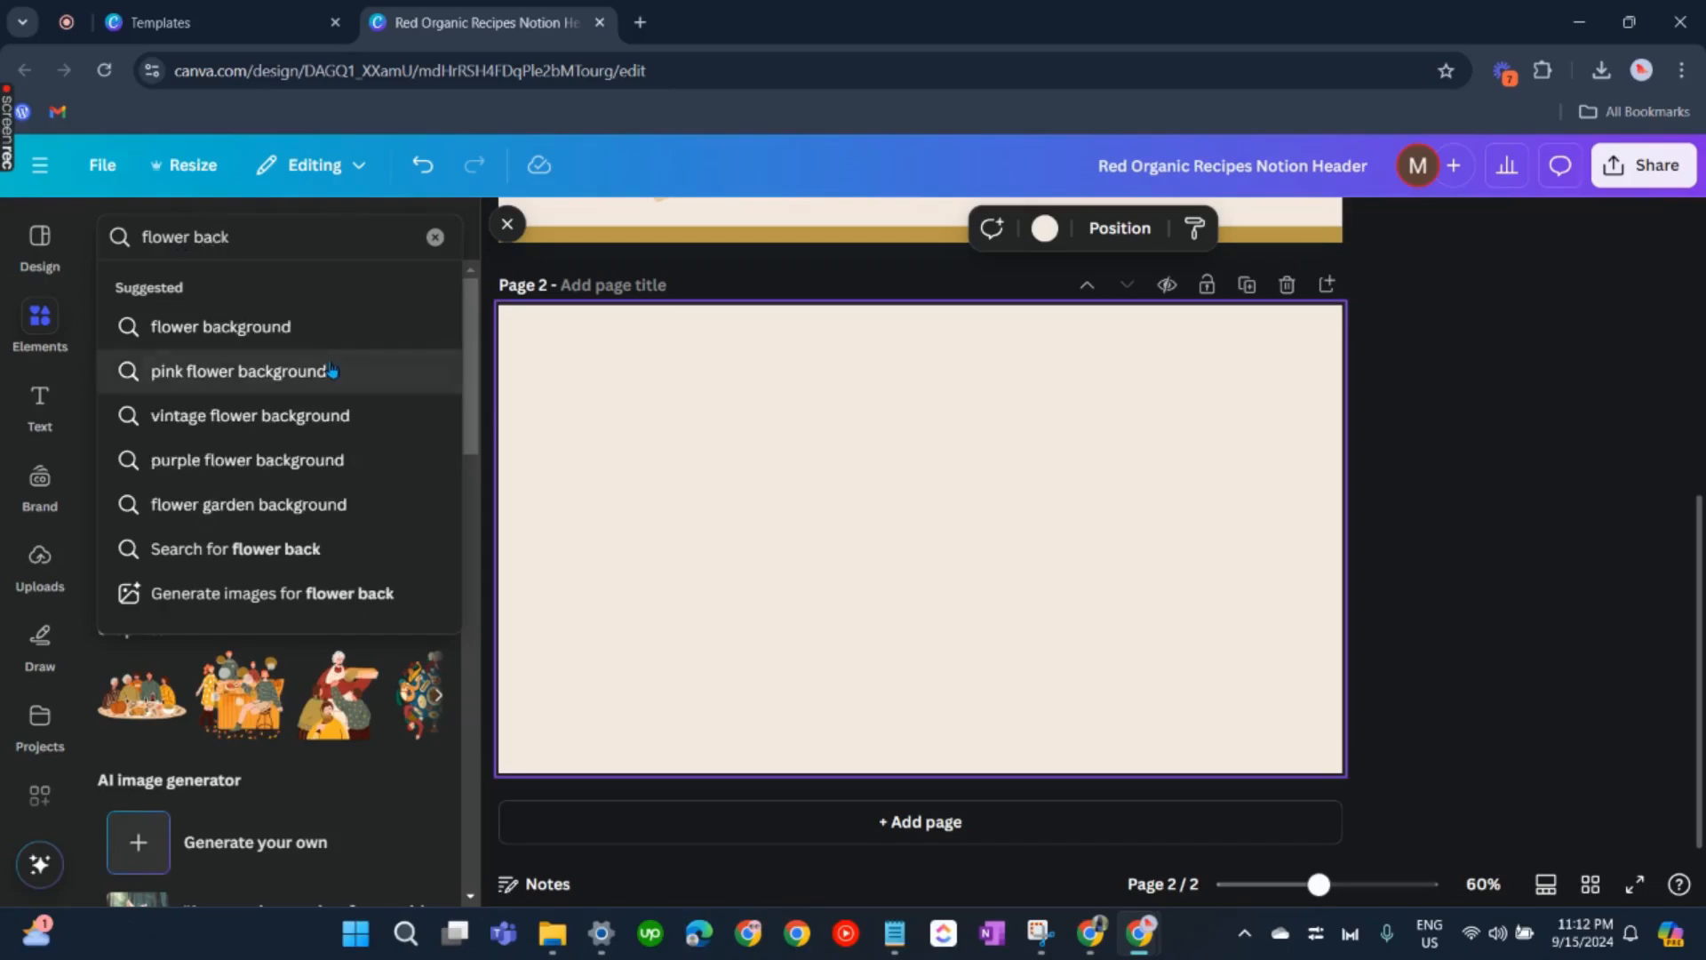
click(332, 370)
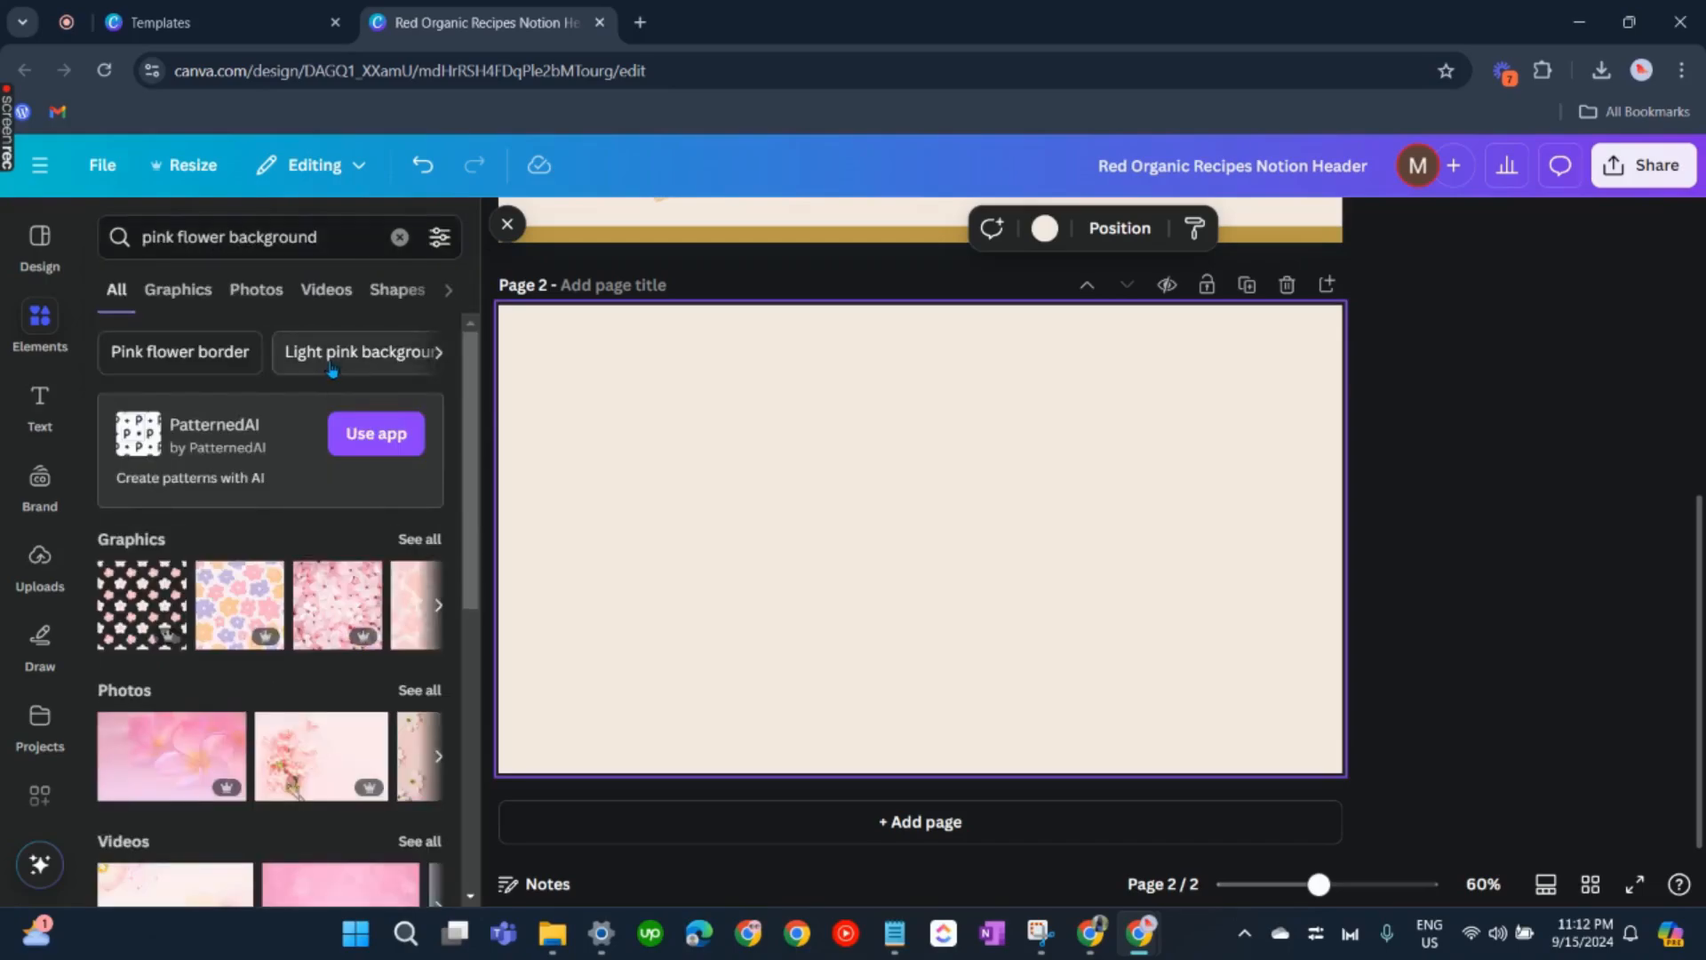
click(425, 539)
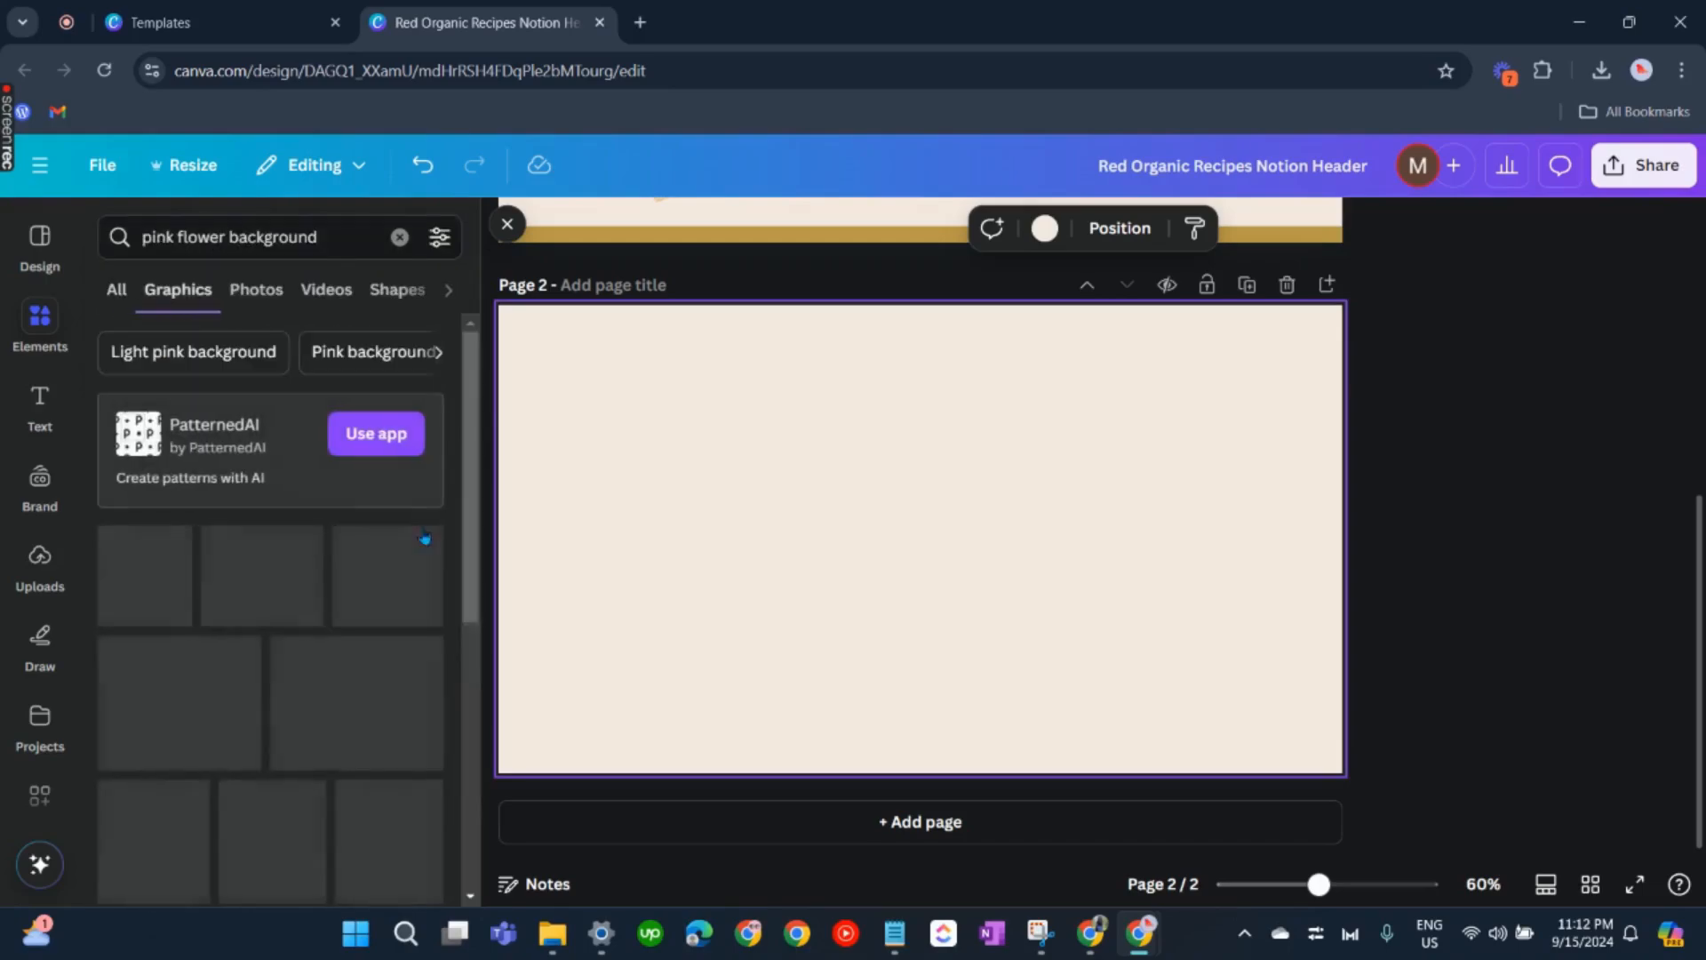
scroll(367, 546, down, 1)
scroll(367, 547, up, 1)
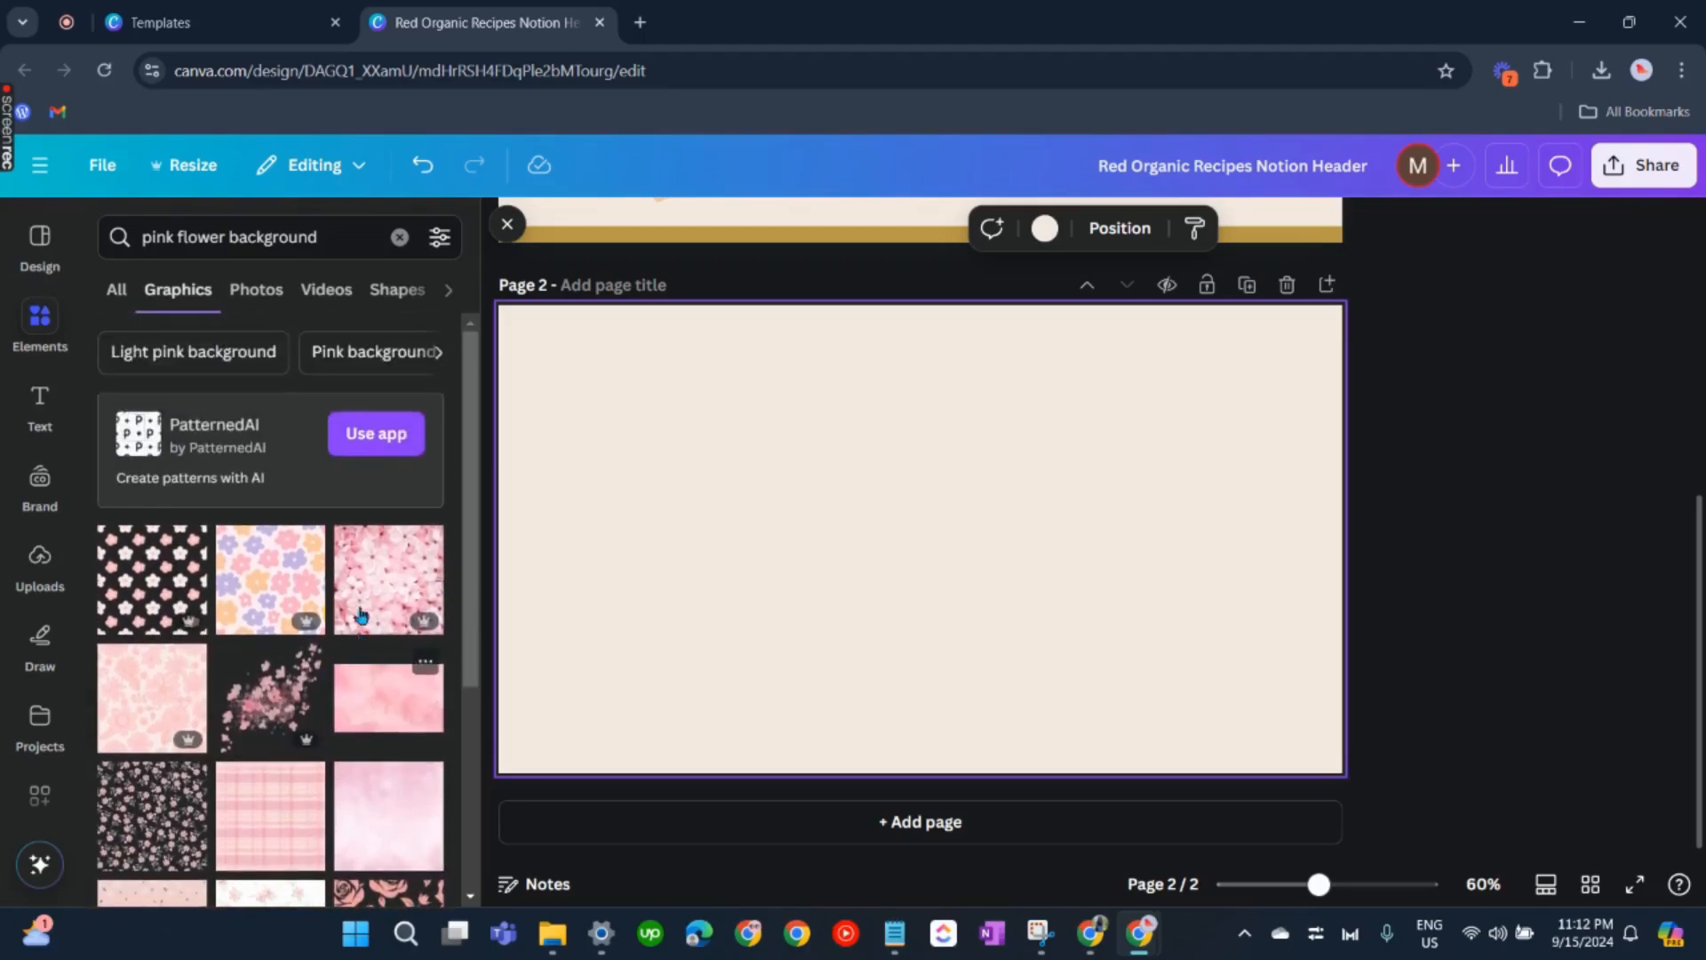
scroll(371, 607, down, 2)
click(271, 475)
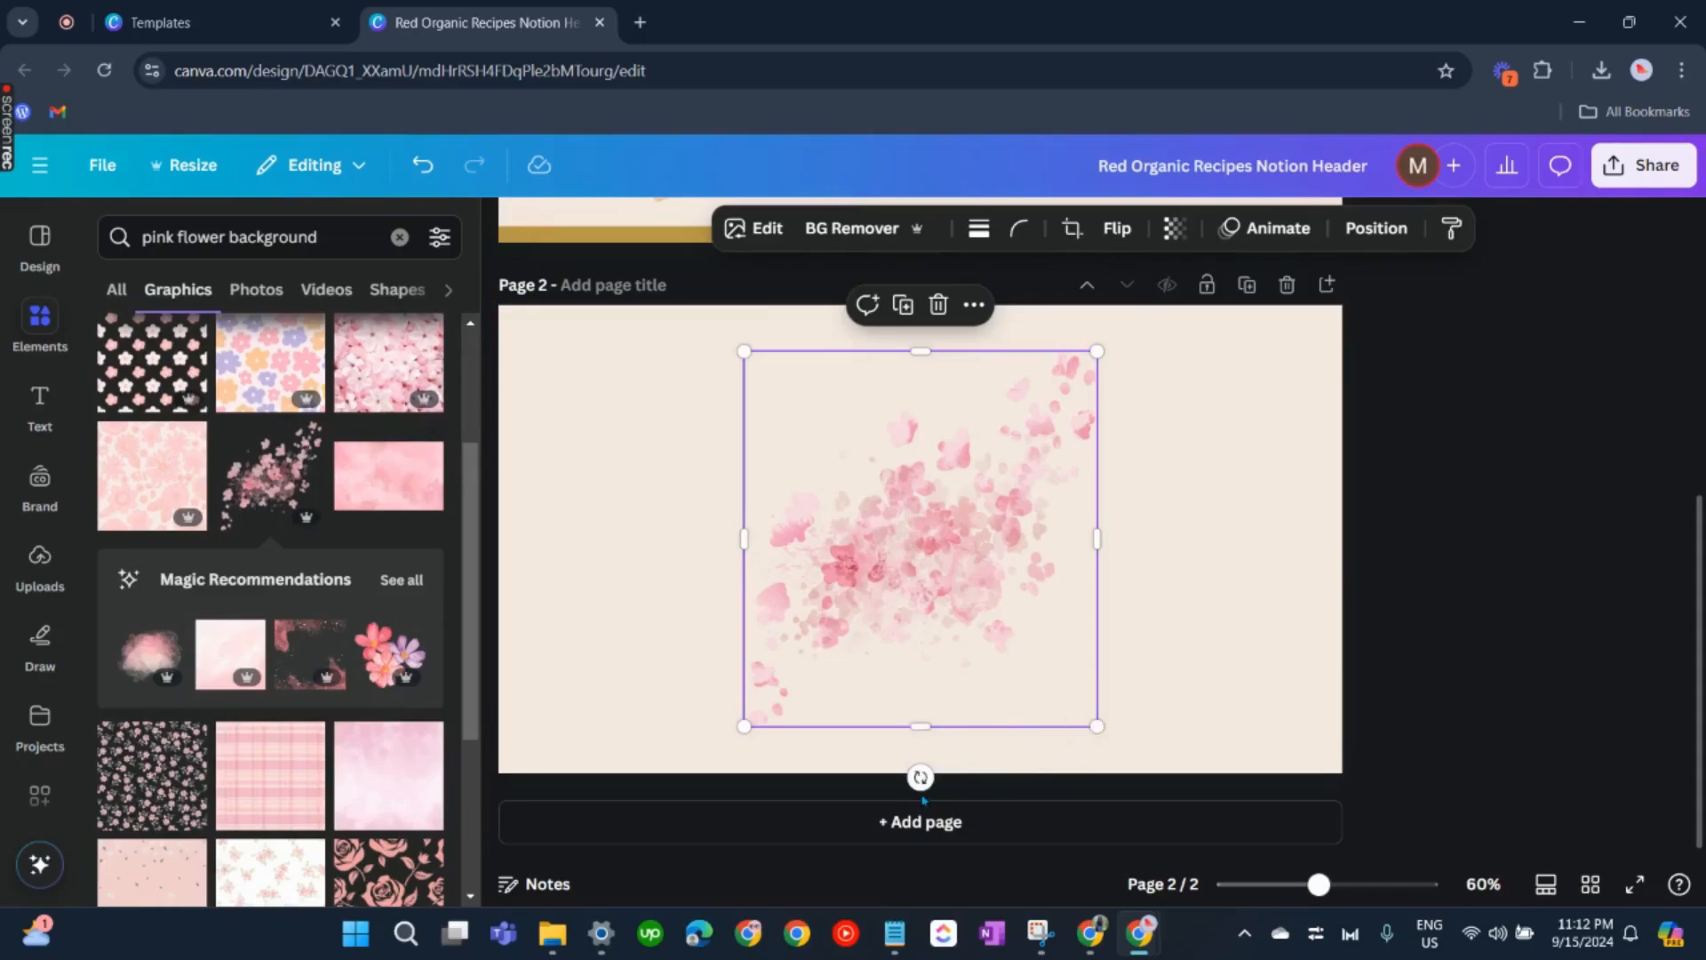
Step: Rotate the blossoms graphic about 45 degrees clockwise and enlarge it to span the full width of page 2
drag(923, 796, 733, 753)
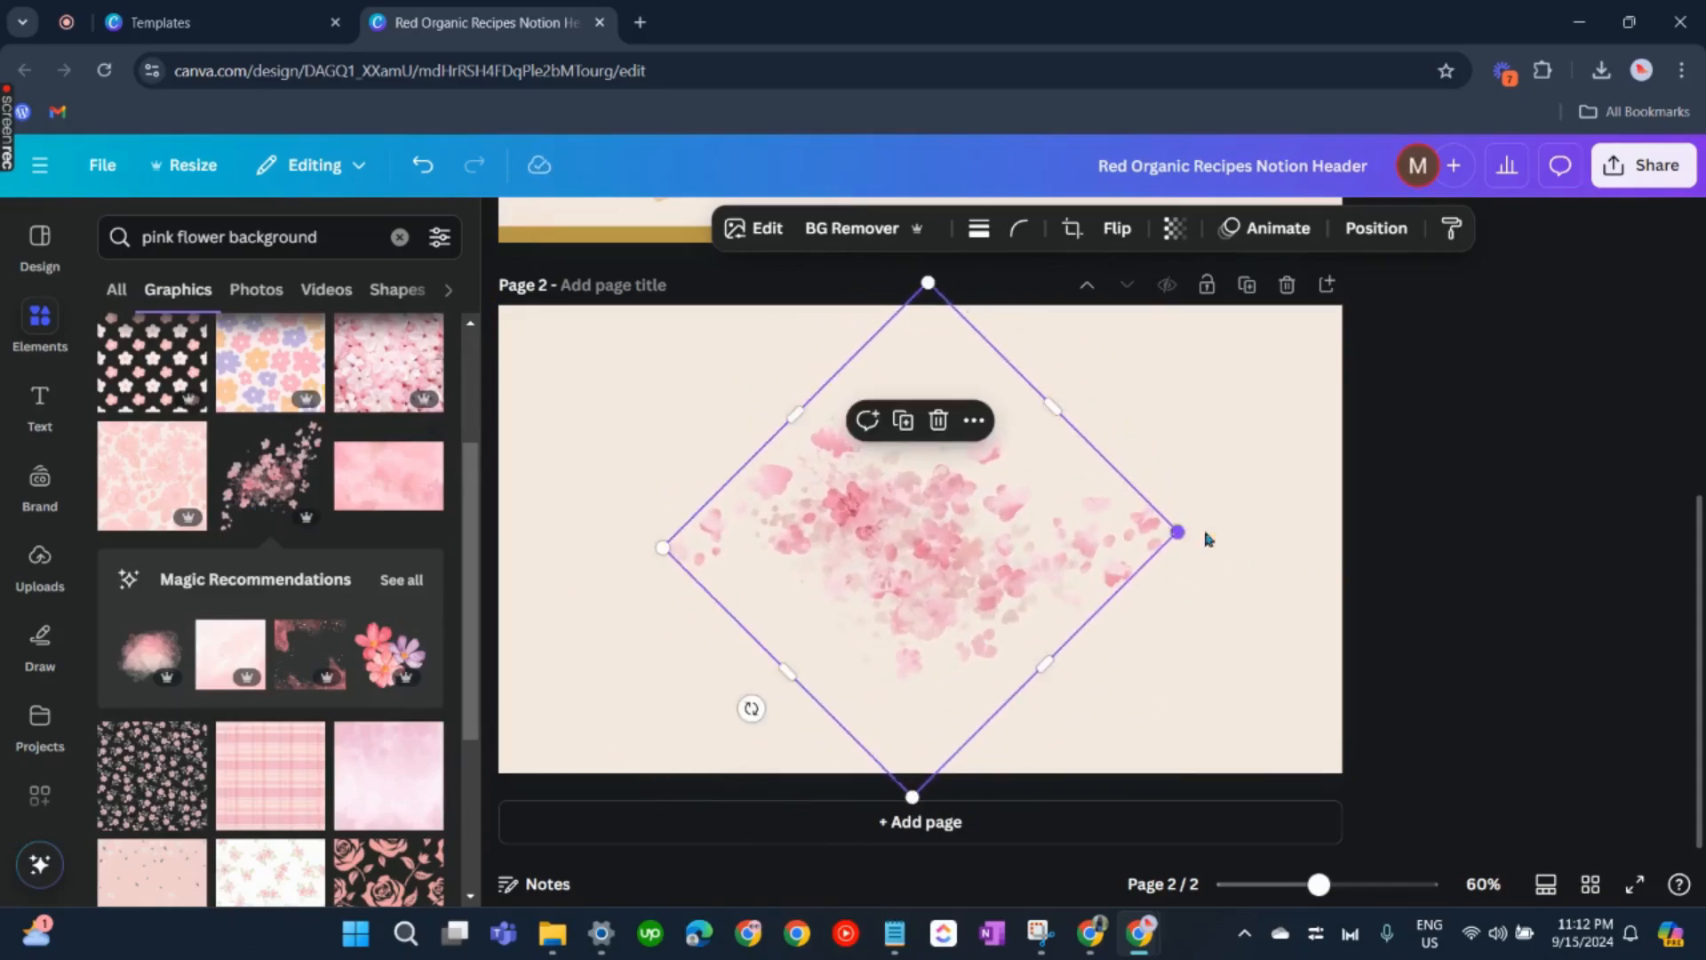
drag(1177, 531, 1342, 526)
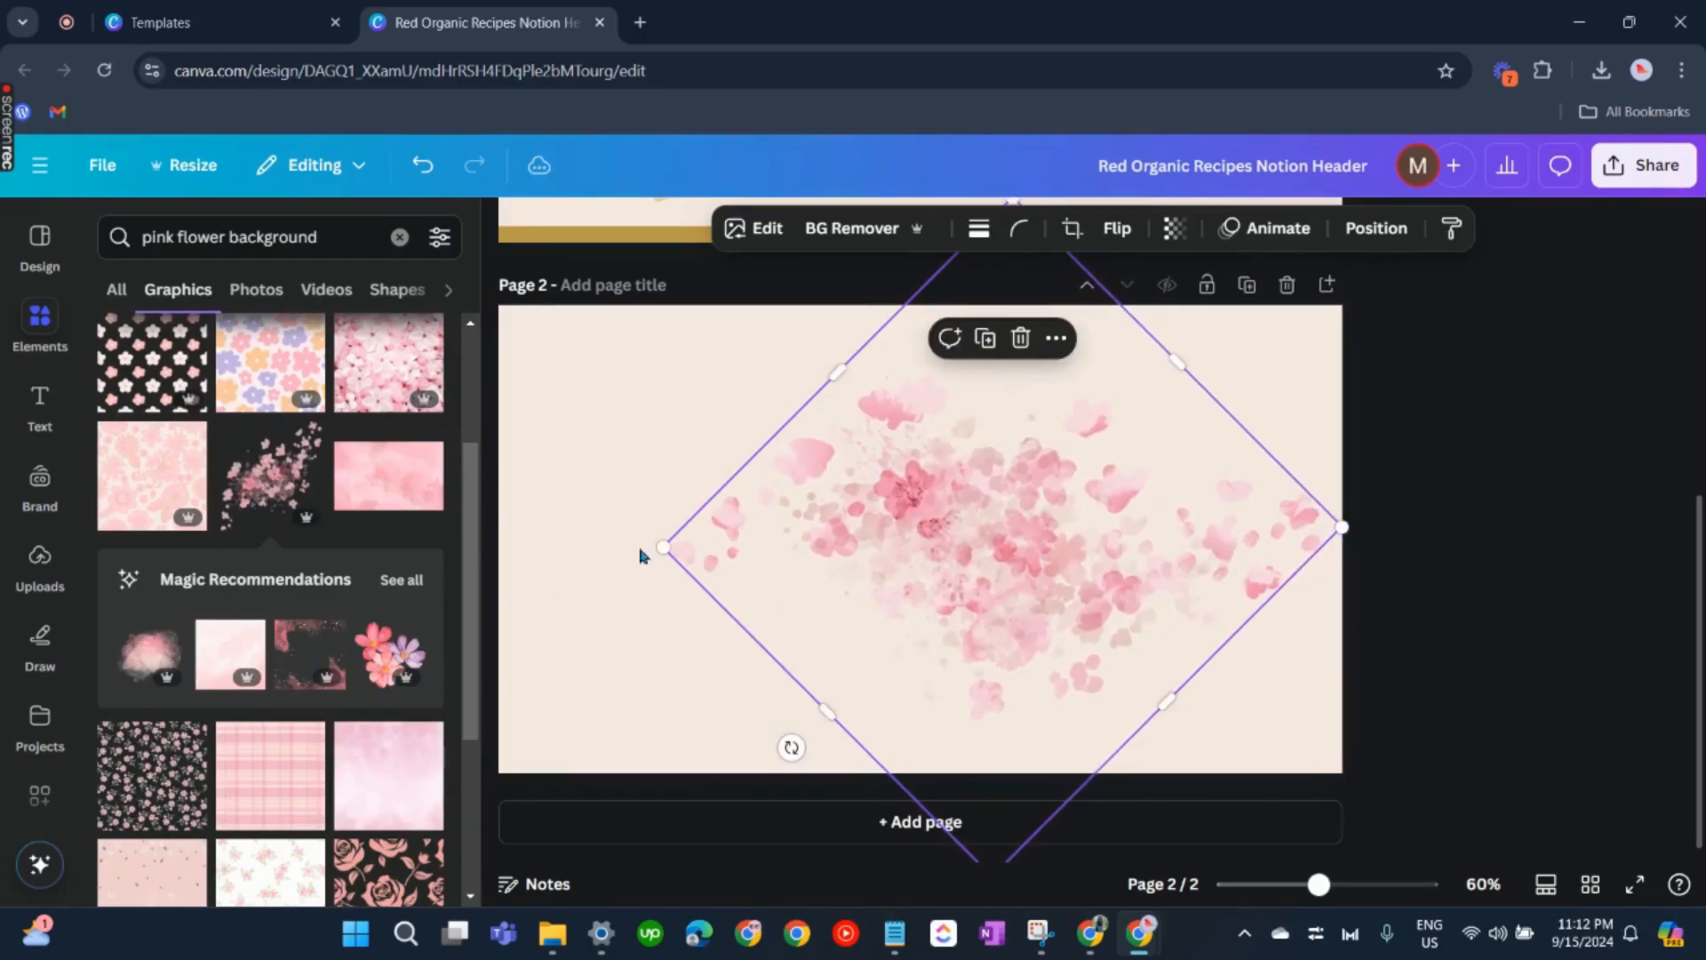
drag(664, 546, 480, 534)
click(1293, 731)
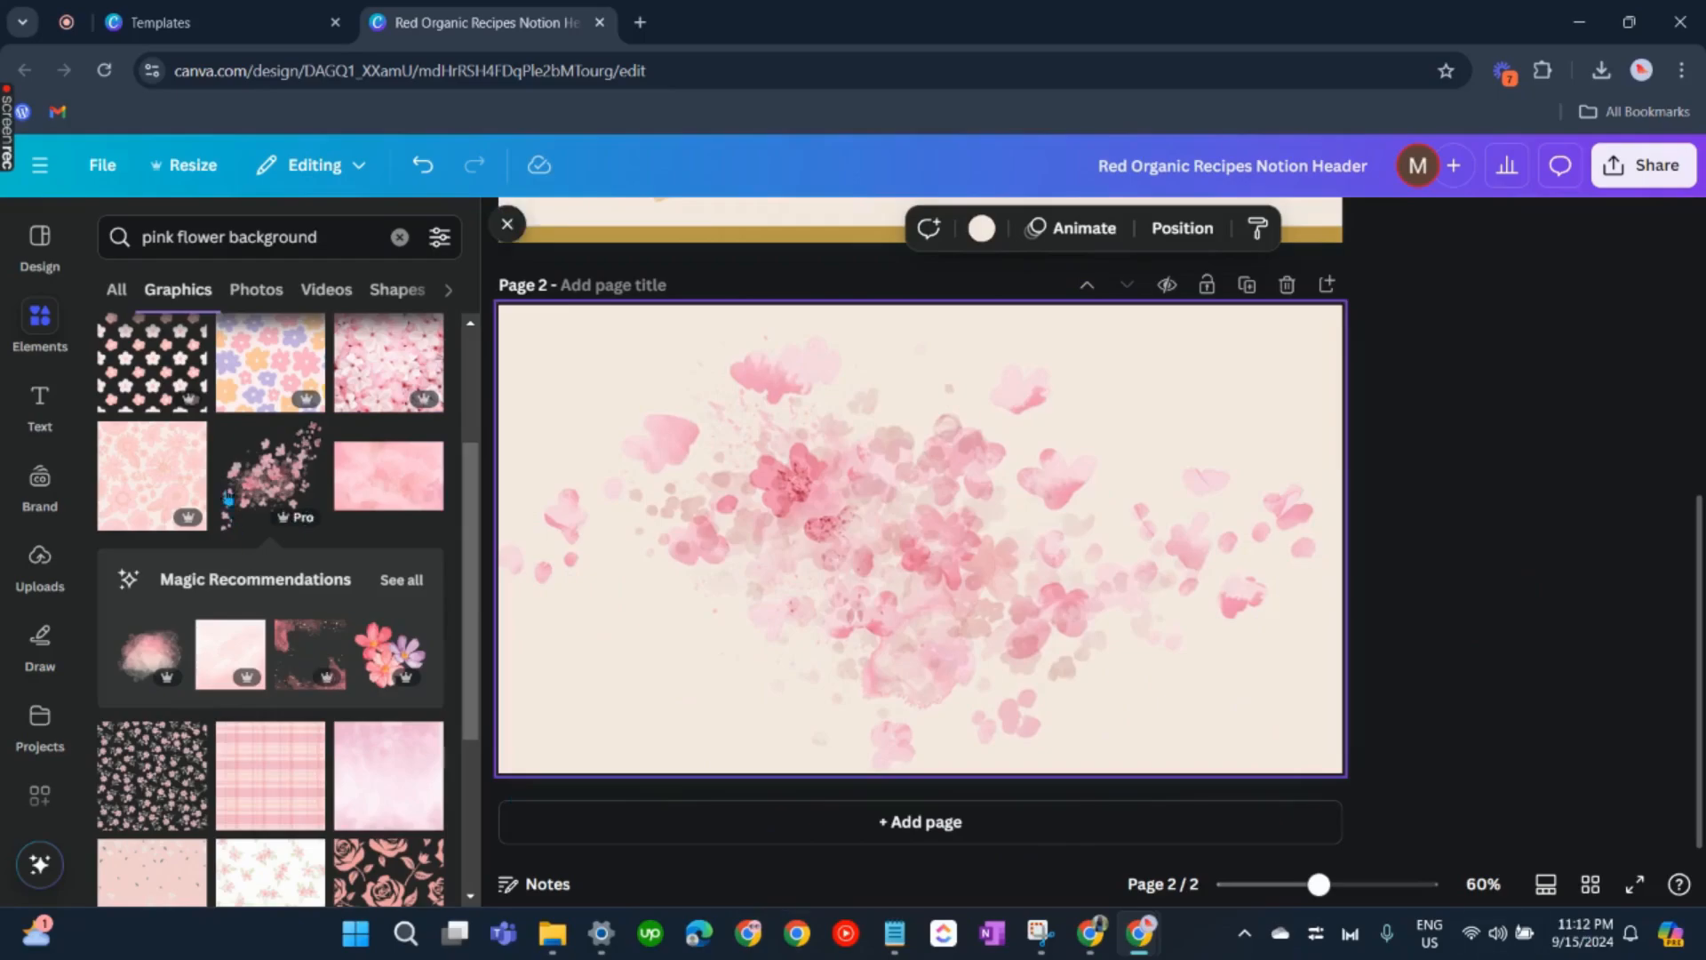
Step: Add a text box over the blossoms on page 2 reading "Urgent Matters"
click(47, 391)
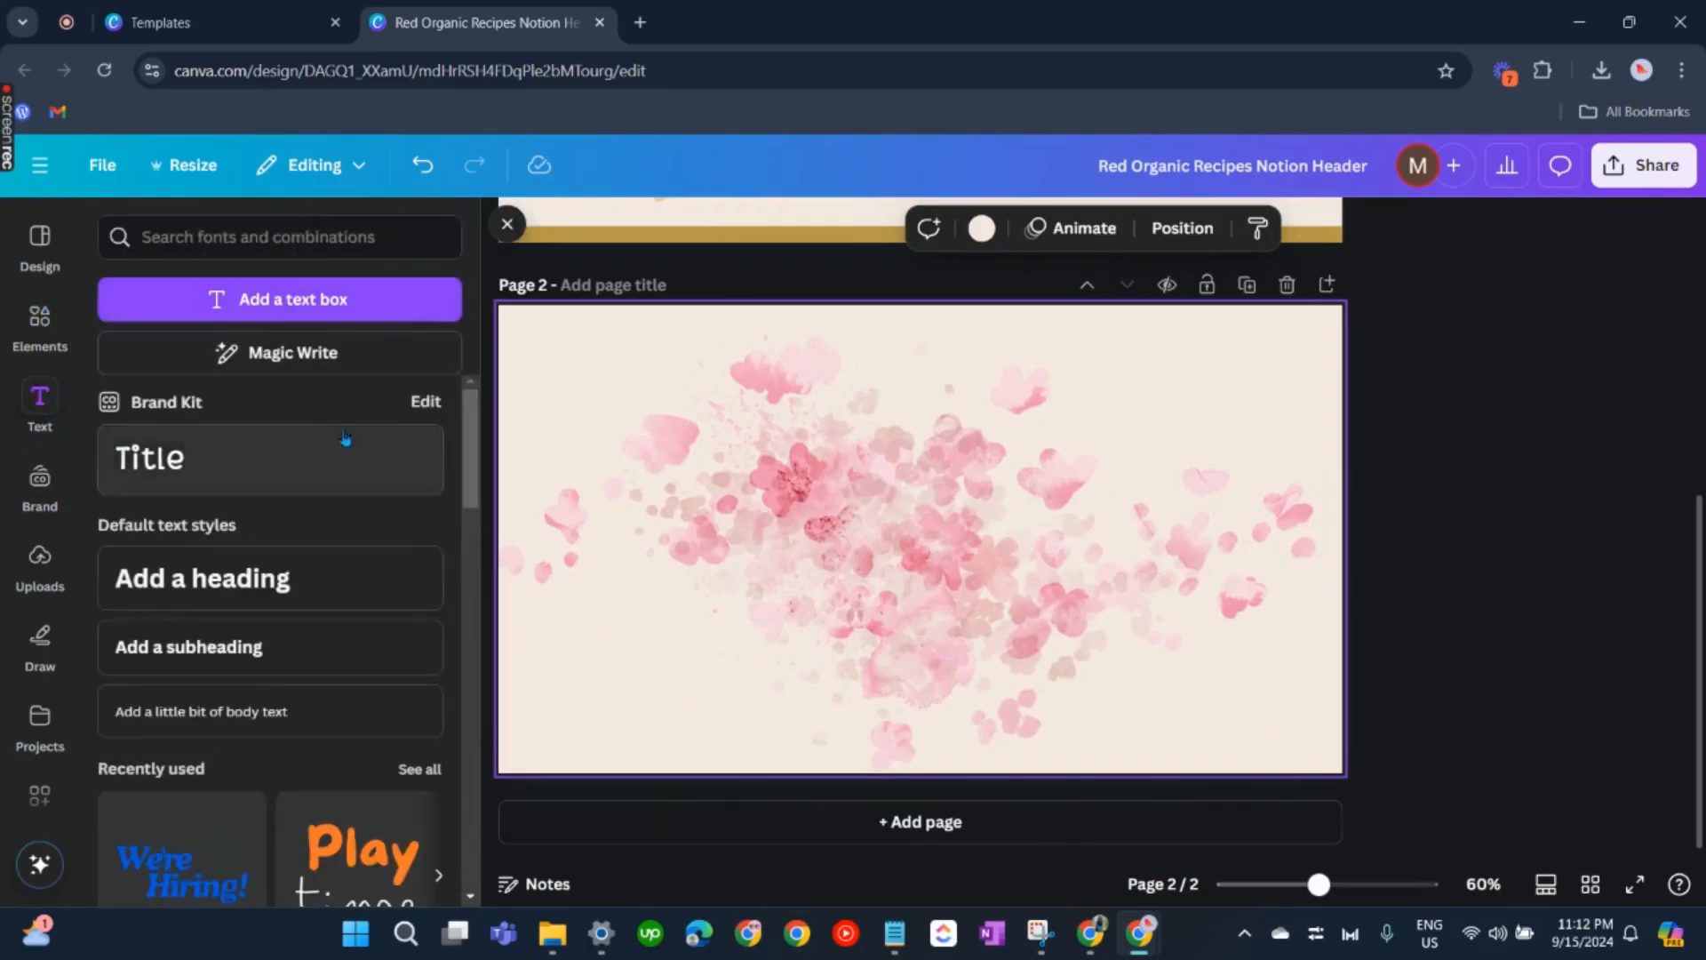
click(302, 300)
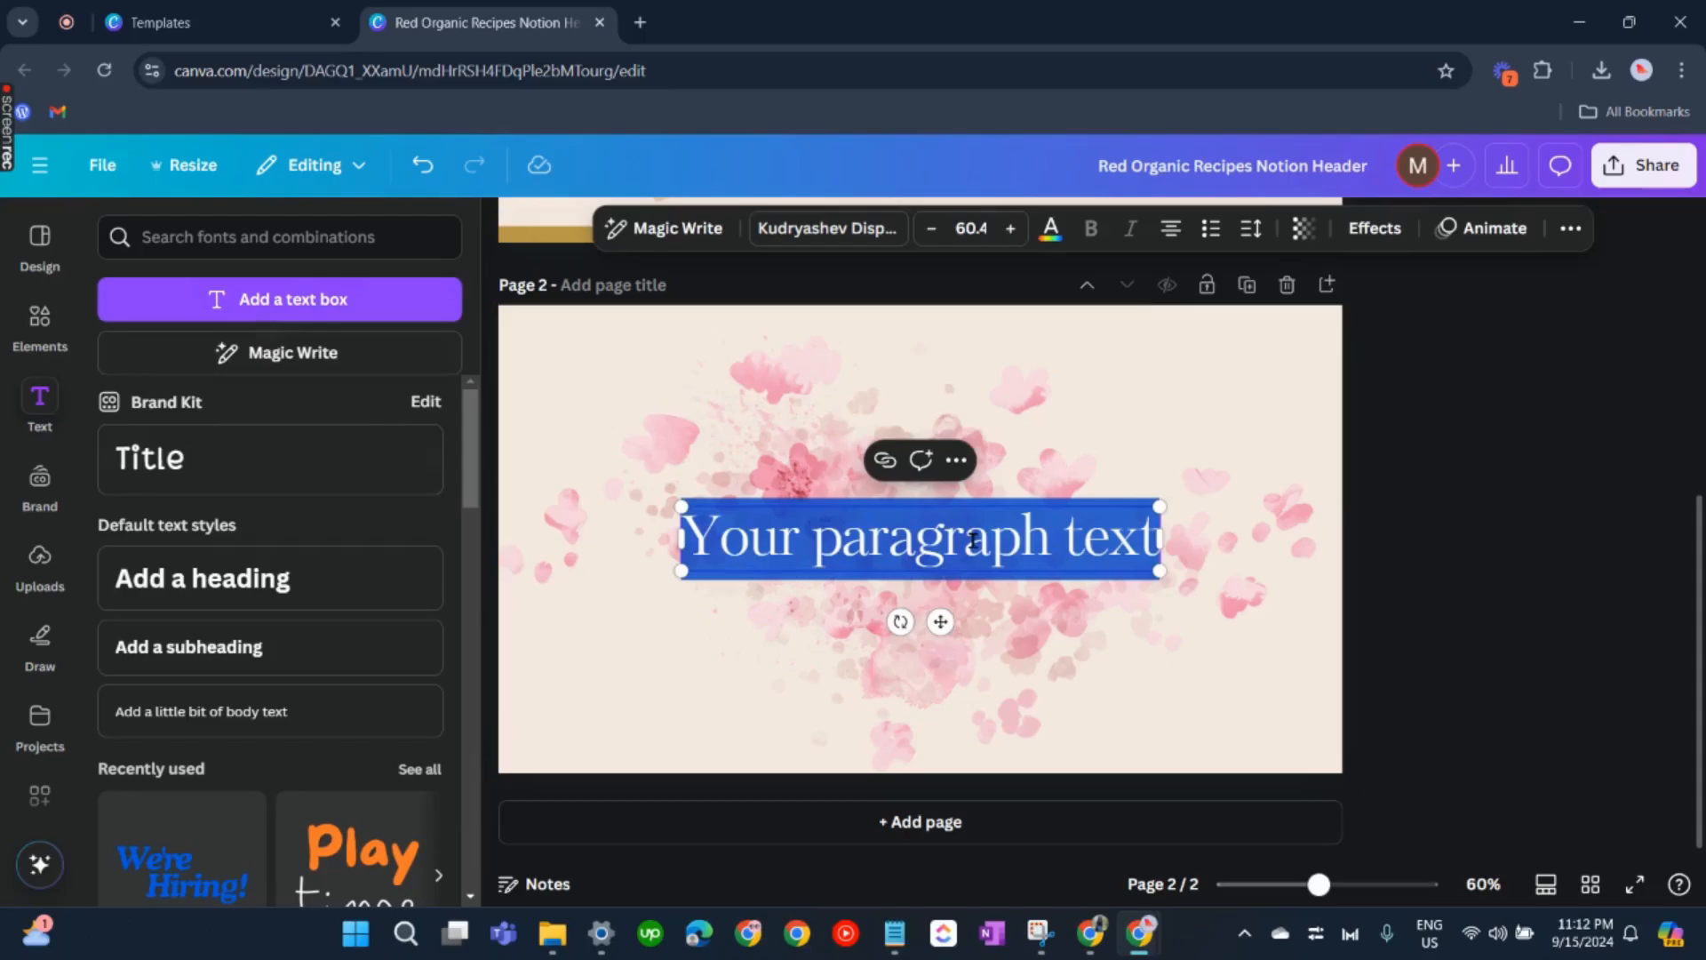
text(Ur)
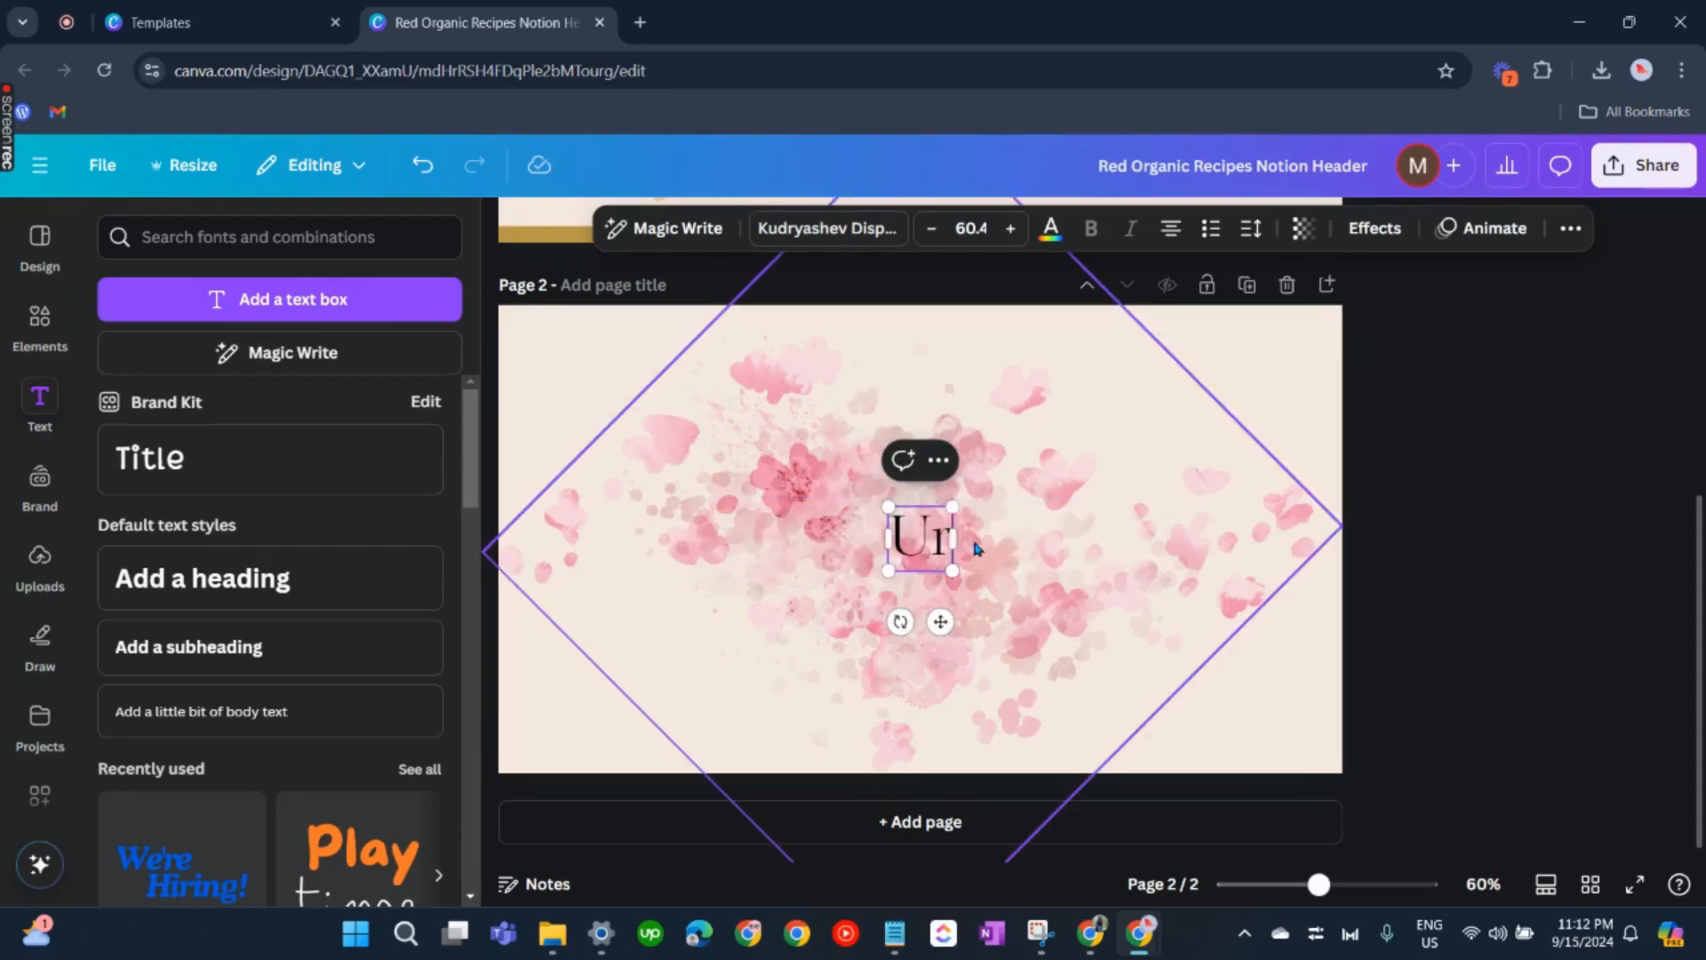
text(gent Matters)
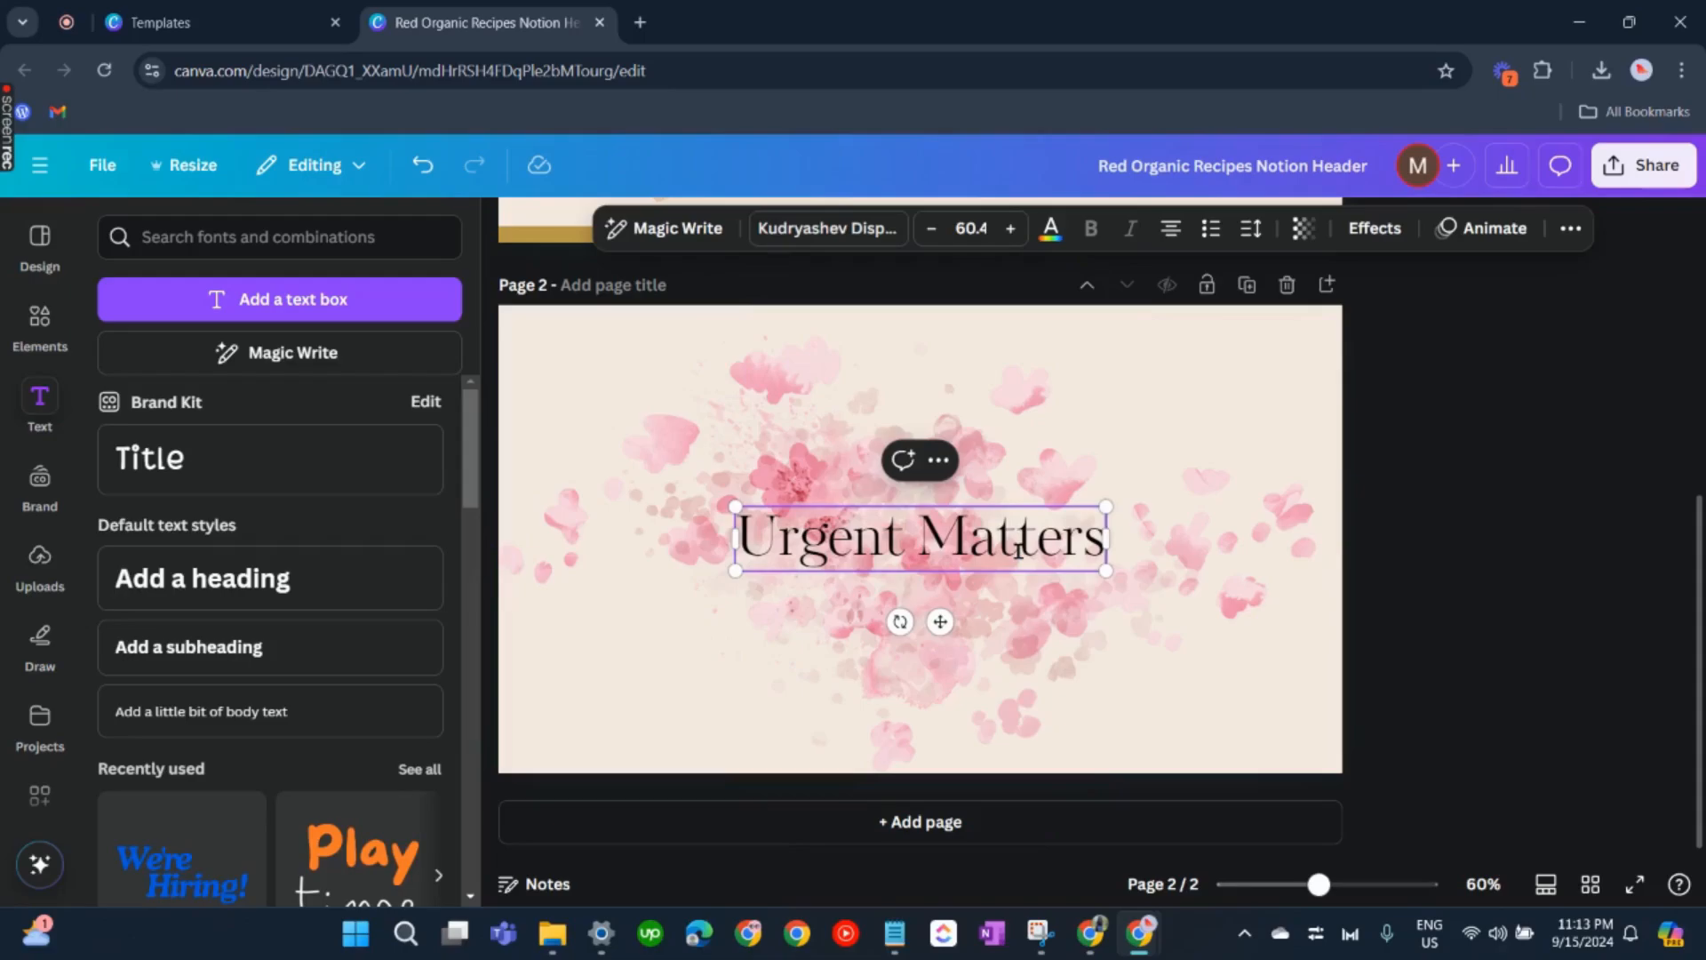
Step: Try the Pacifico and Malibu fonts on the whole "Urgent Matters" text
key(ctrl+a)
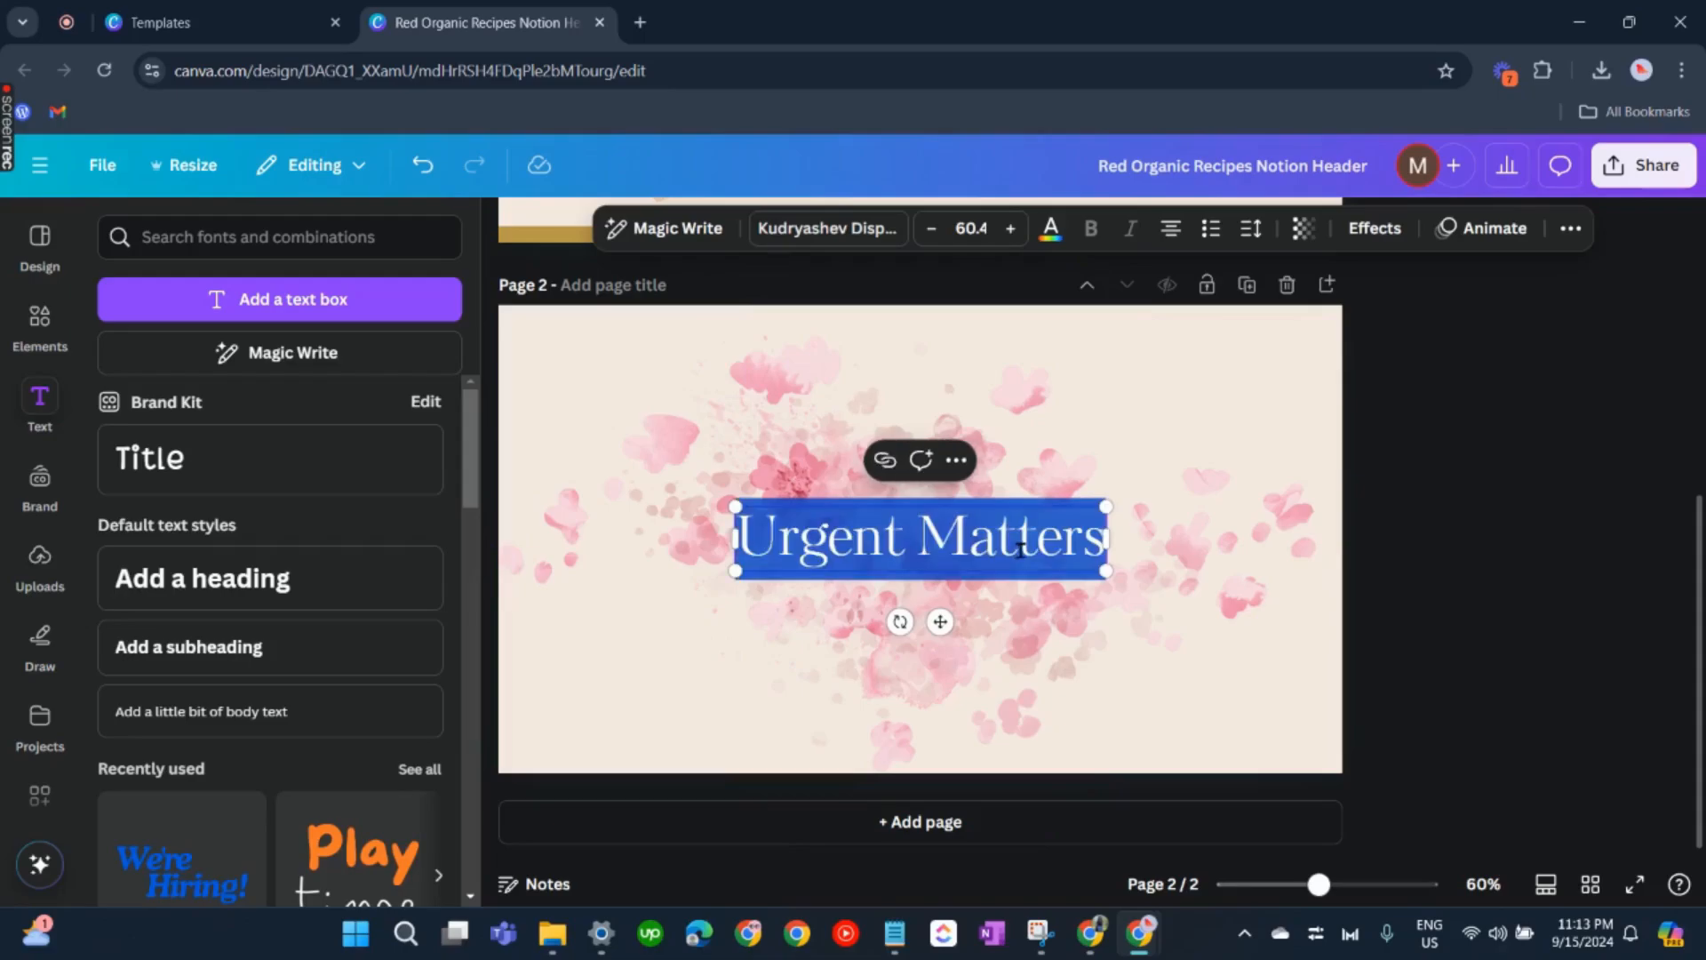
click(786, 229)
scroll(326, 582, down, 3)
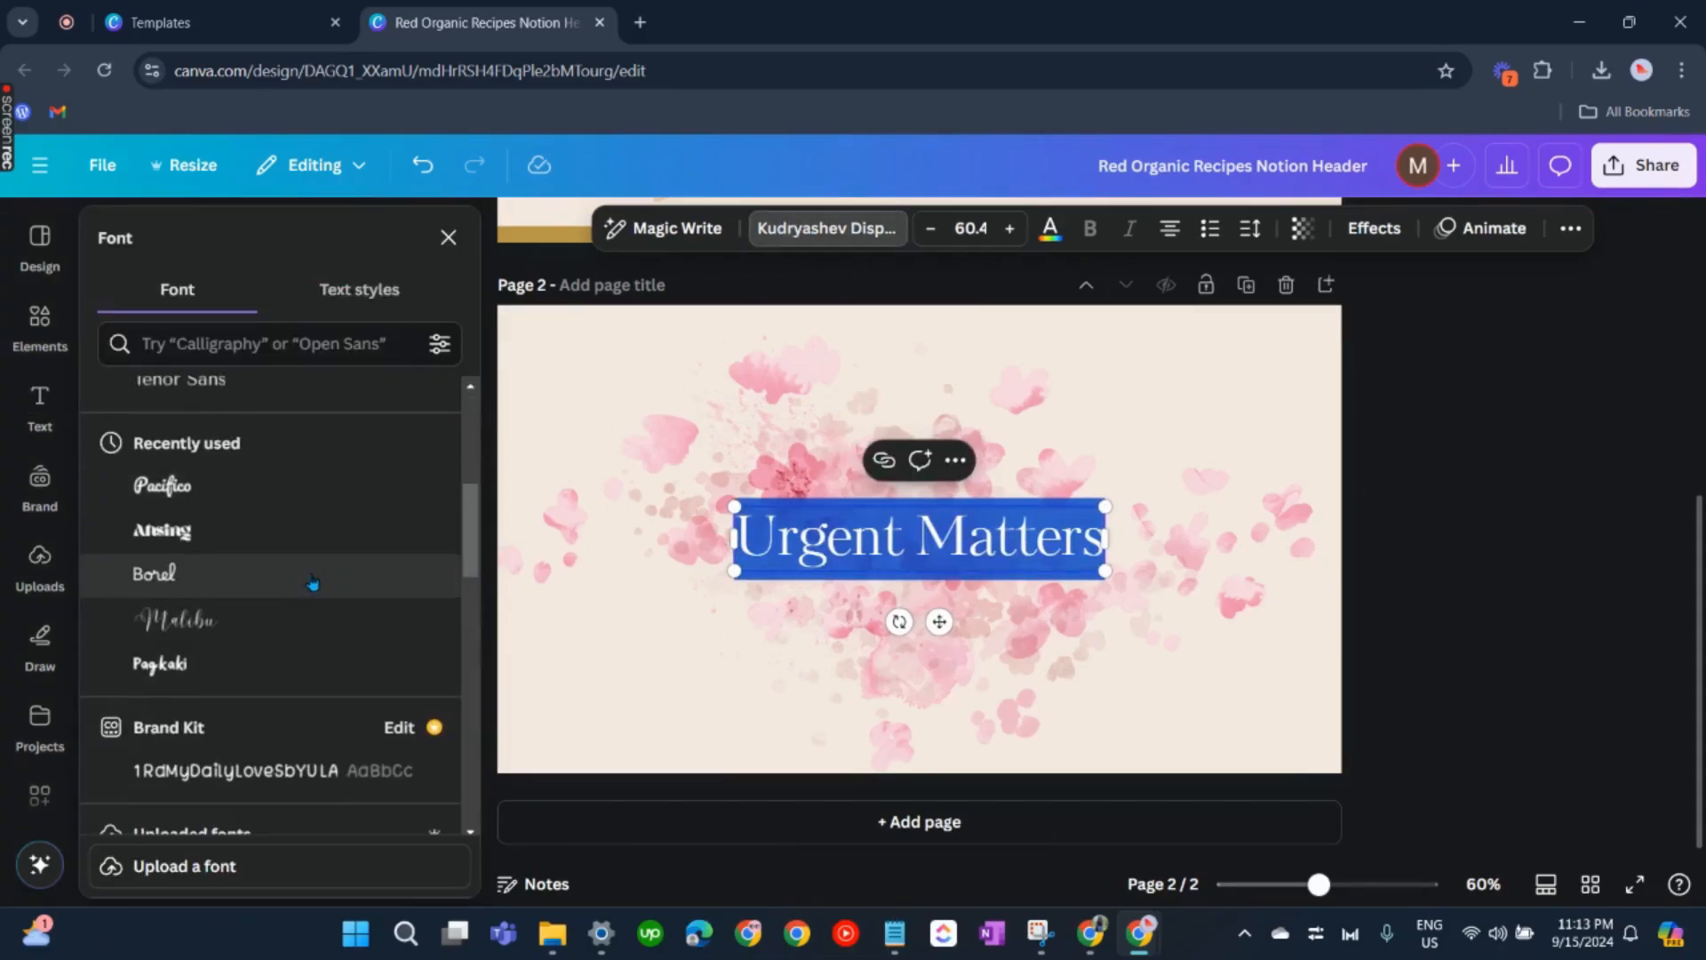
scroll(313, 582, down, 2)
scroll(266, 506, up, 2)
click(249, 485)
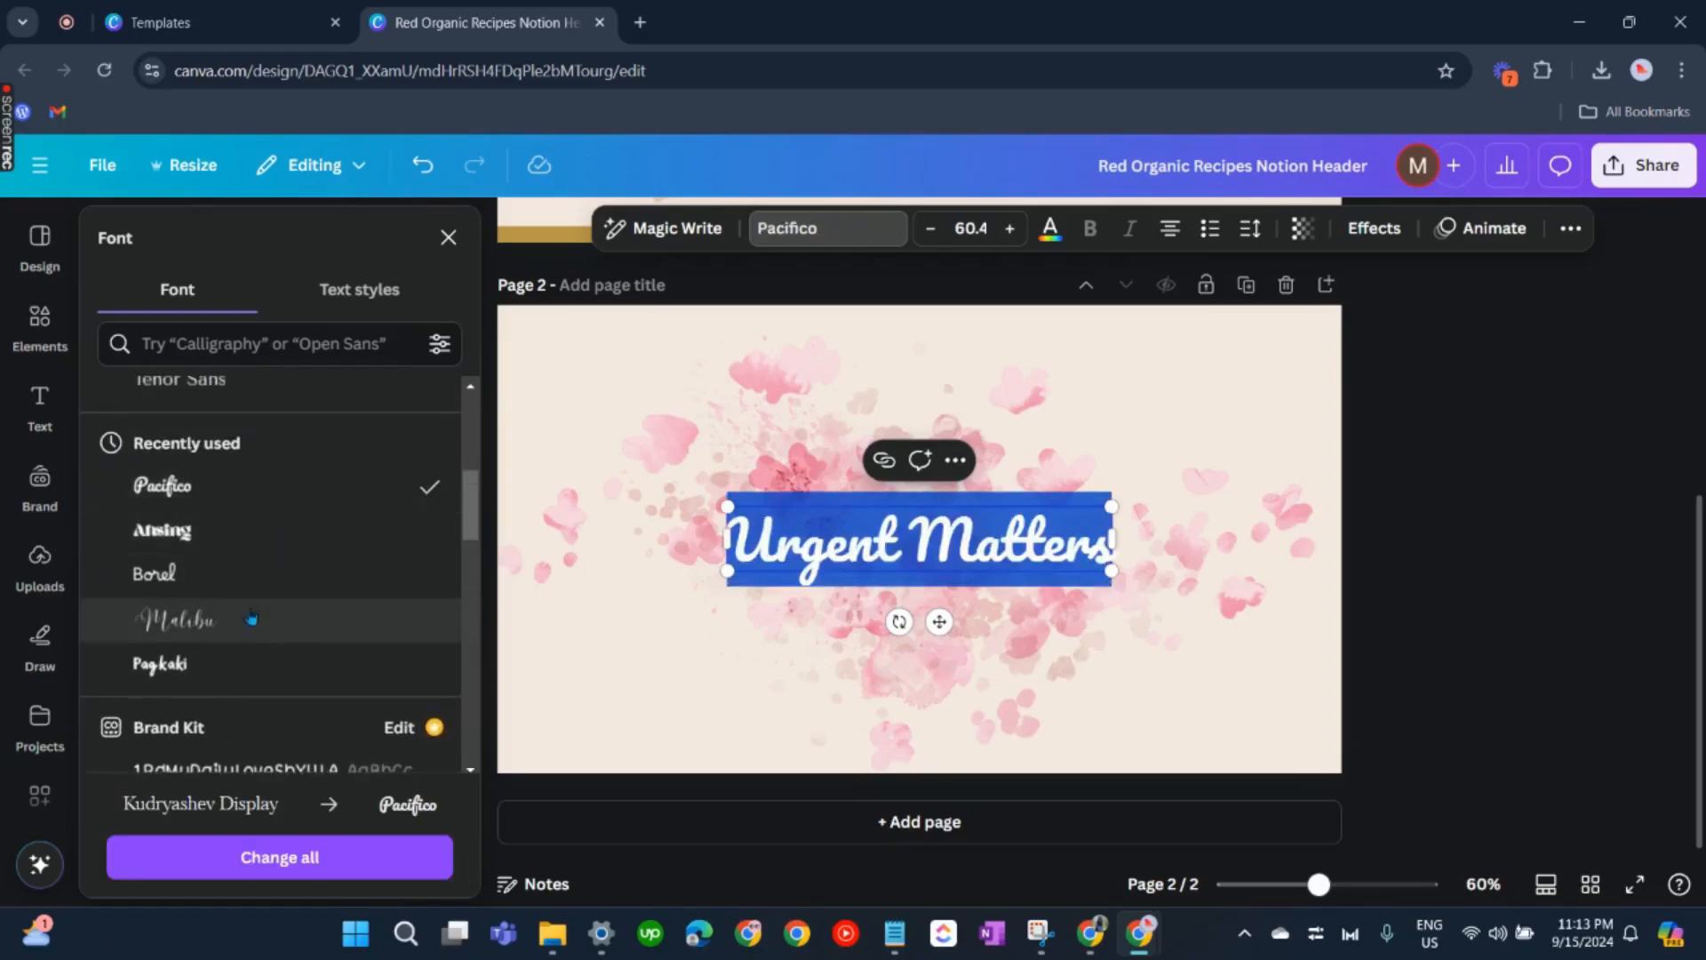
scroll(251, 620, down, 1)
click(275, 522)
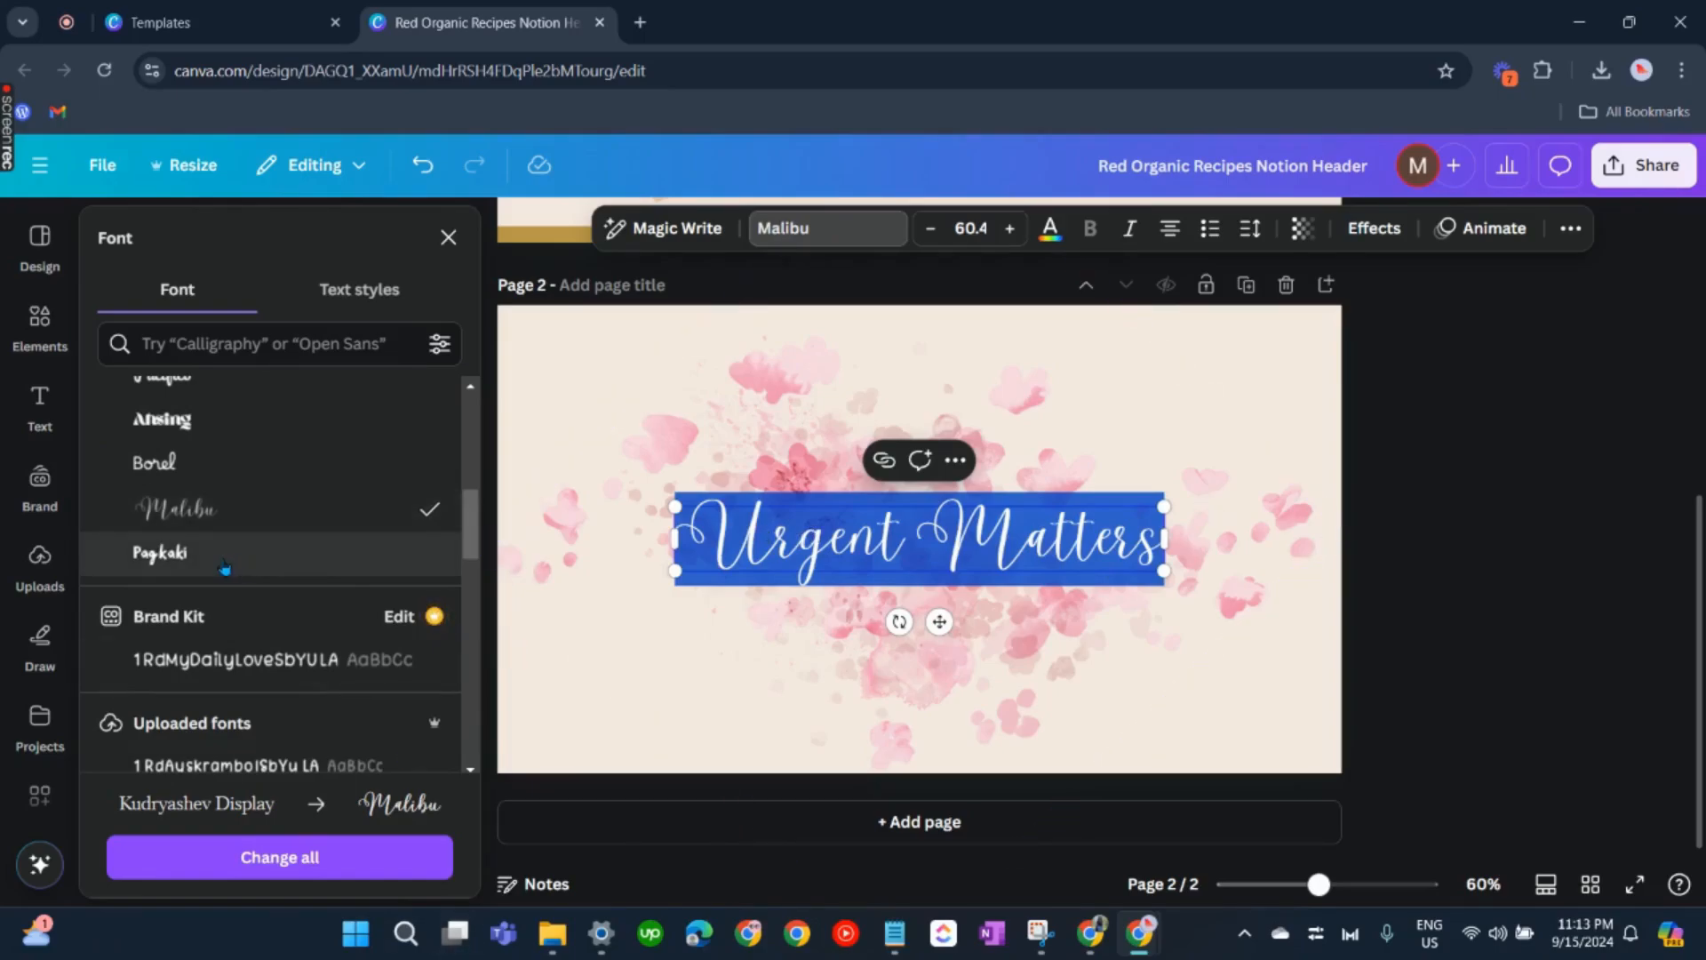
Step: Try the Gagalin and Shrikhand fonts from the popular fonts on the "Urgent Matters" text
scroll(231, 551, down, 5)
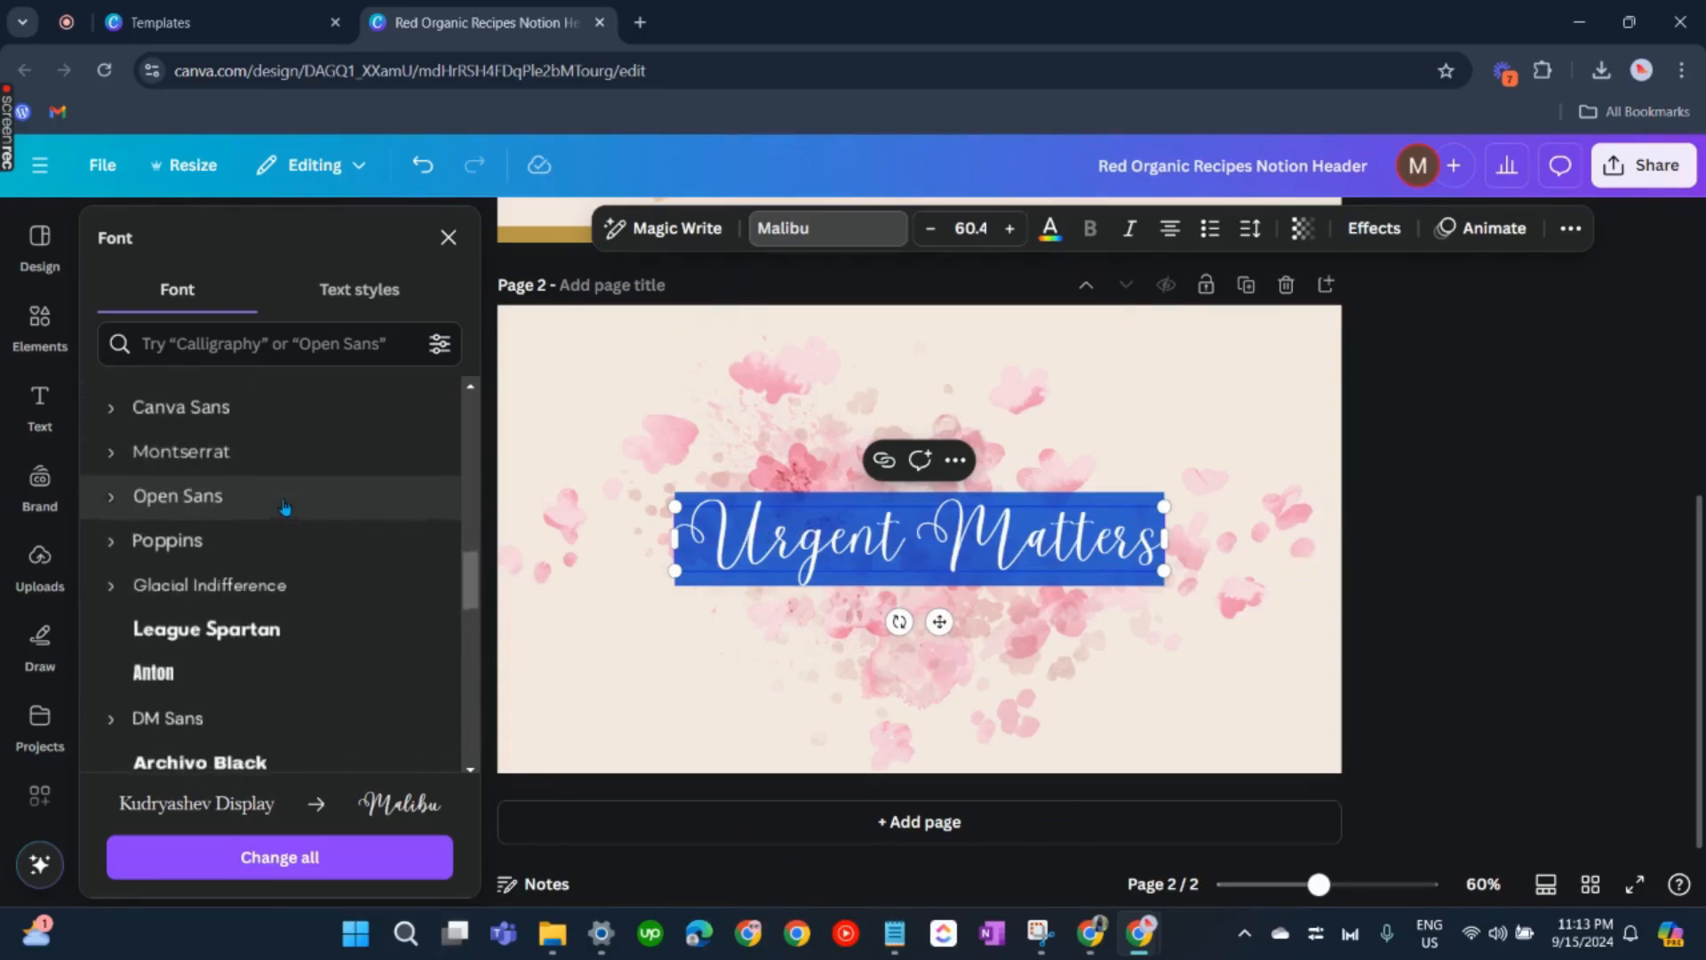
scroll(342, 620, down, 5)
click(230, 631)
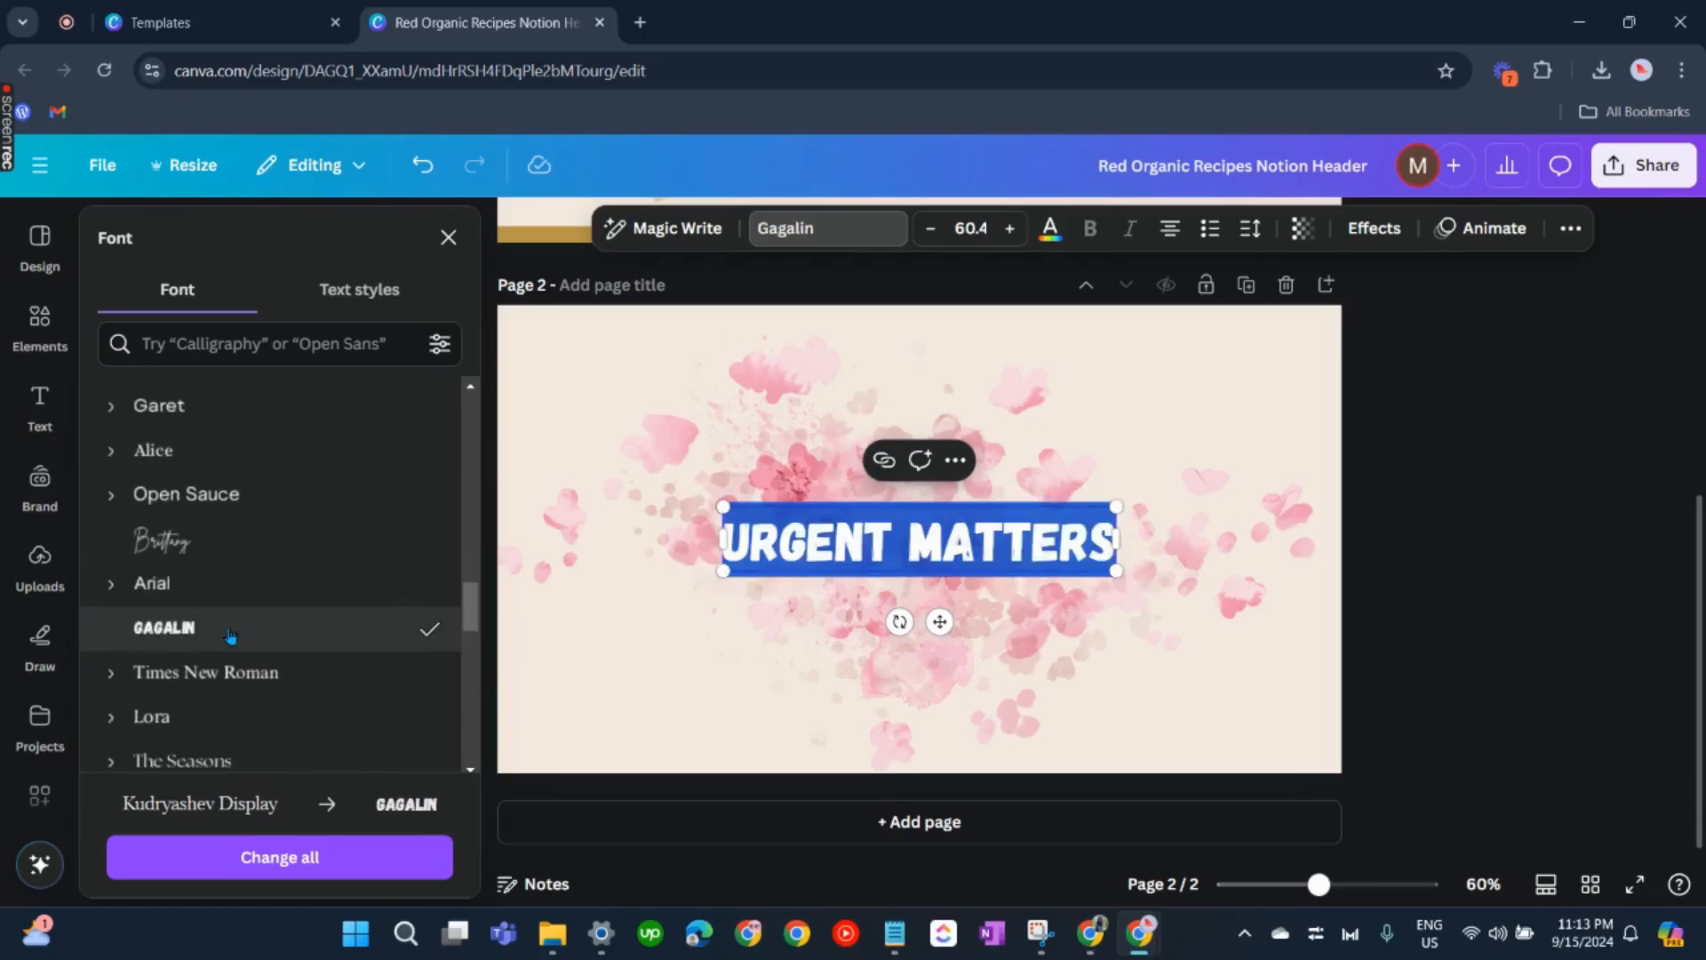
scroll(244, 619, down, 3)
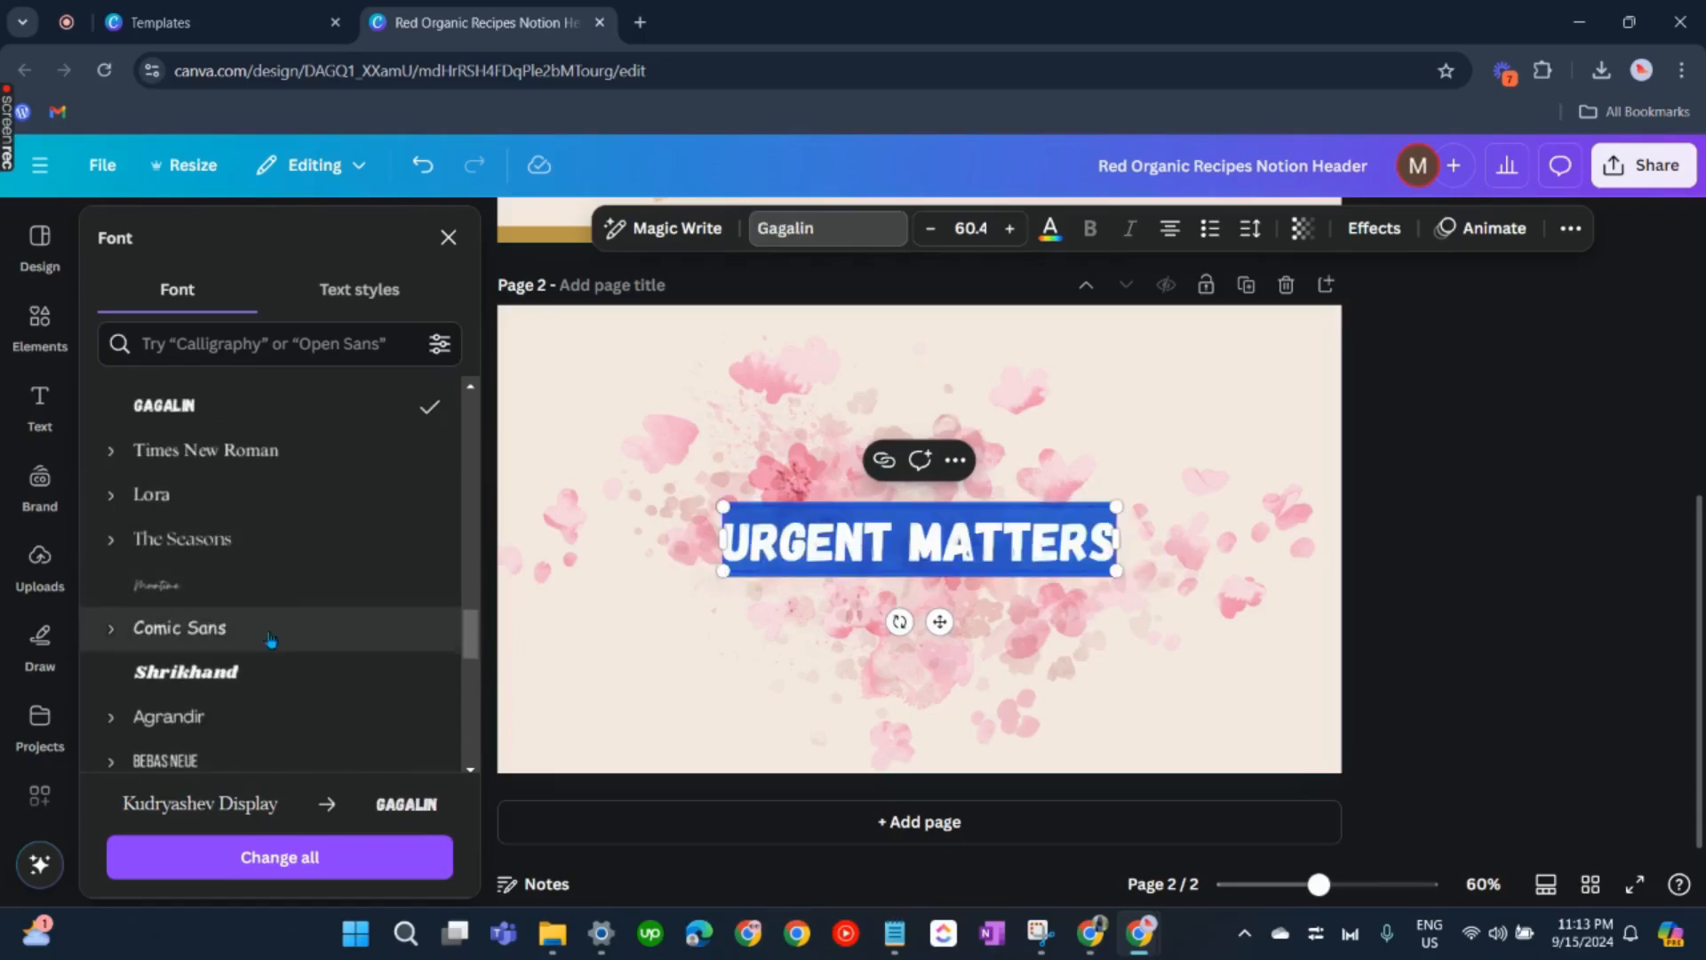
click(271, 670)
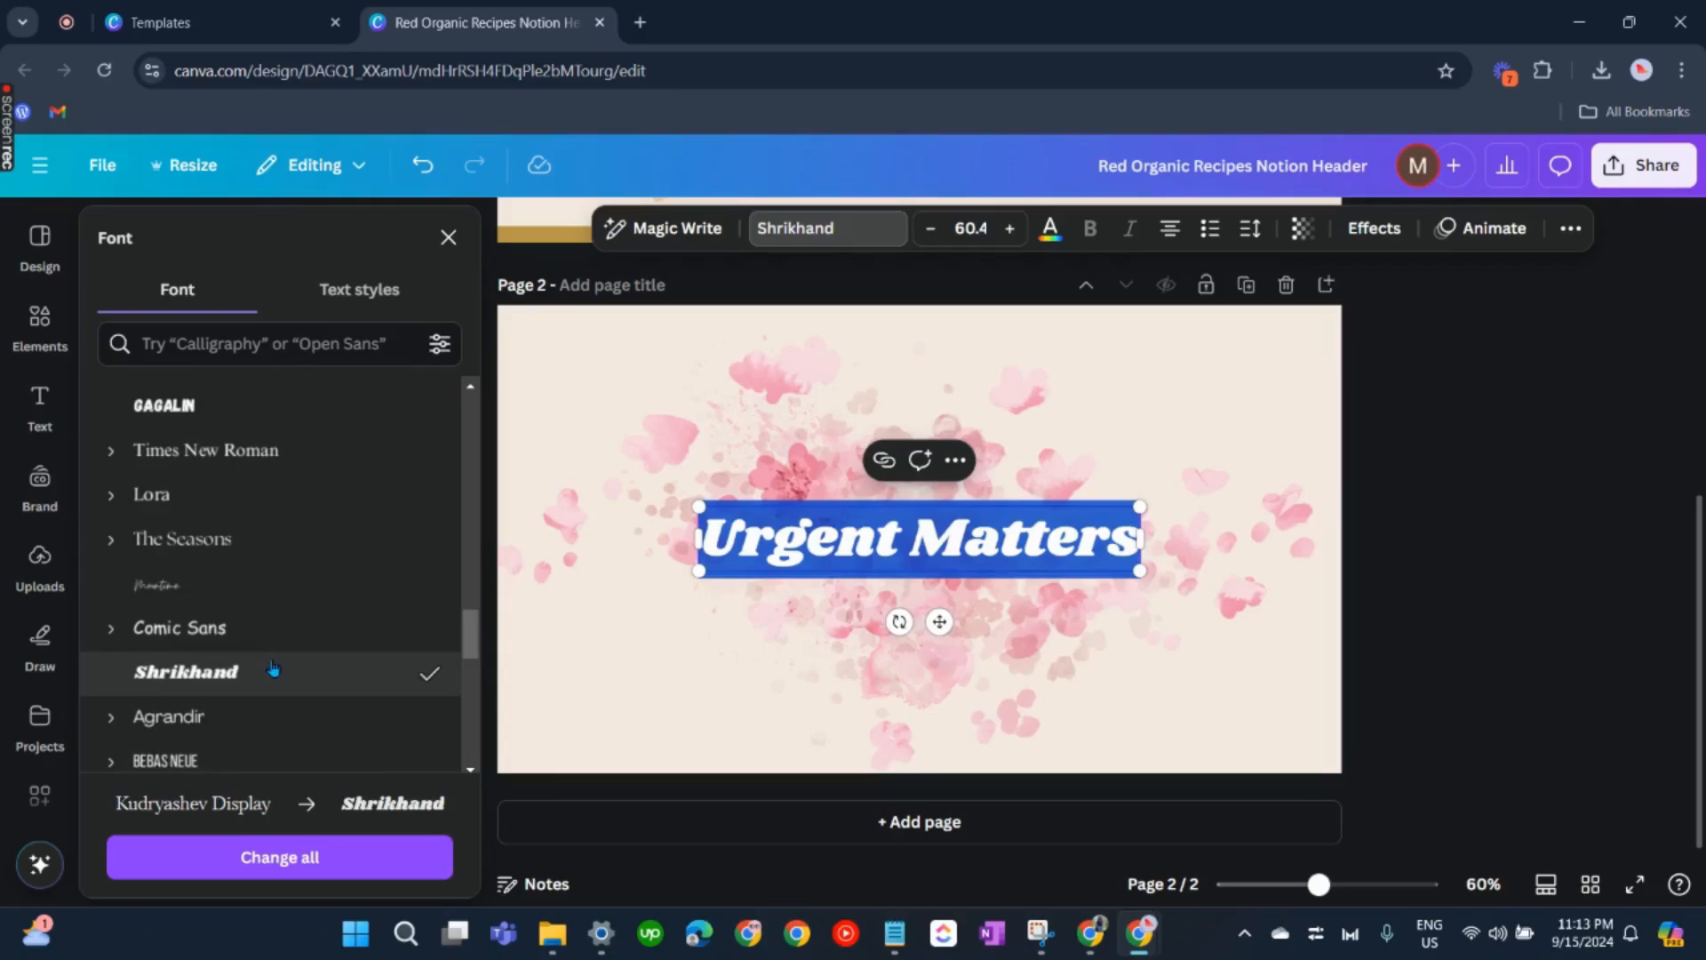
Step: Try the recently used Pagkaki font on the "Urgent Matters" text
scroll(293, 689, down, 3)
scroll(325, 668, up, 4)
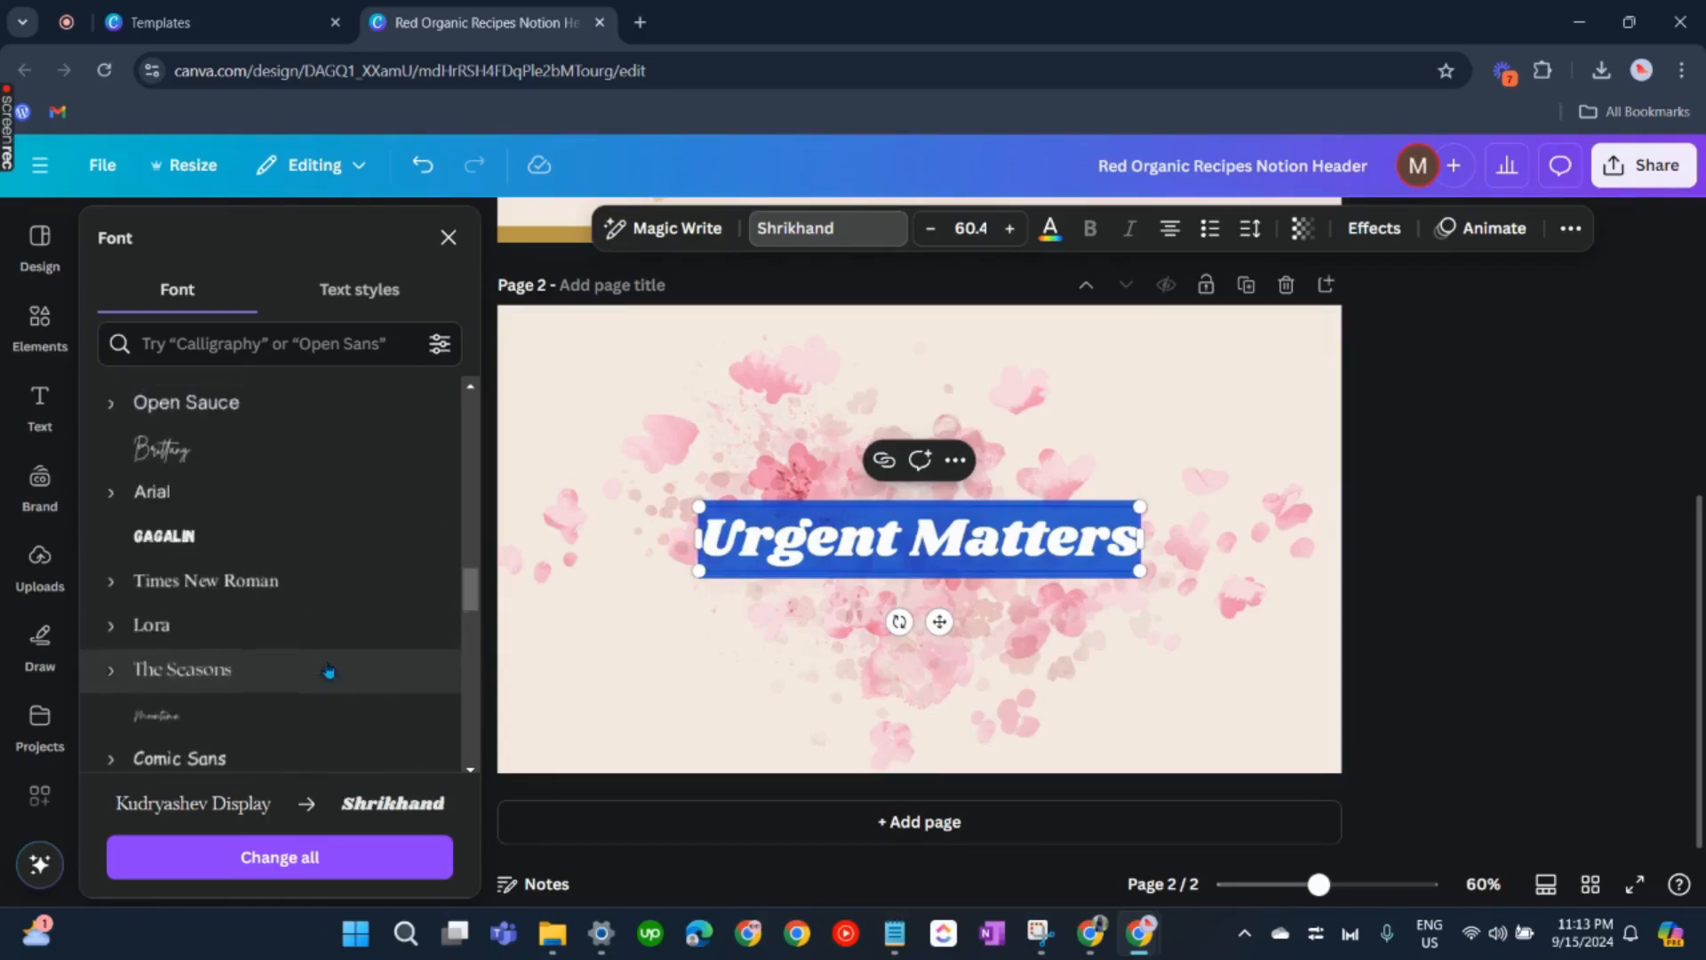
scroll(302, 671, up, 5)
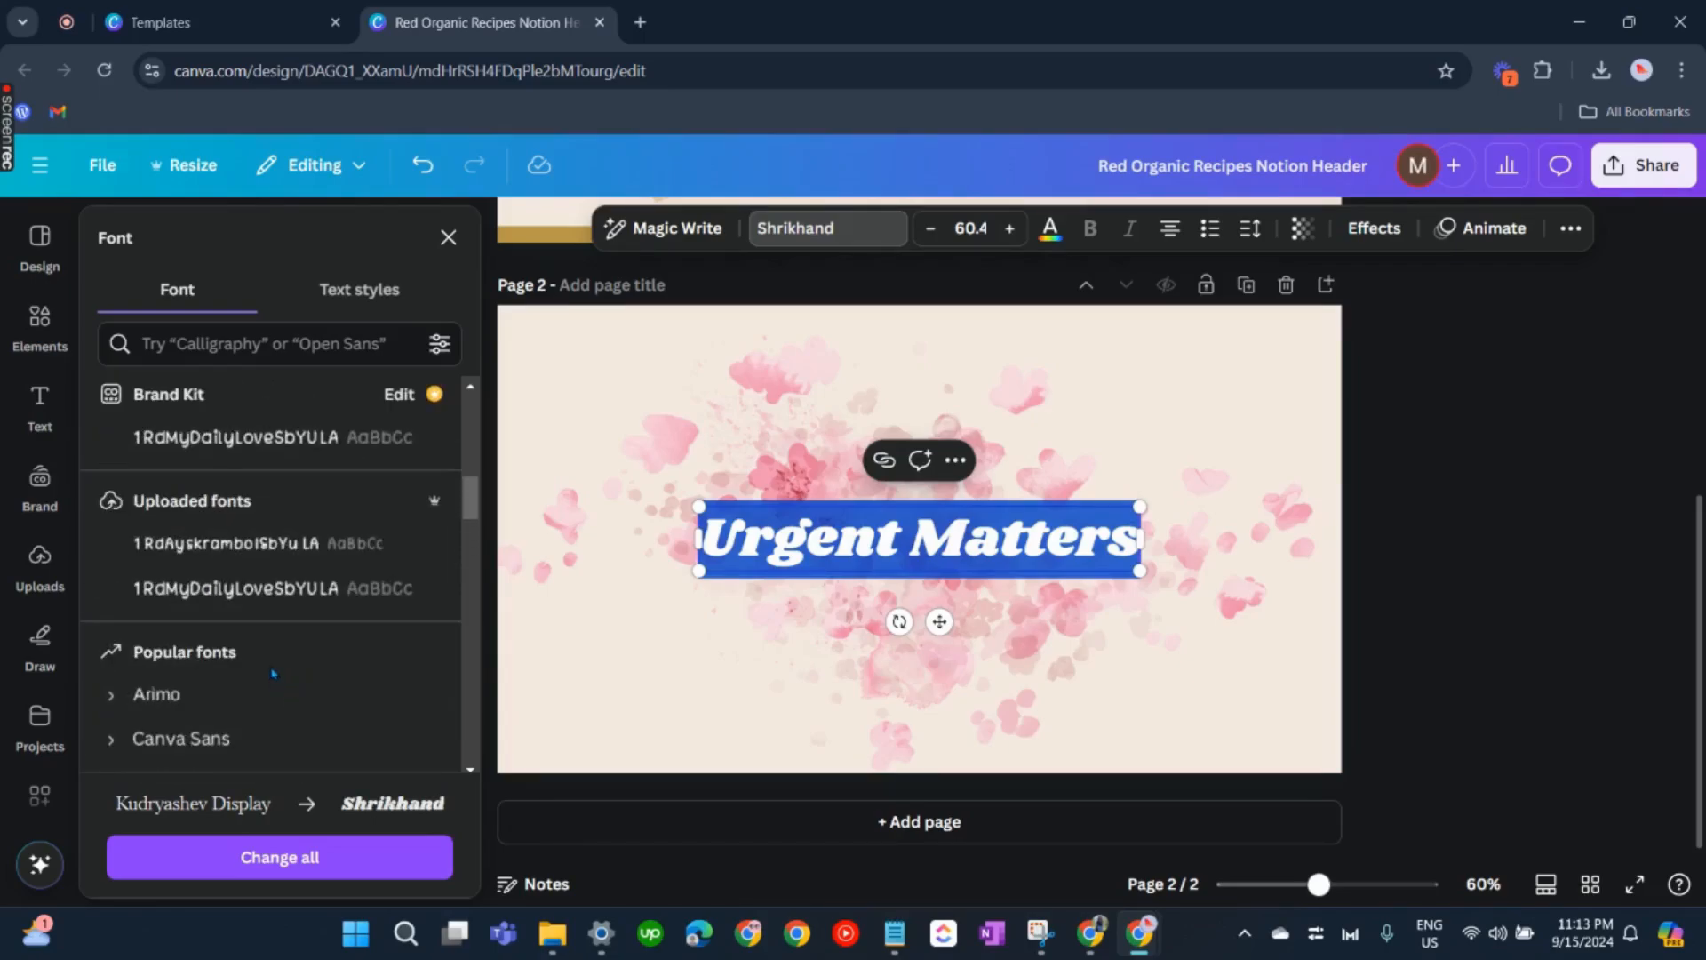
scroll(271, 673, up, 1)
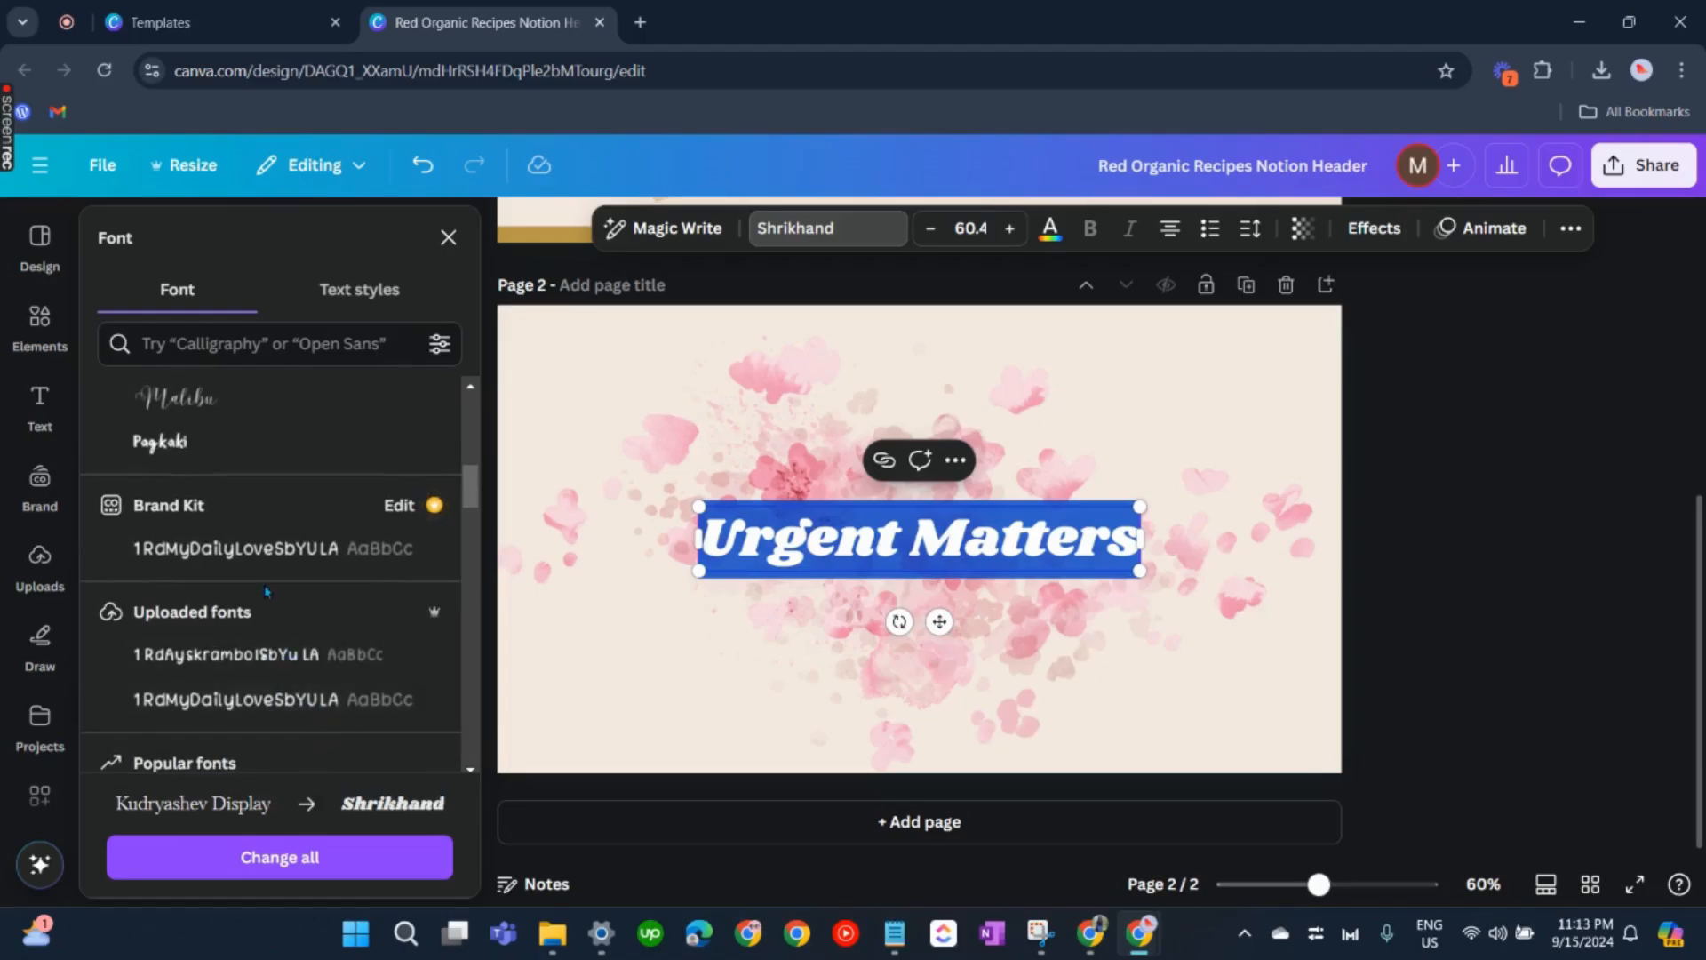
scroll(266, 591, up, 1)
click(193, 556)
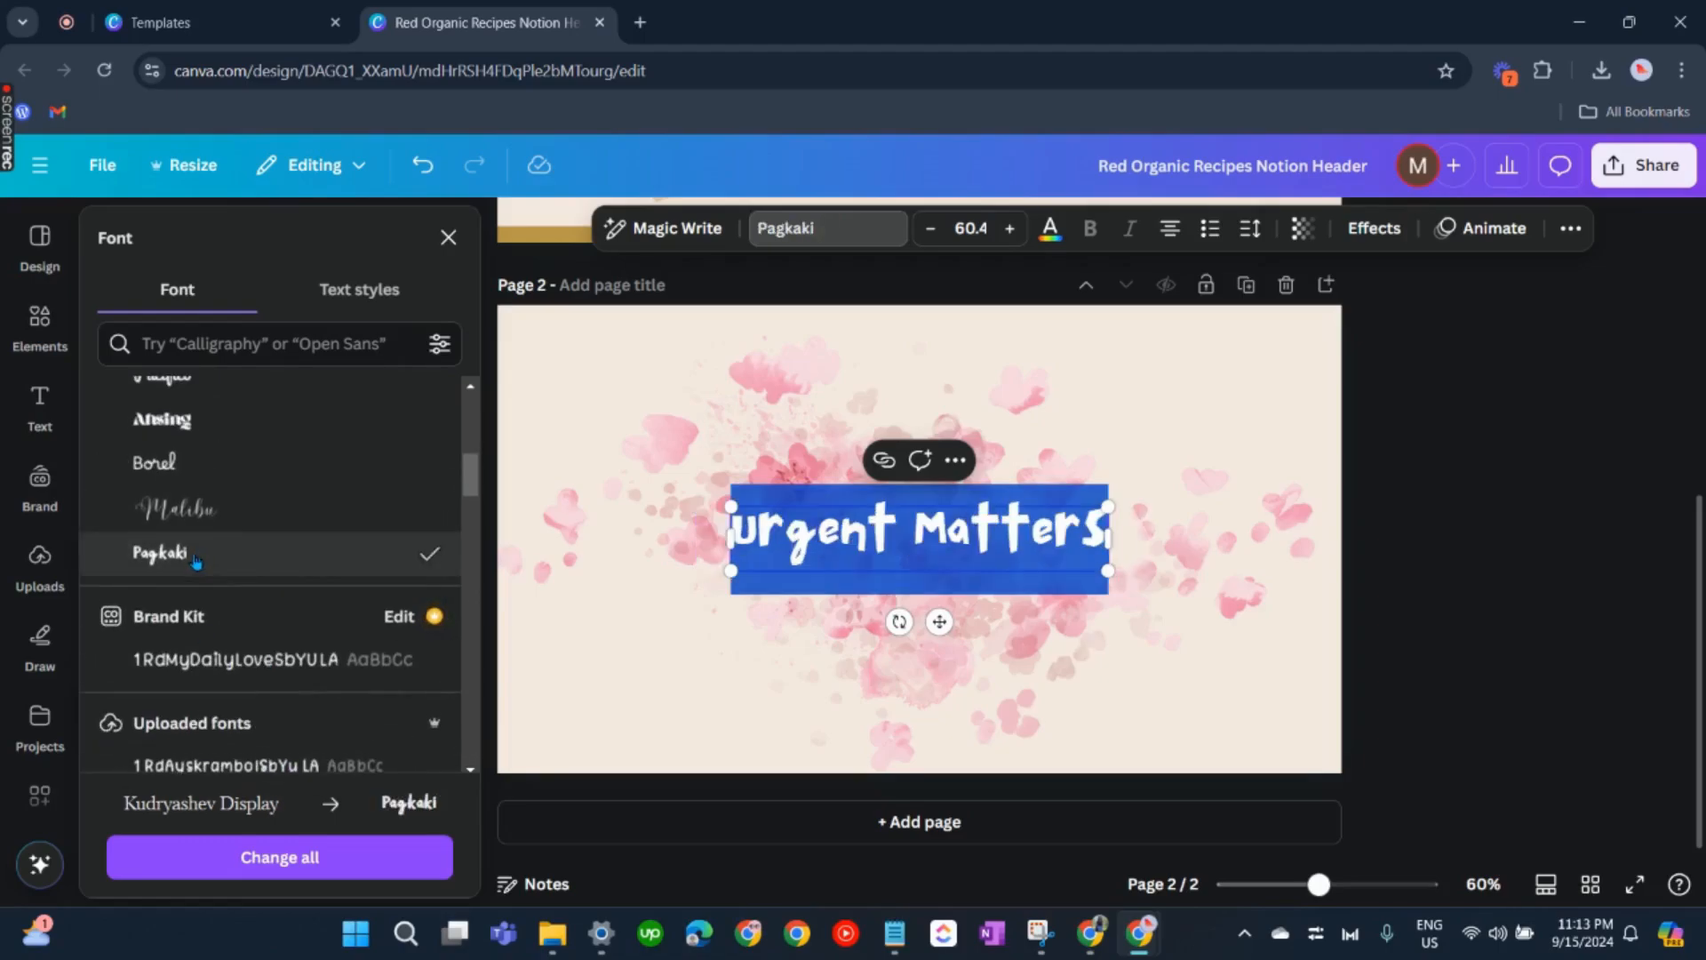
Step: Apply the recommended Kudryashev Display Sans font to the "Urgent Matters" text
scroll(270, 674, down, 8)
scroll(275, 676, up, 9)
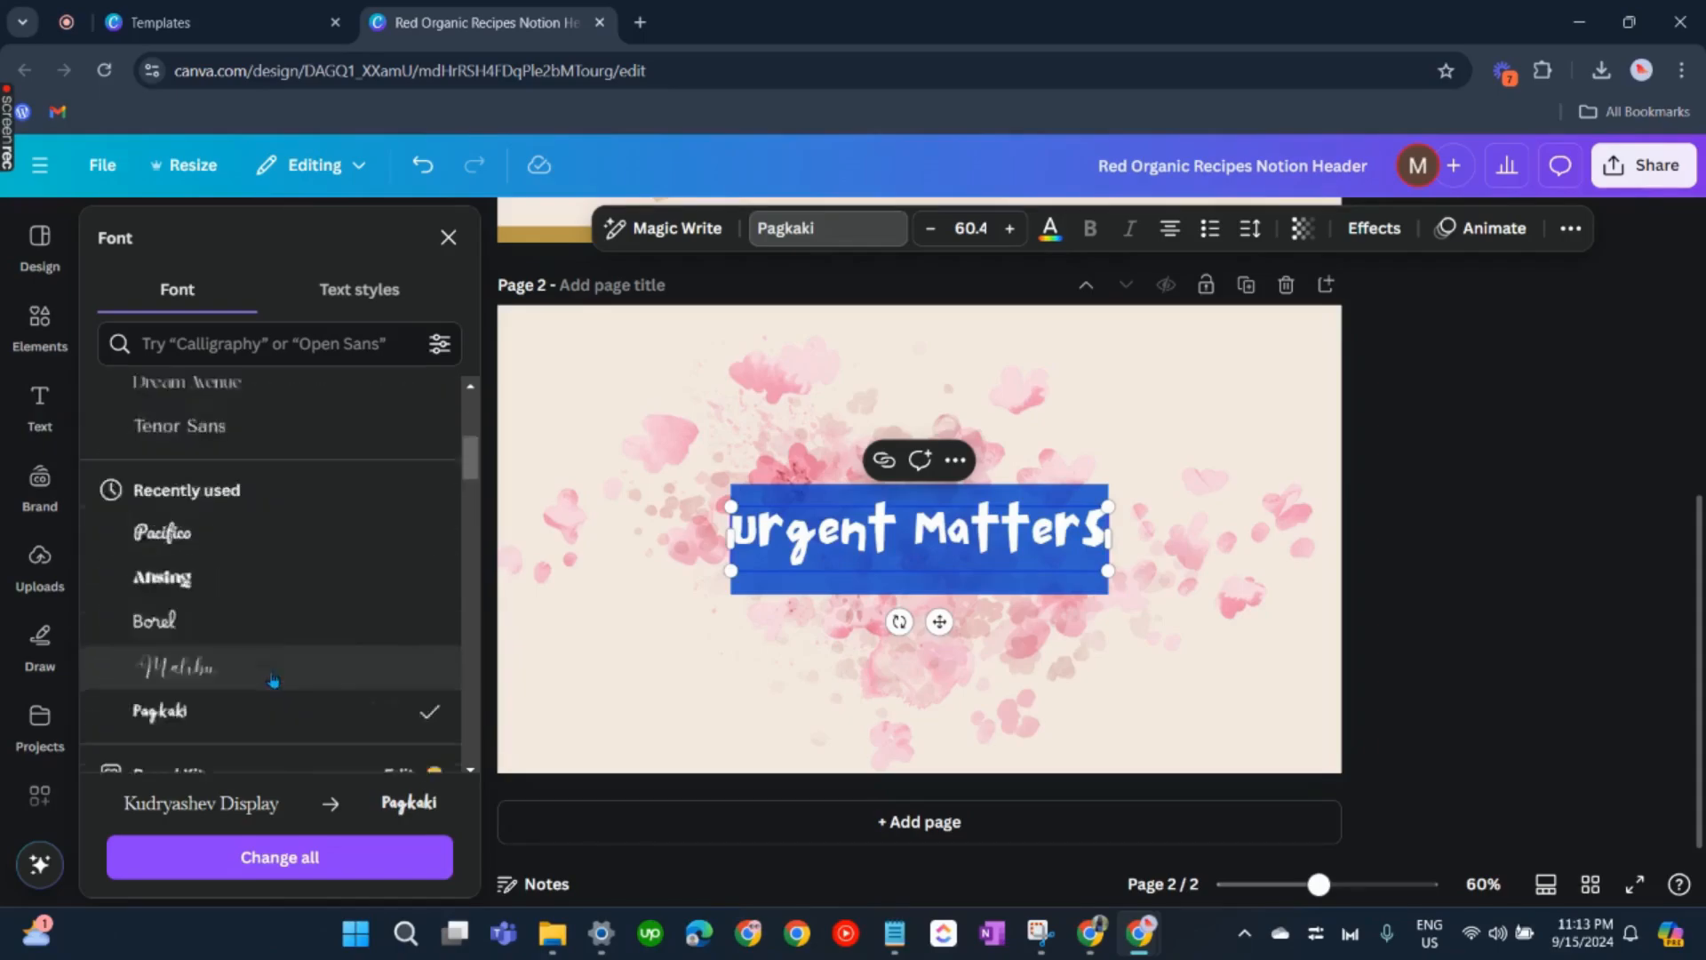
scroll(273, 680, up, 3)
click(298, 693)
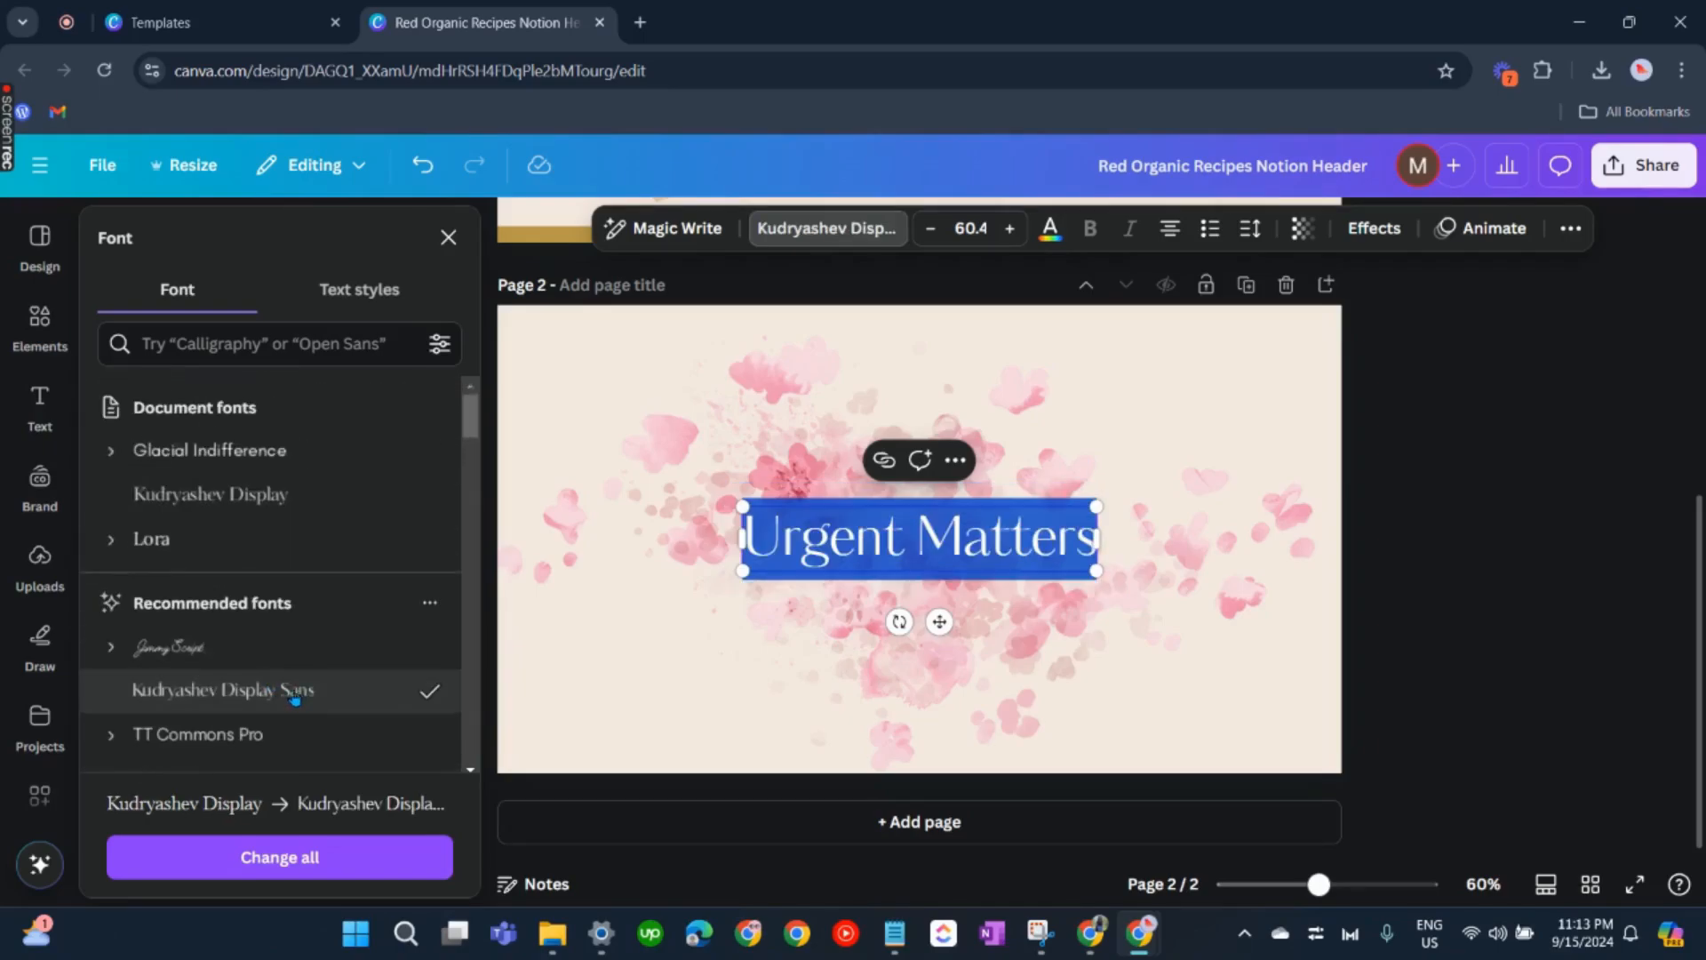
scroll(284, 693, down, 4)
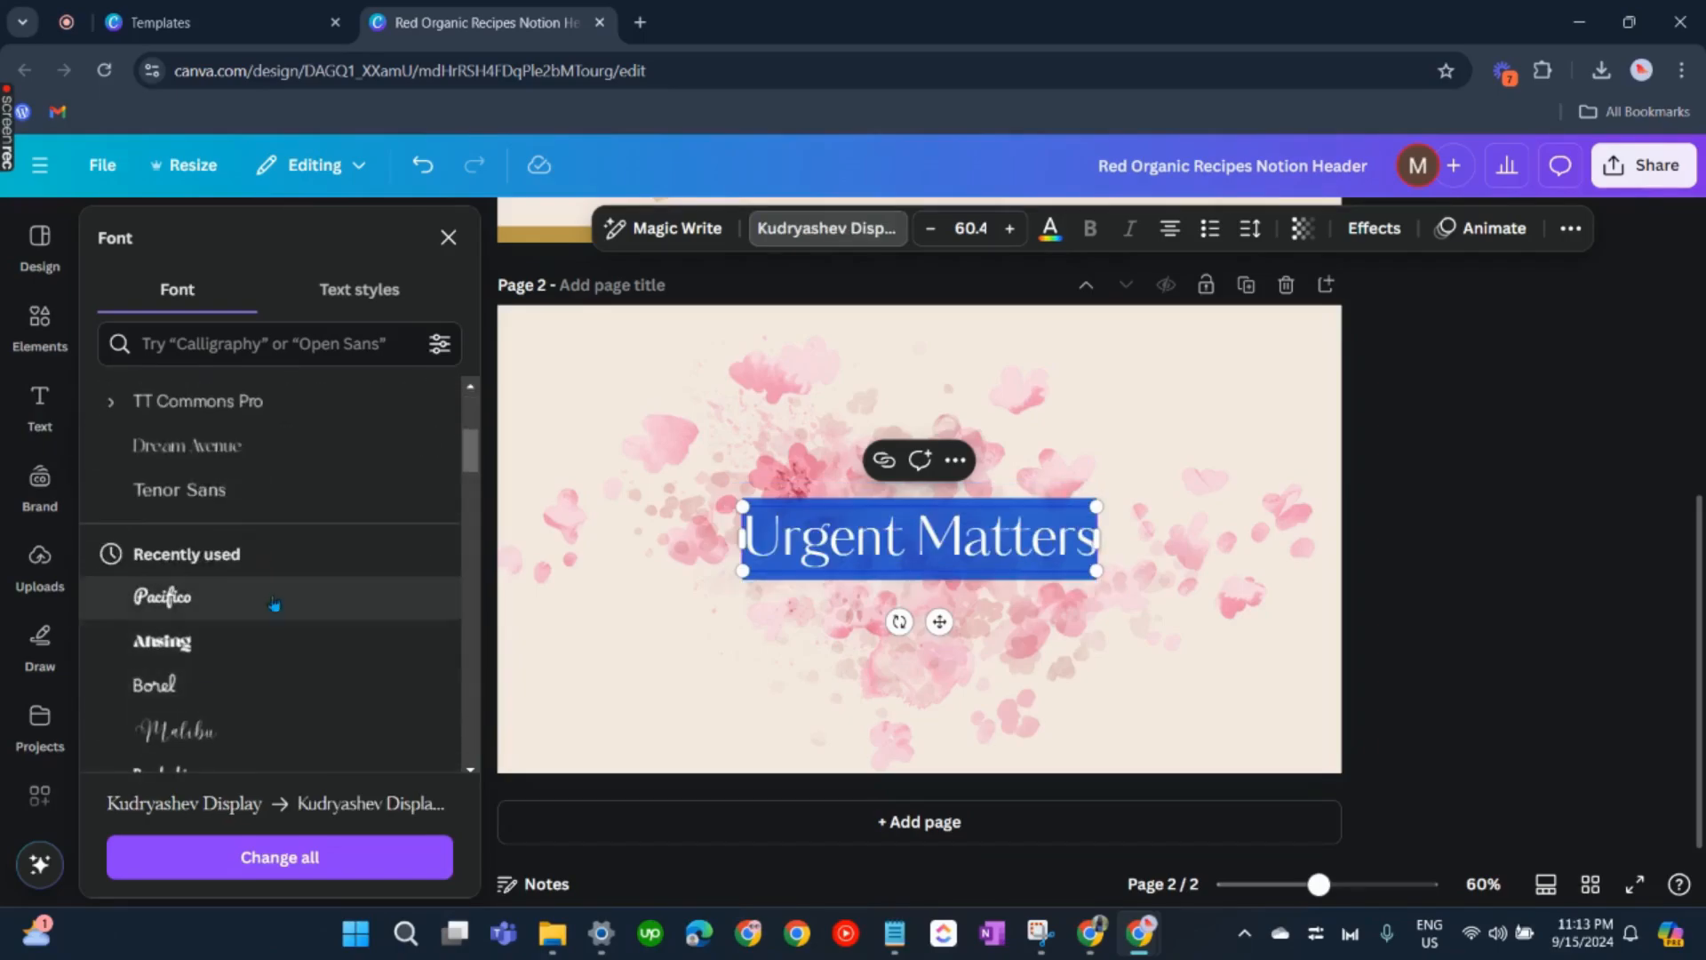
Step: Apply the recently used Malibu font to the "Urgent Matters" text, then enlarge the text and center it on the page
scroll(275, 603, down, 2)
click(297, 622)
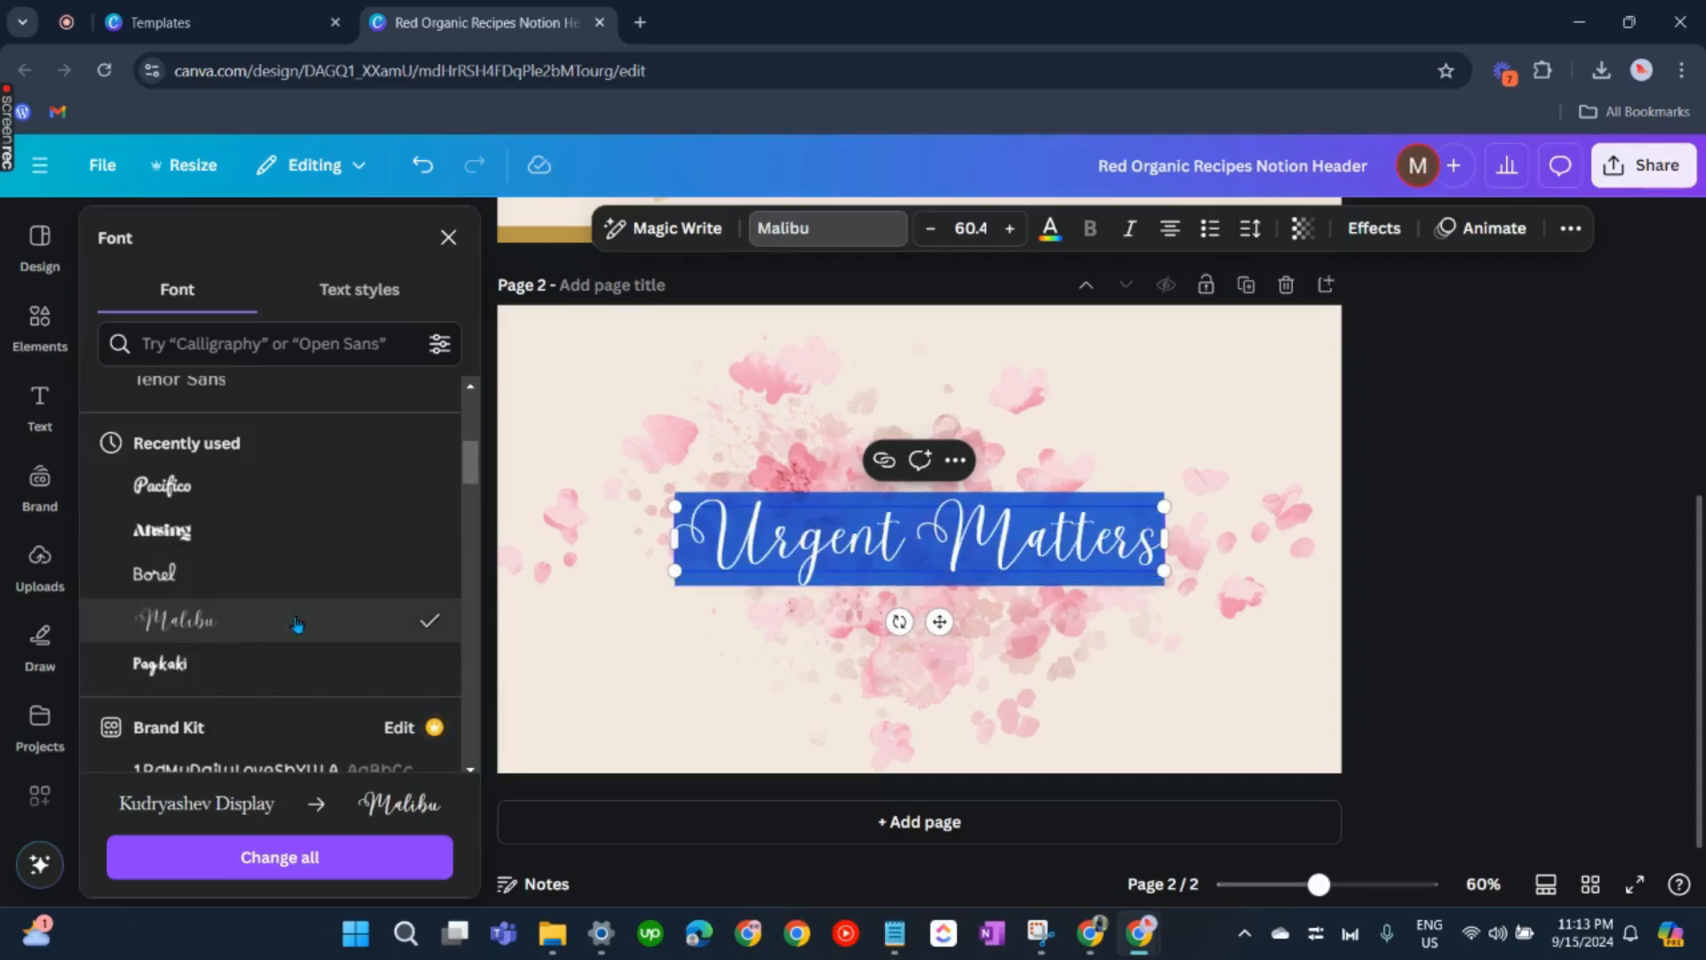
key(Escape)
drag(1164, 570, 1259, 582)
drag(1129, 549, 1076, 533)
click(1399, 665)
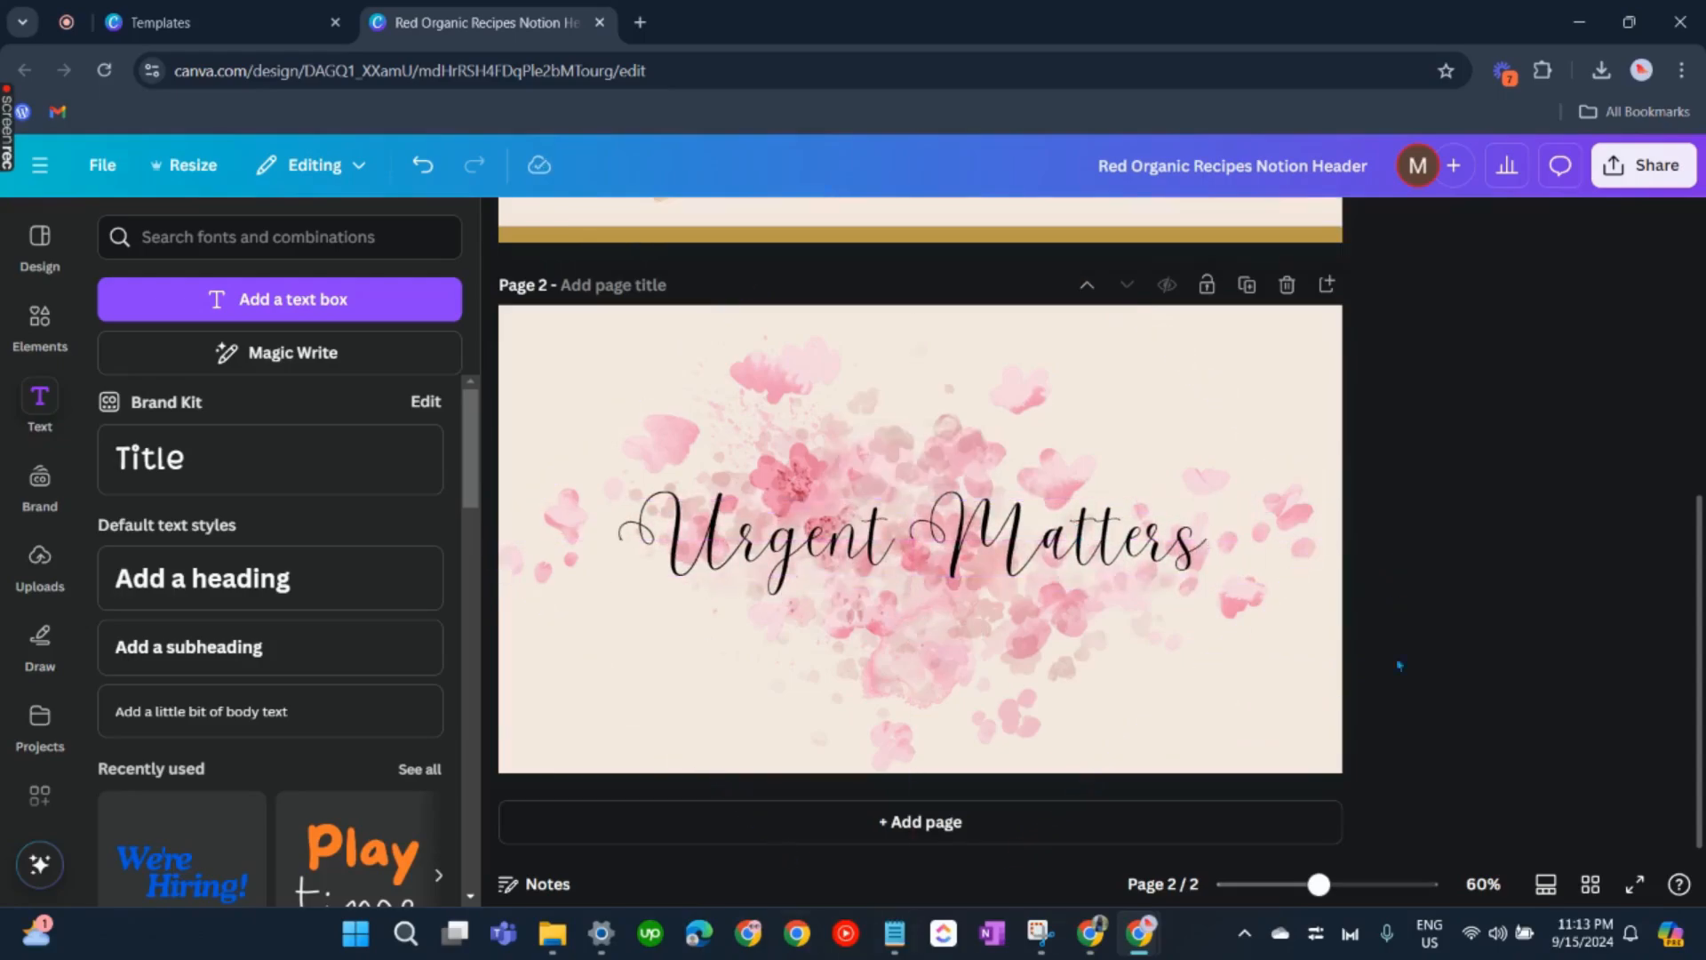
Step: Add the pink plaid graphic from the "pink flower background" results and shift it toward the start of the "Urgent Matters" text
mouse_move(1324, 892)
mouse_down()
mouse_move(1306, 891)
mouse_move(1325, 892)
mouse_up()
scroll(1342, 643, down, 2)
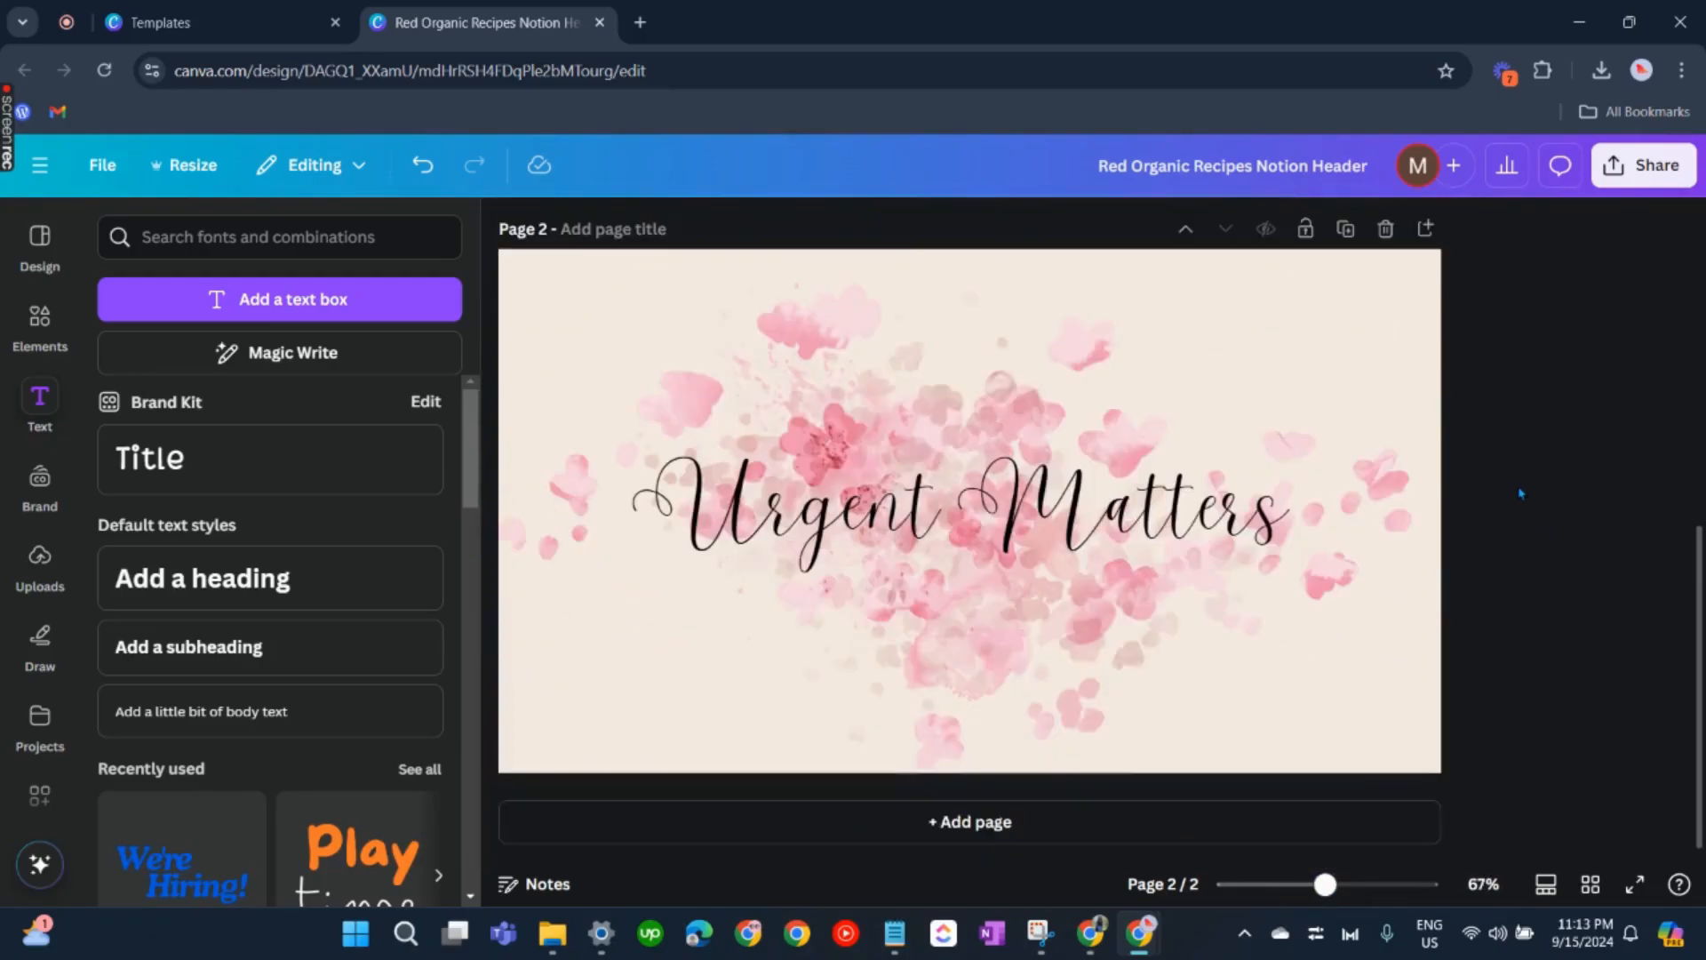
click(39, 322)
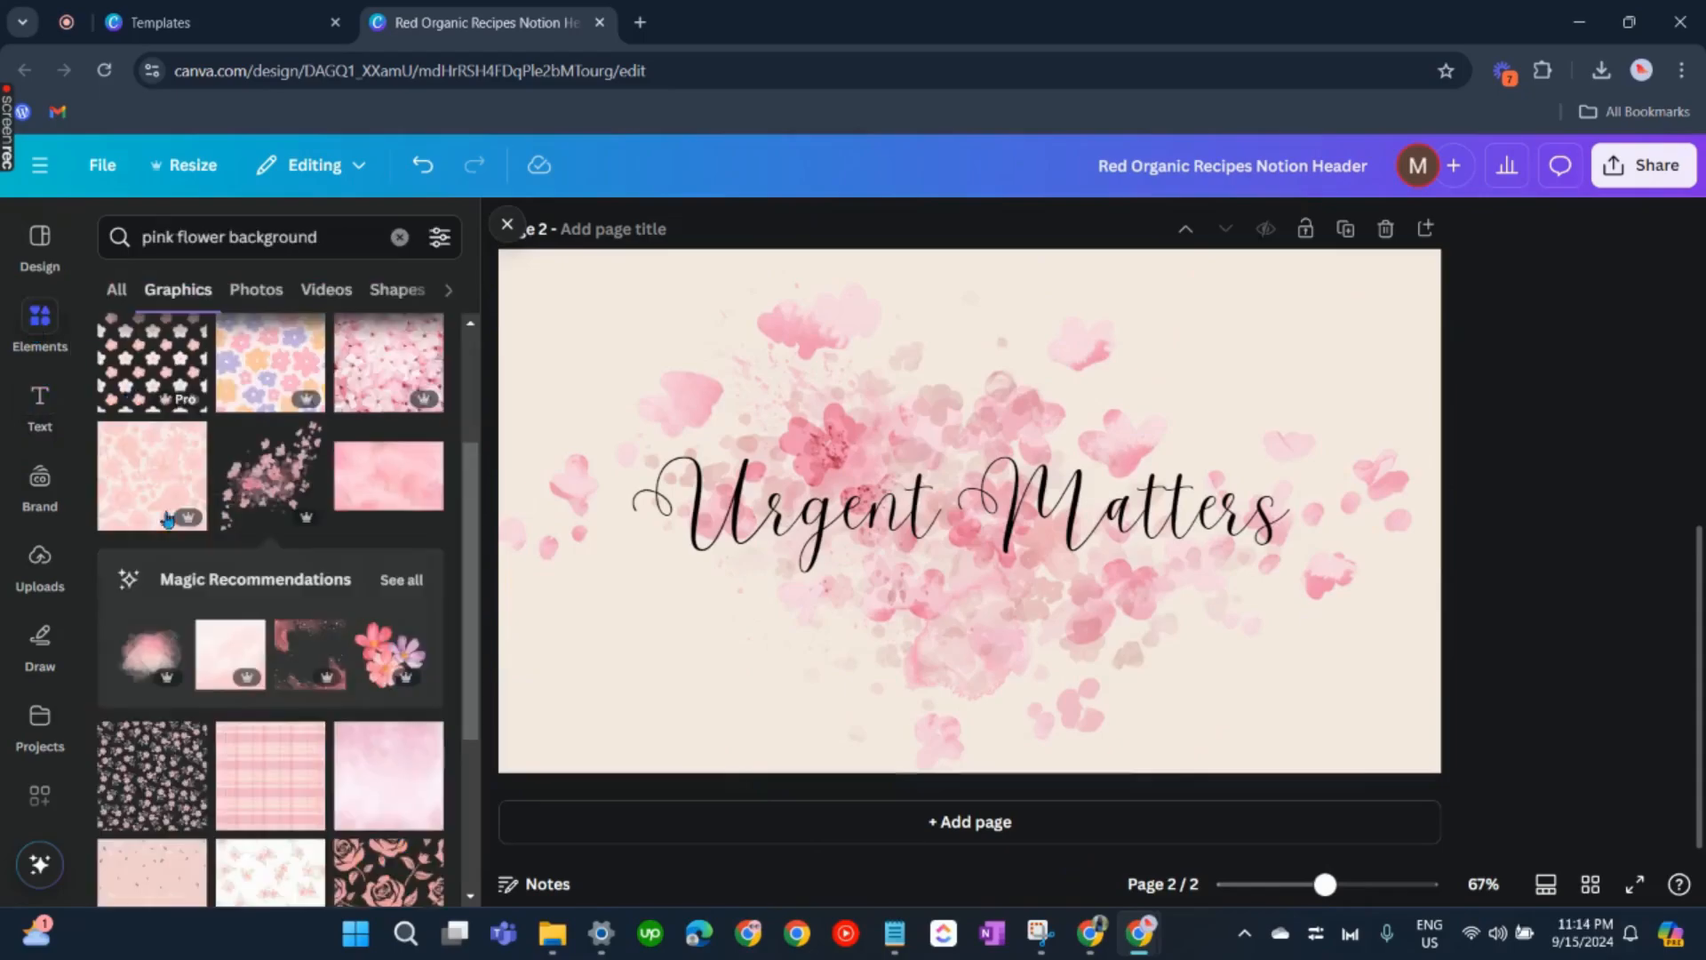
scroll(354, 804, up, 3)
scroll(391, 764, down, 3)
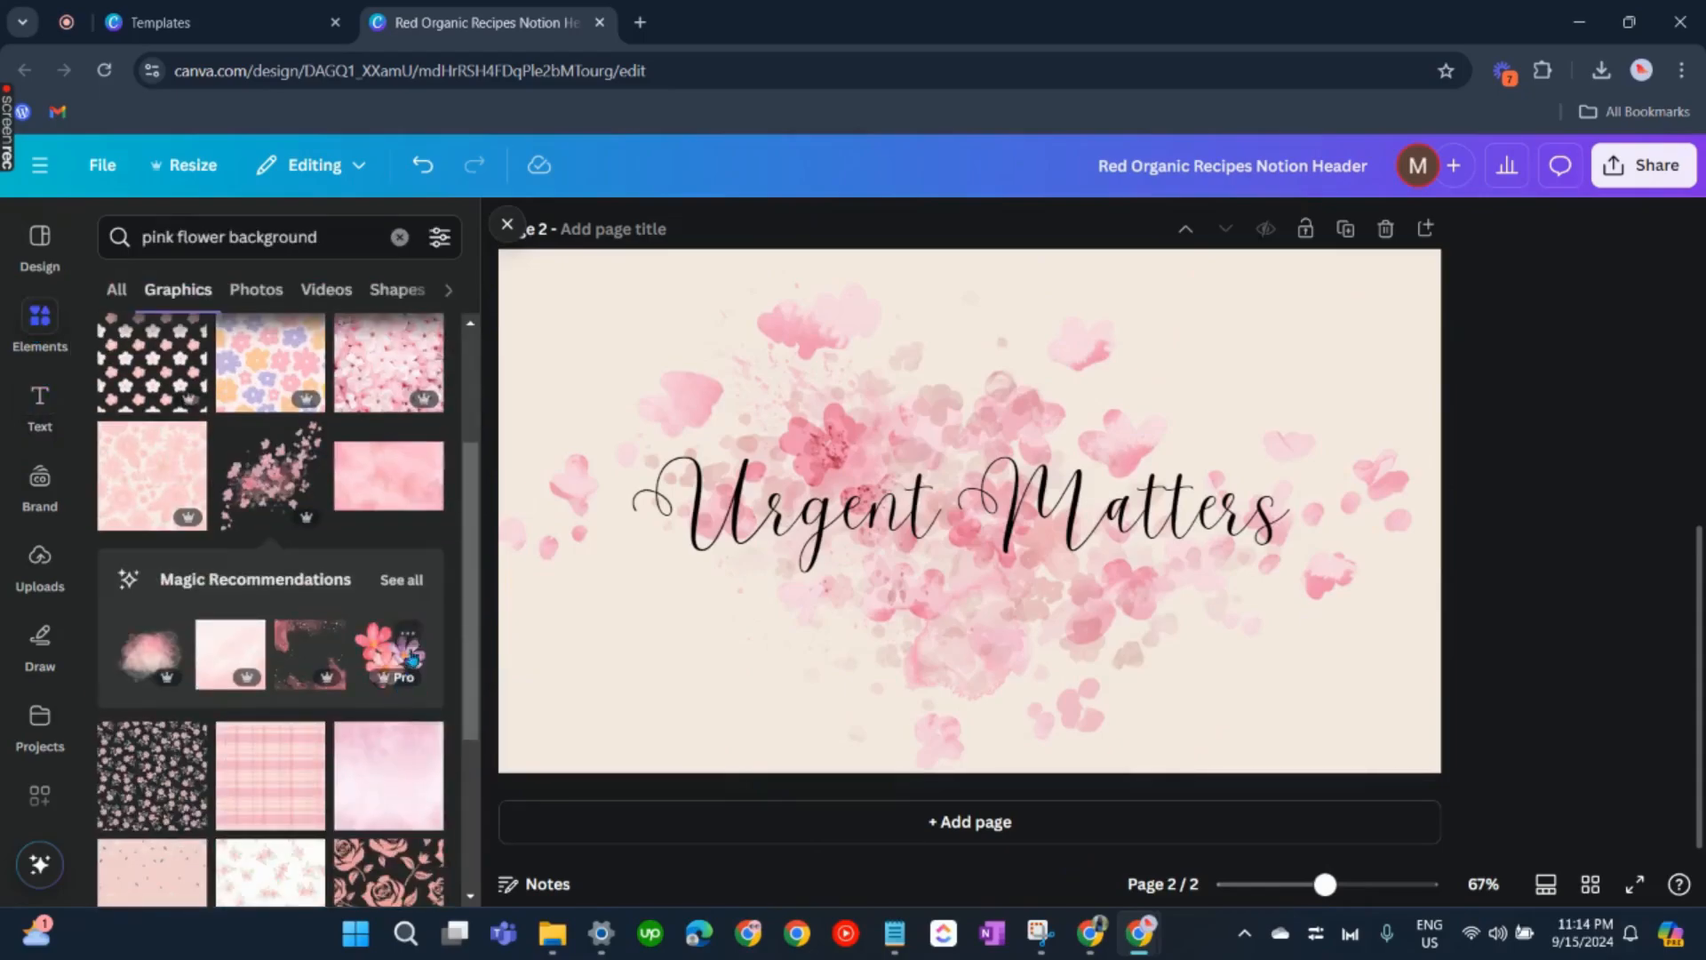
scroll(405, 745, down, 2)
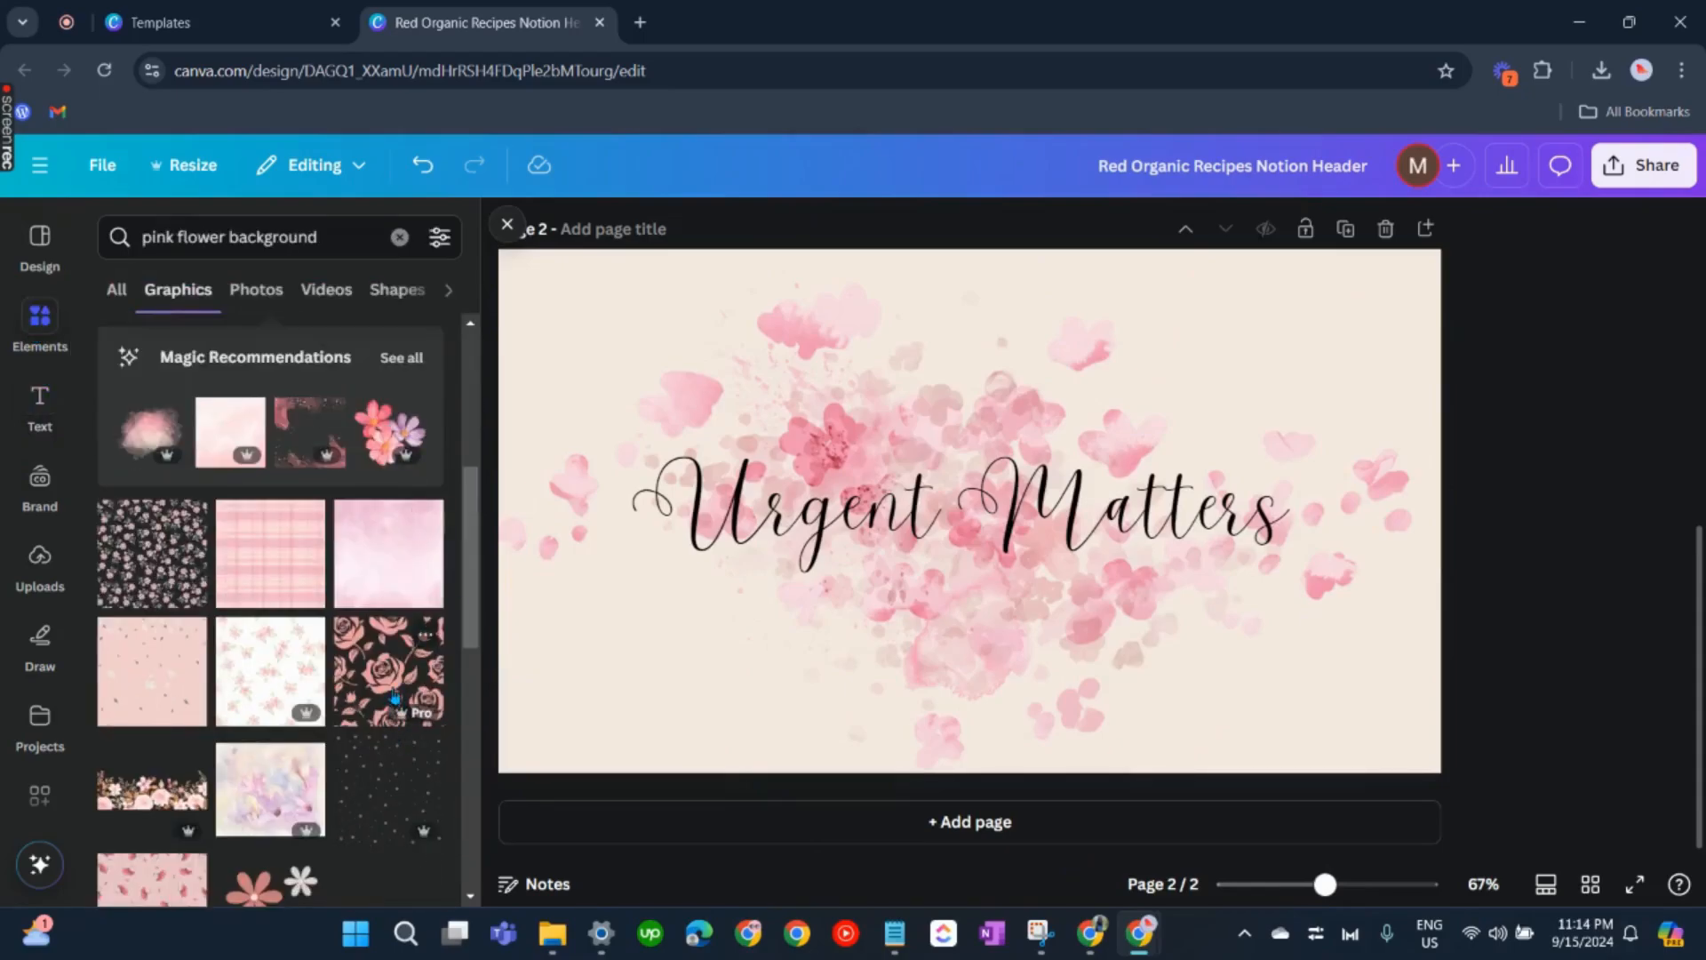
click(270, 553)
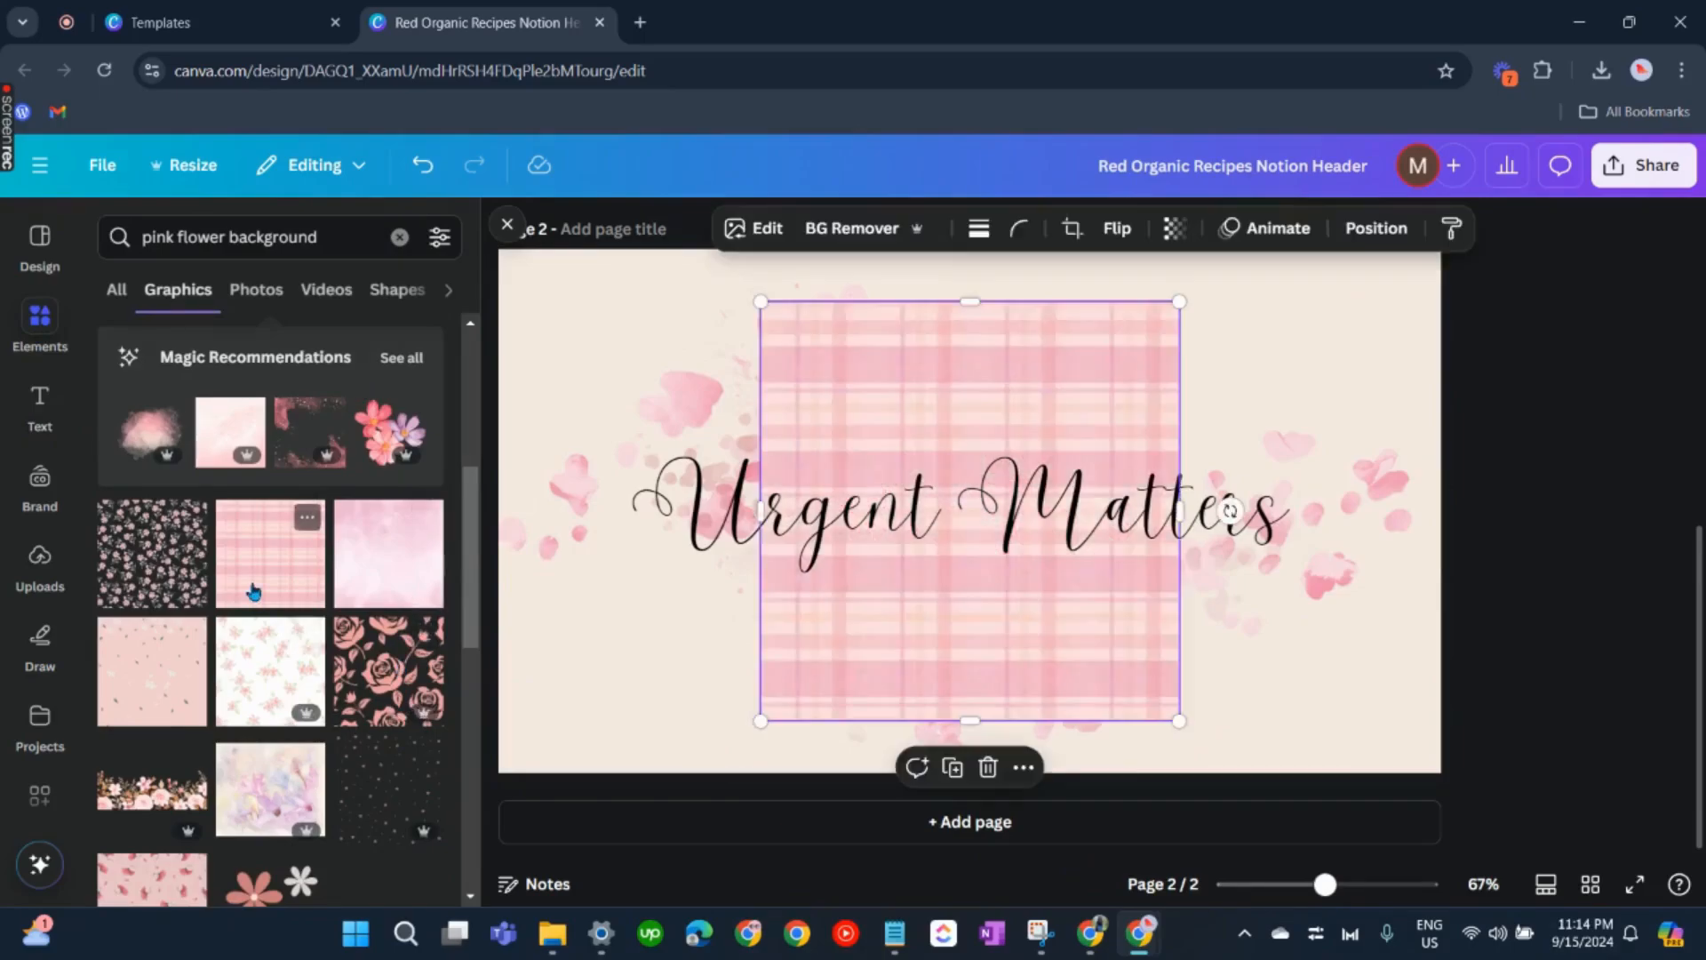
drag(1105, 370, 905, 359)
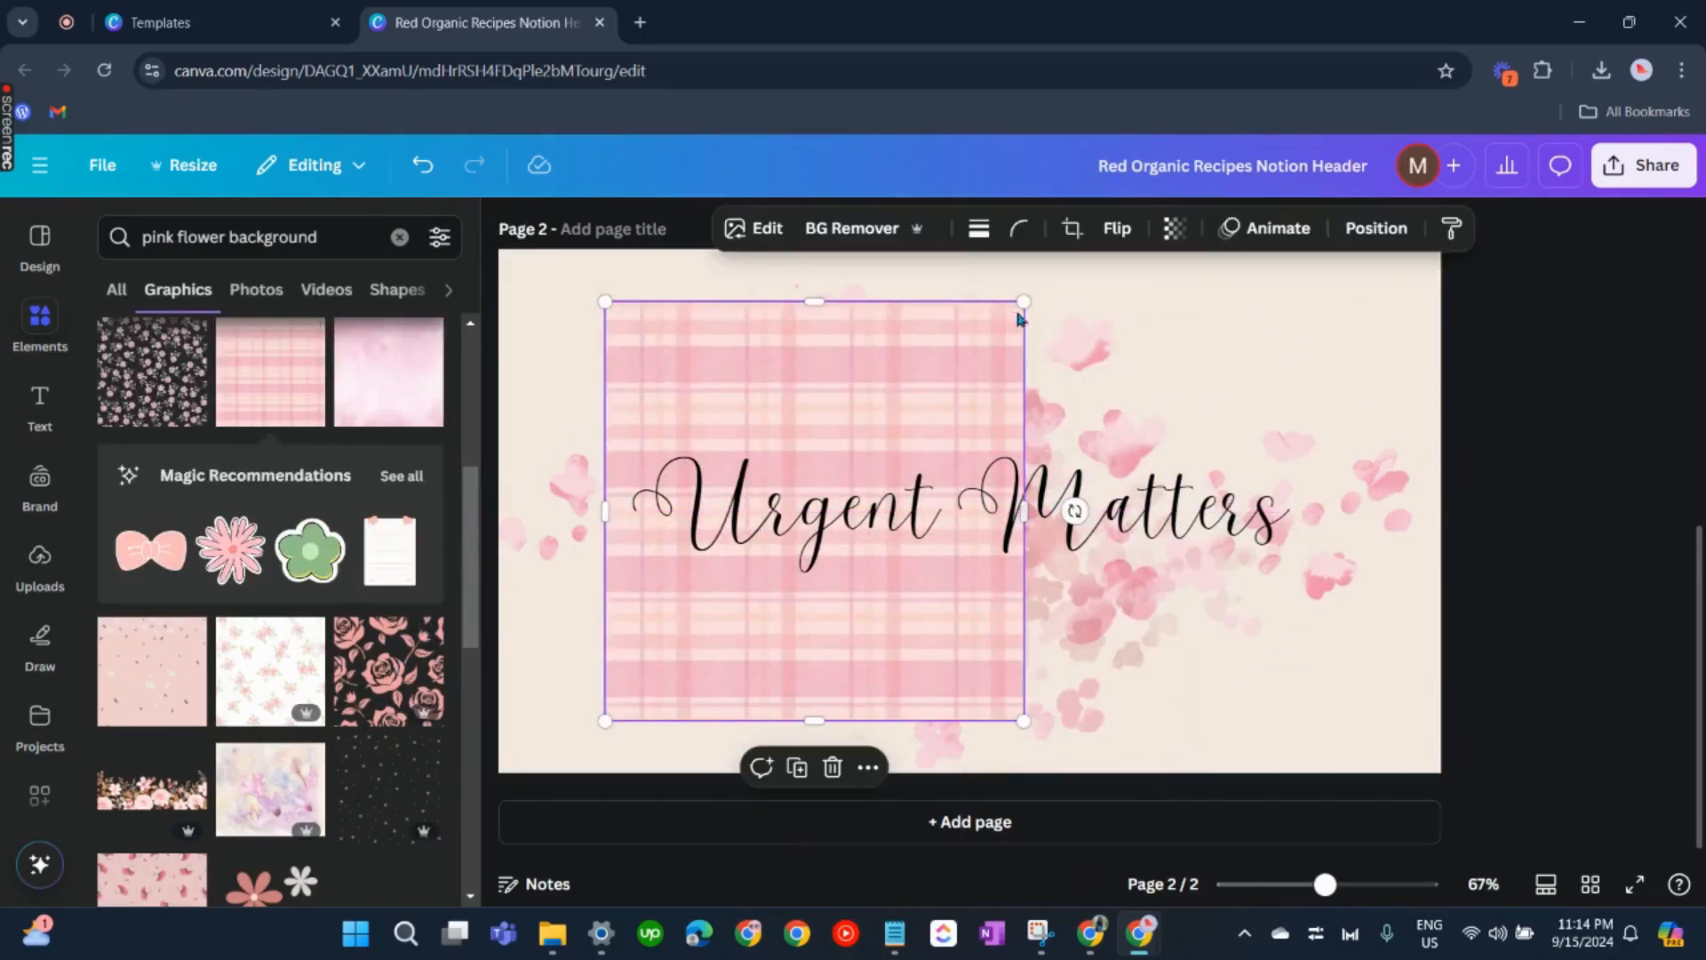
Step: Reshape the plaid graphic into a low, wide band that spans the full "Urgent Matters" text behind it
drag(824, 302, 811, 447)
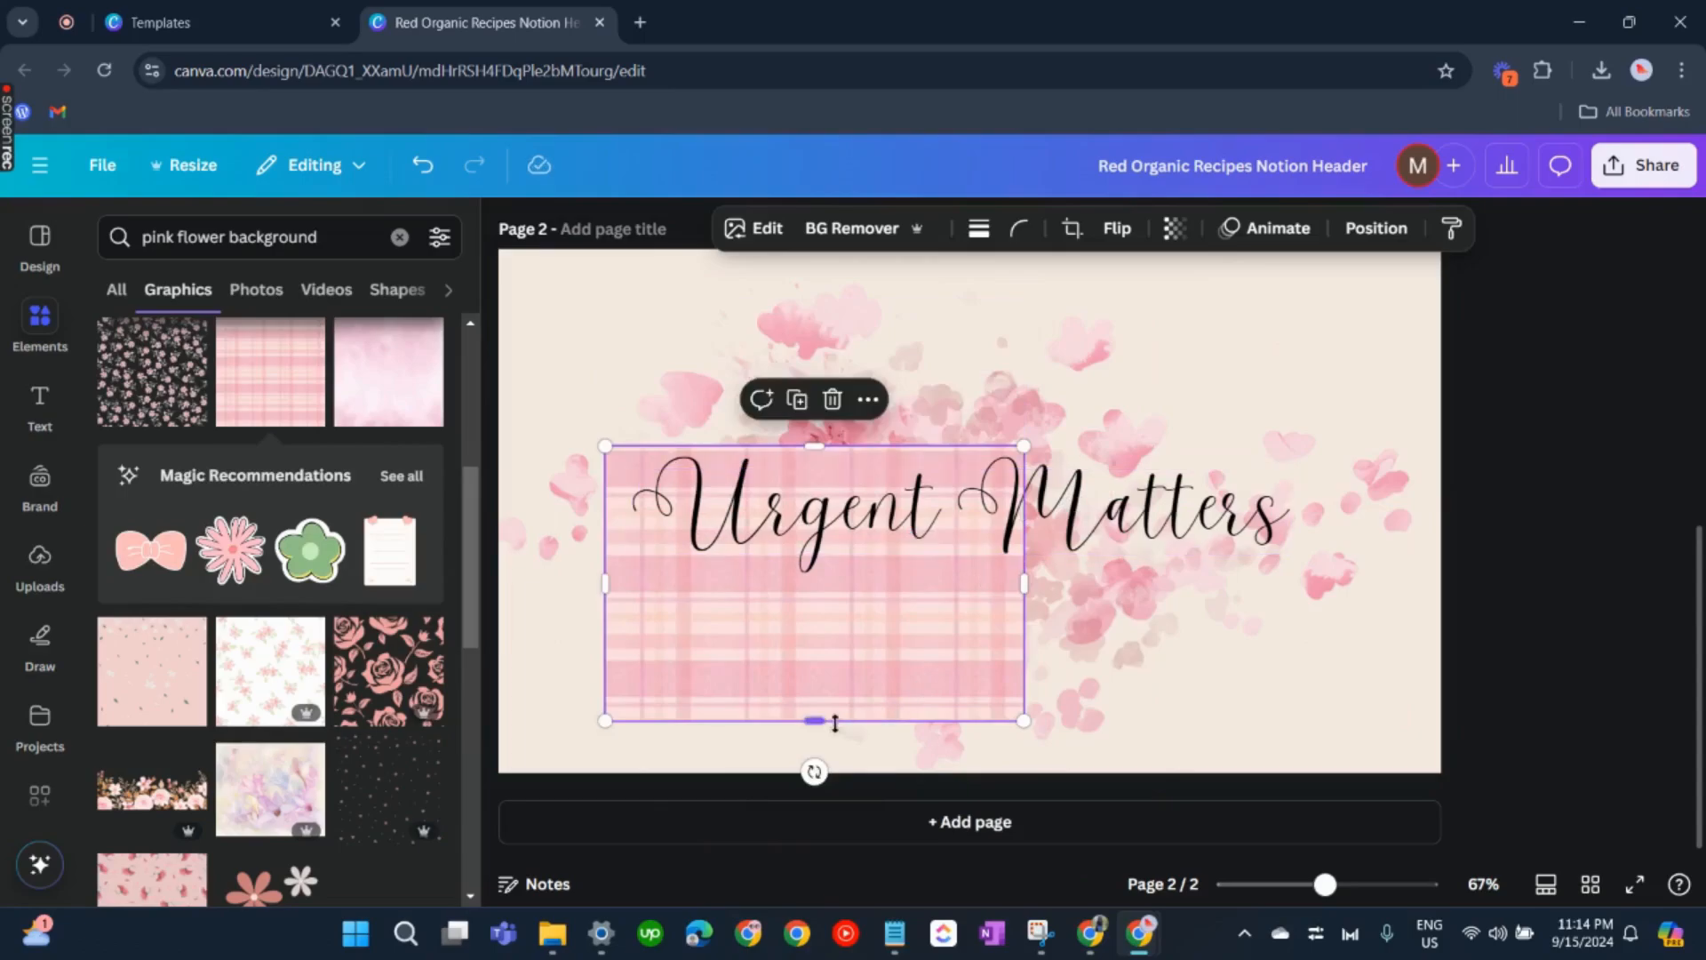
drag(813, 719, 803, 585)
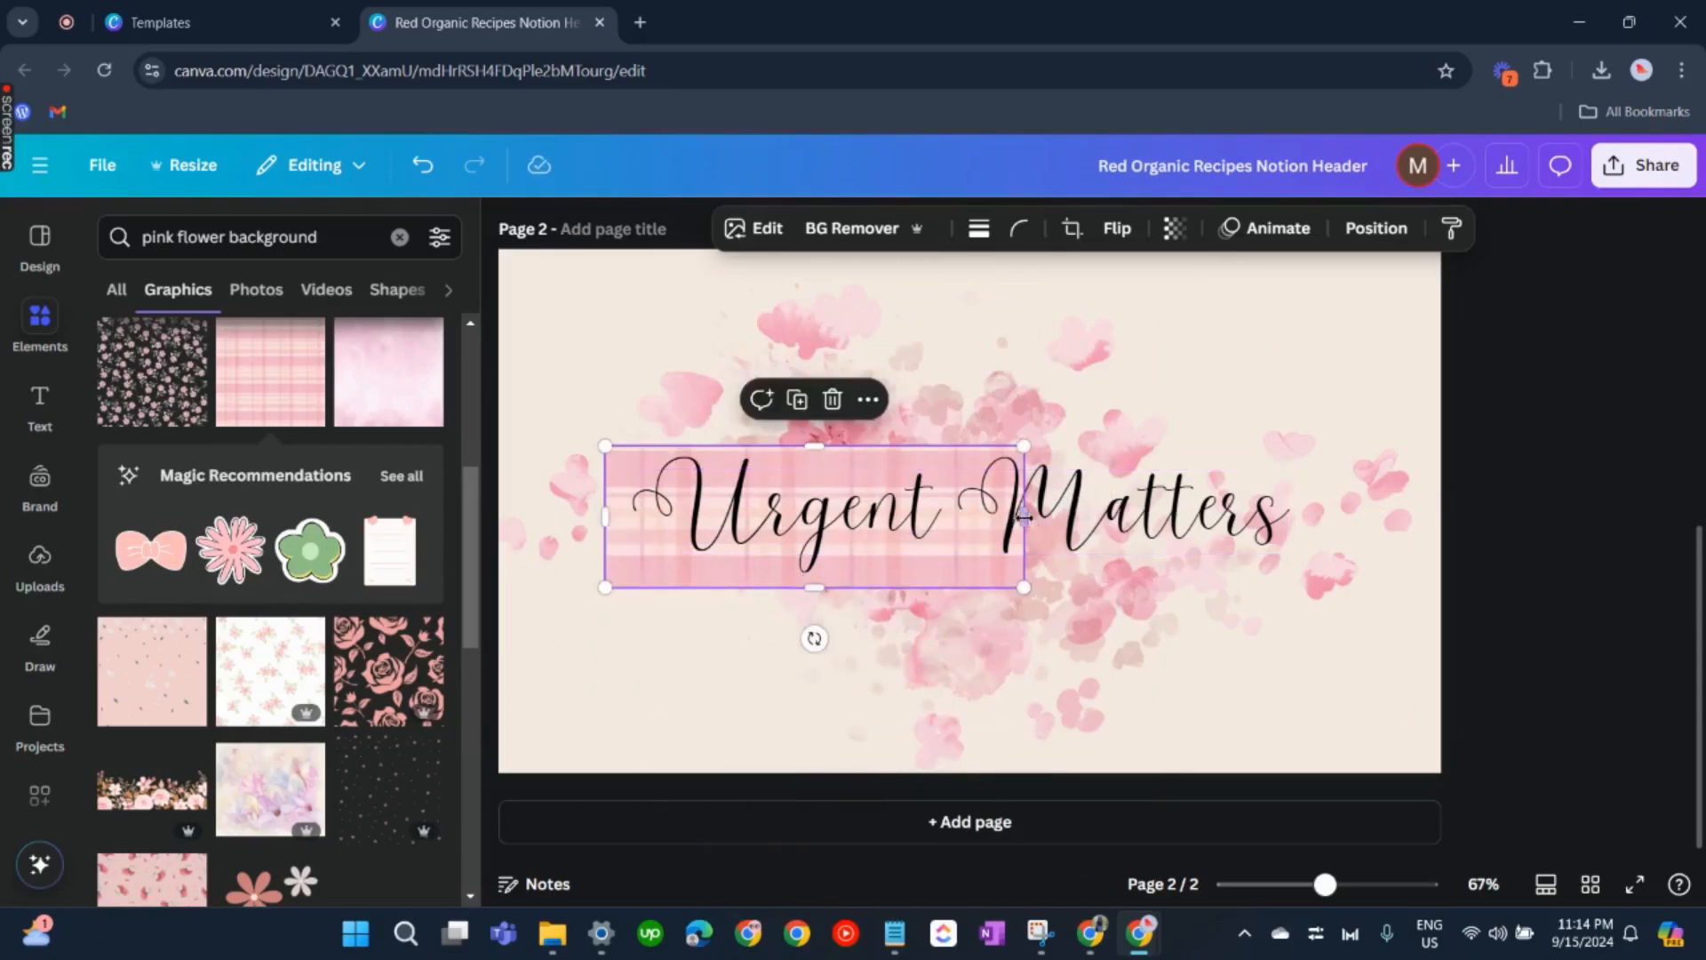
drag(1024, 515, 1313, 514)
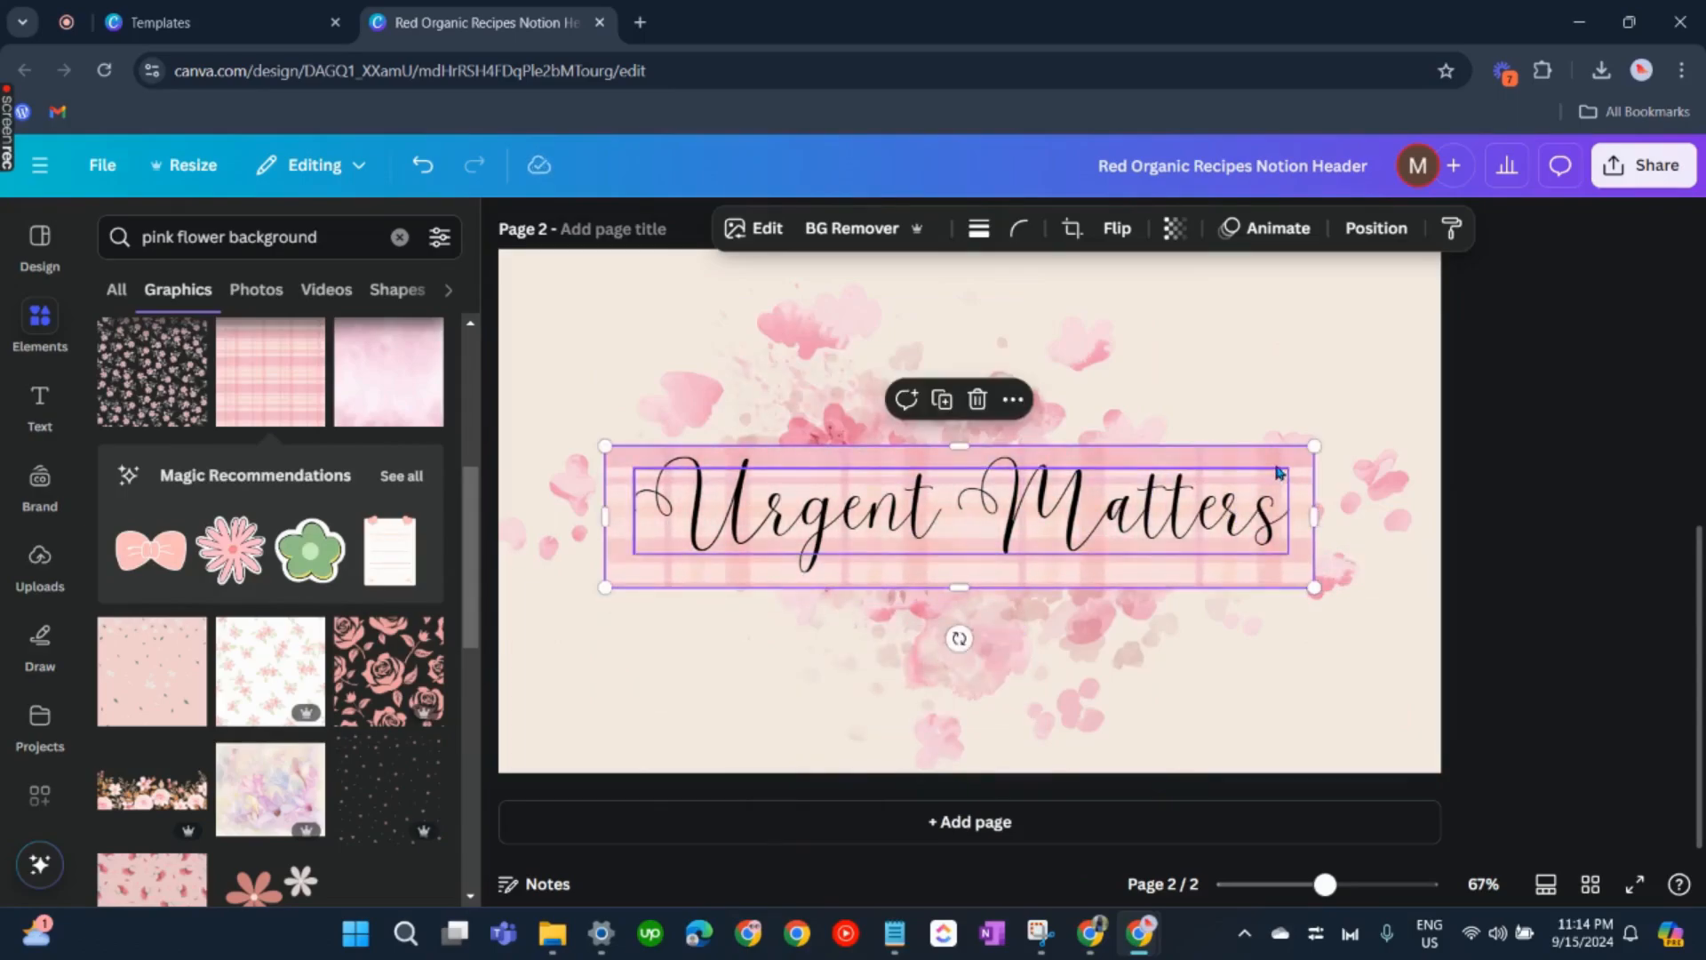
click(1276, 469)
click(1596, 614)
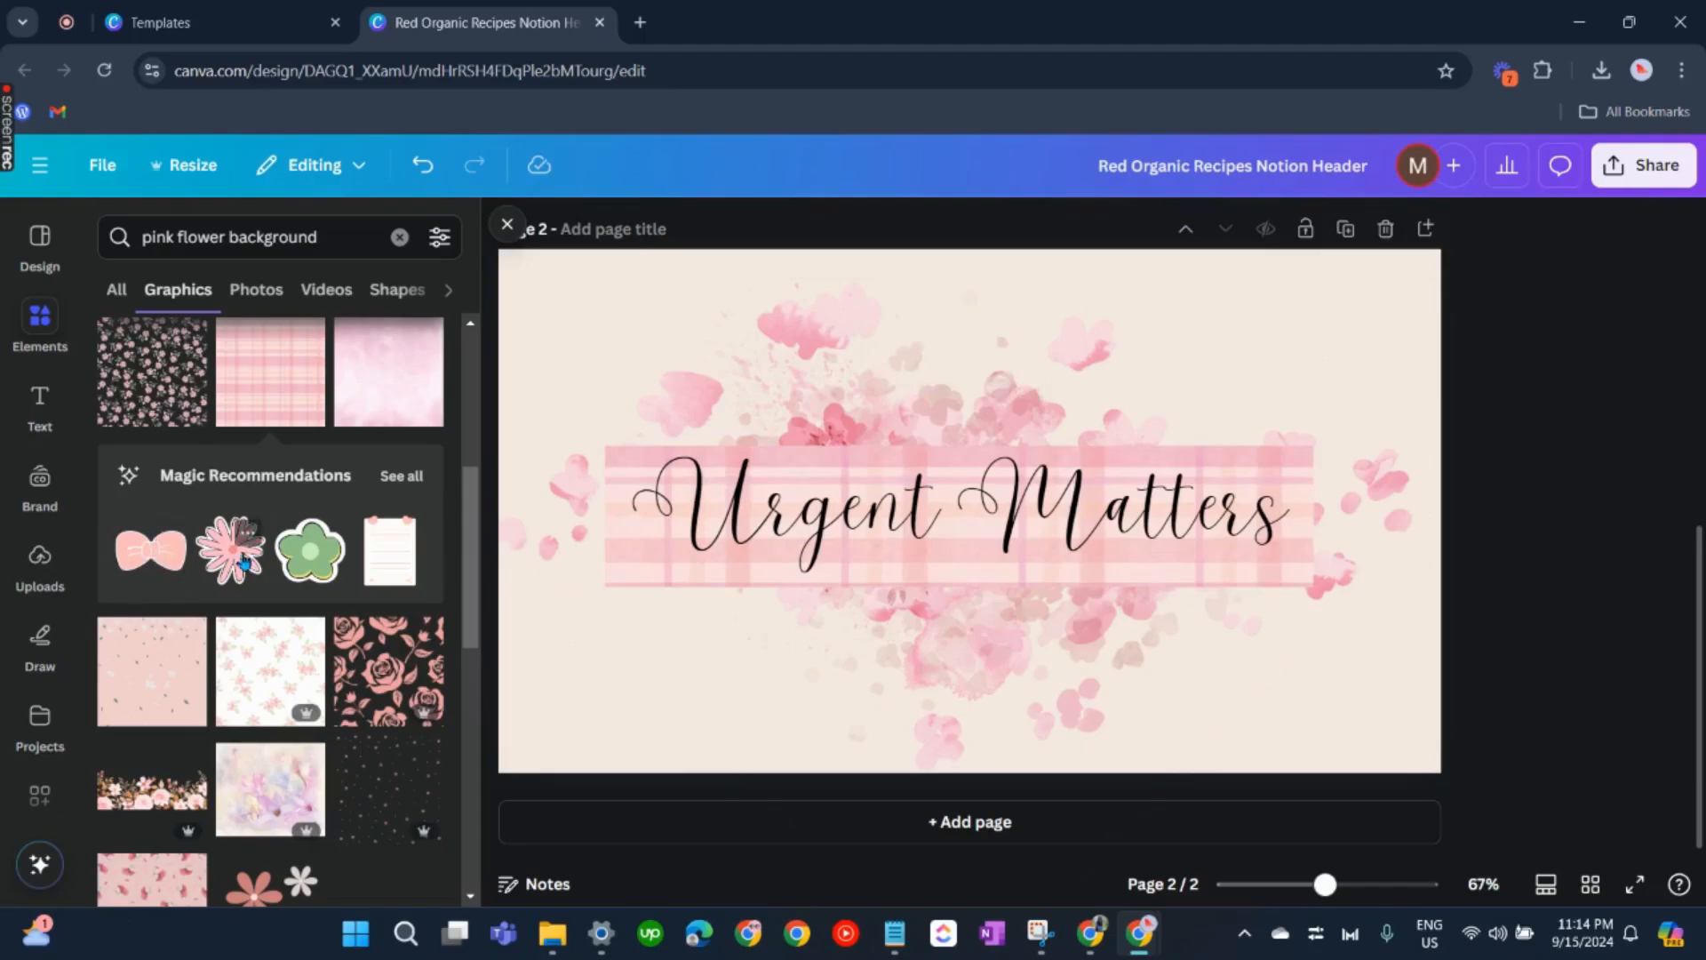
Step: Add the recommended pink bow graphic, shrink it and place it in the page's upper-right corner, partly past the edge
click(172, 565)
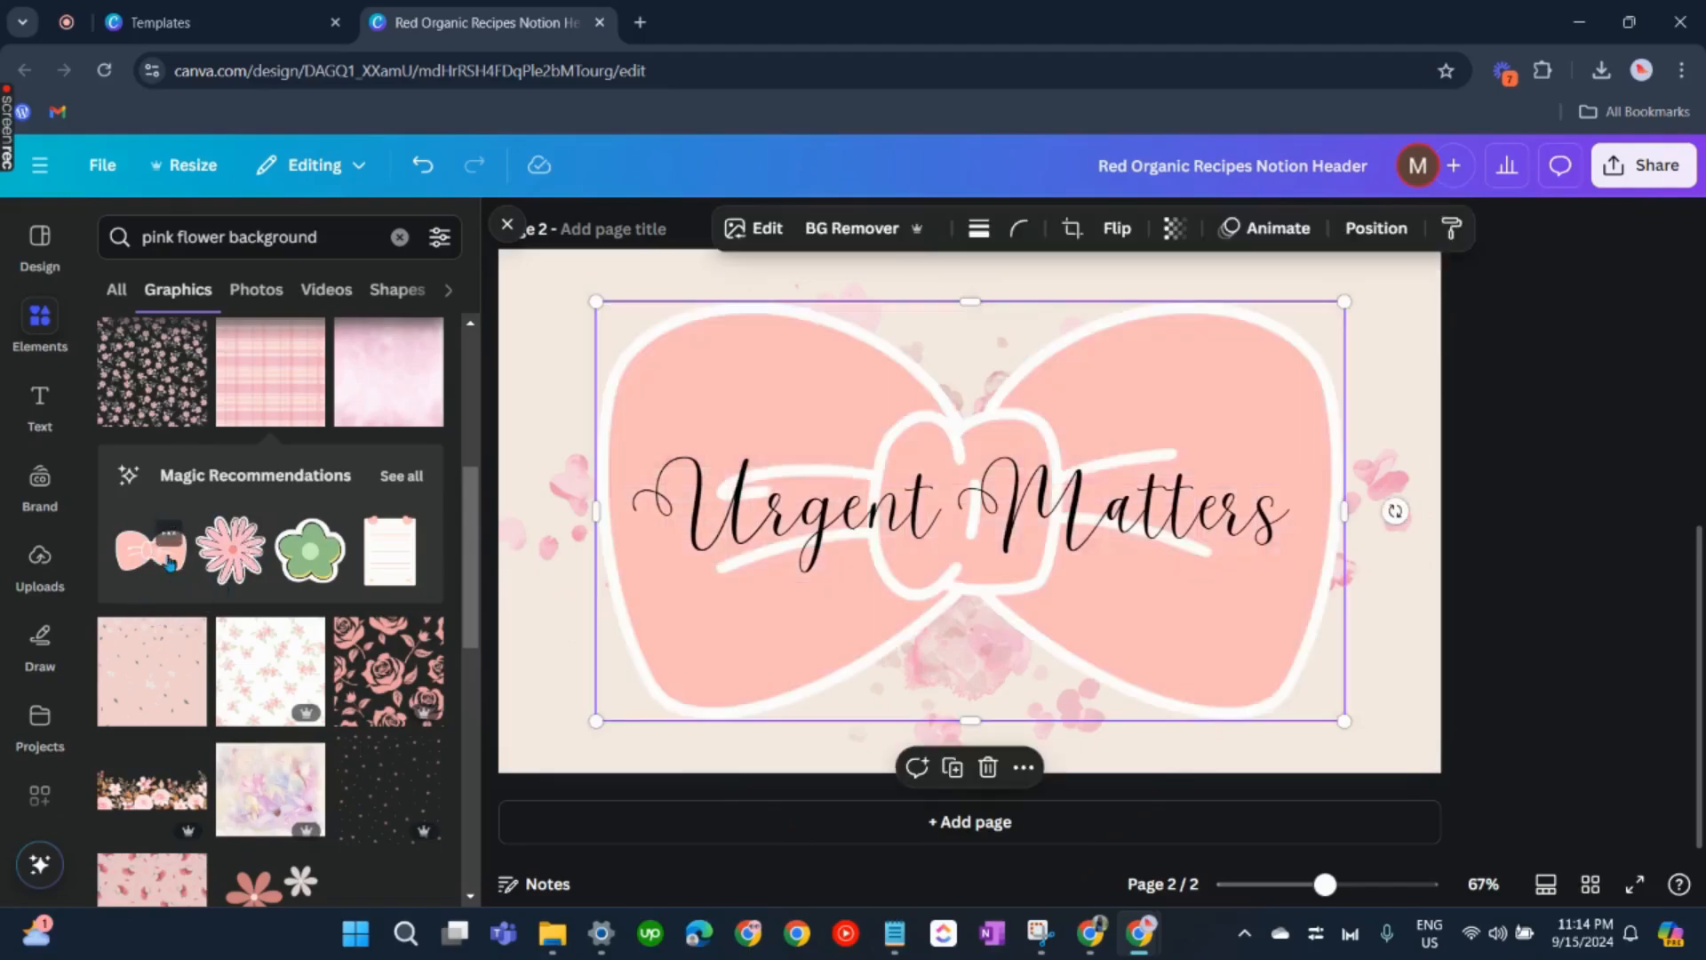
drag(1340, 296, 798, 578)
drag(786, 668, 1319, 425)
drag(1358, 481, 1458, 443)
click(1507, 485)
scroll(887, 644, down, 1)
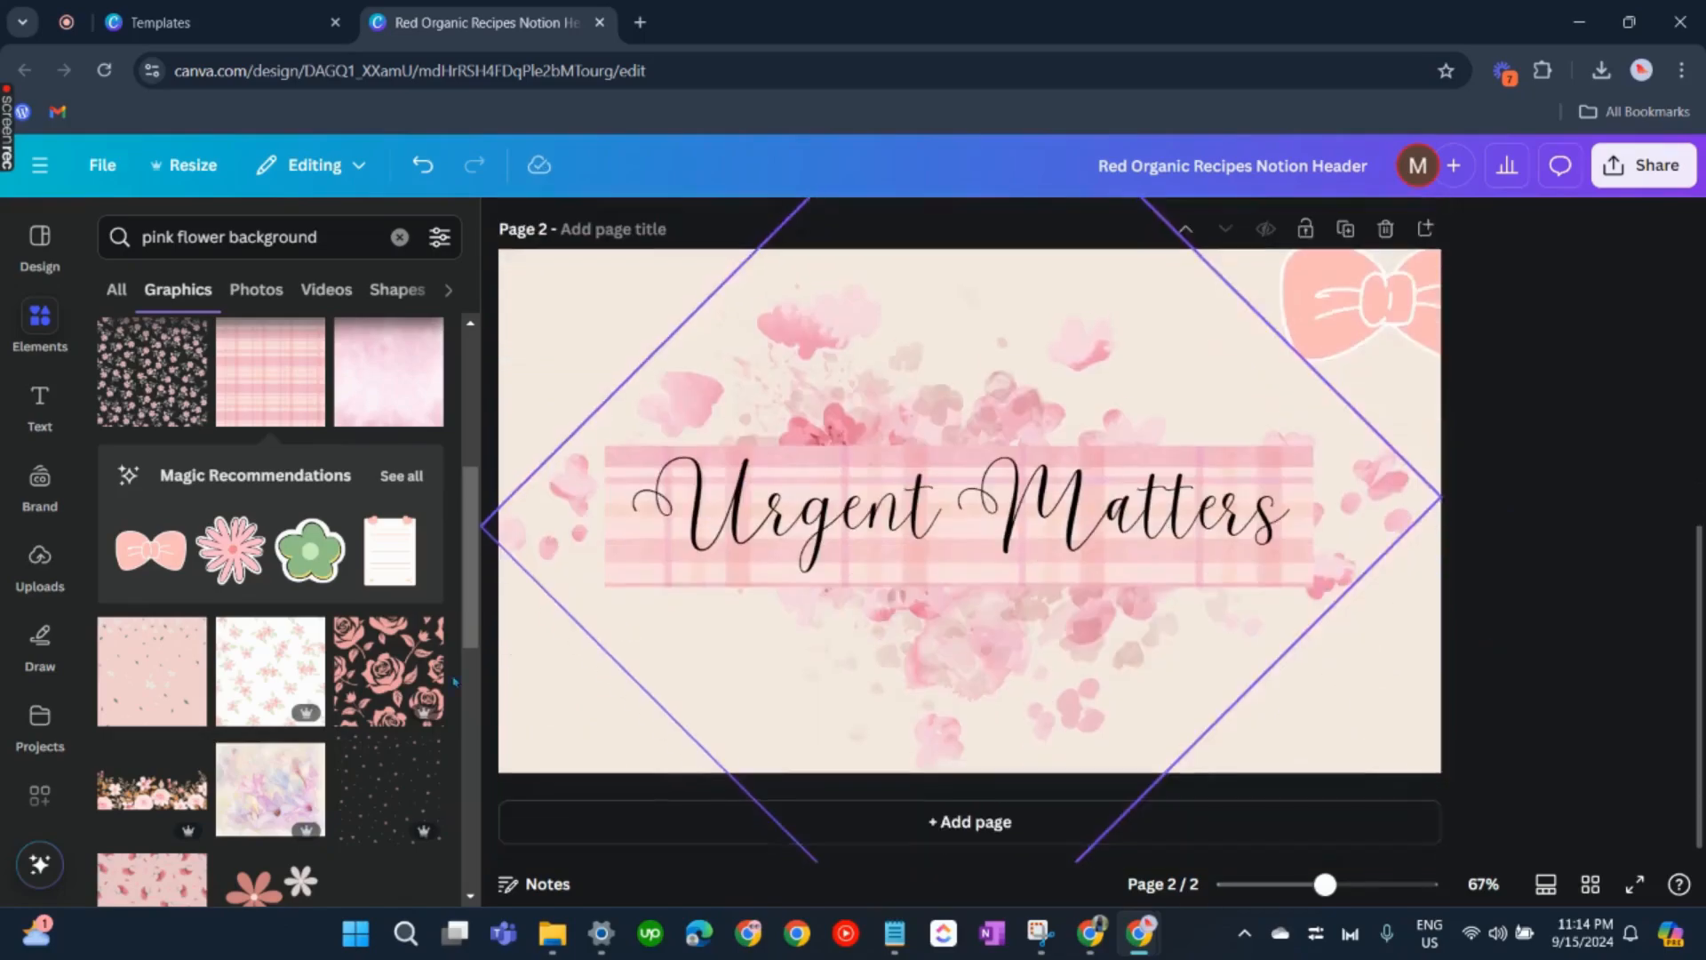
Step: Browse the full set of Magic Recommendations and add the umbrella graphic decorated with bows
click(410, 476)
scroll(330, 486, down, 4)
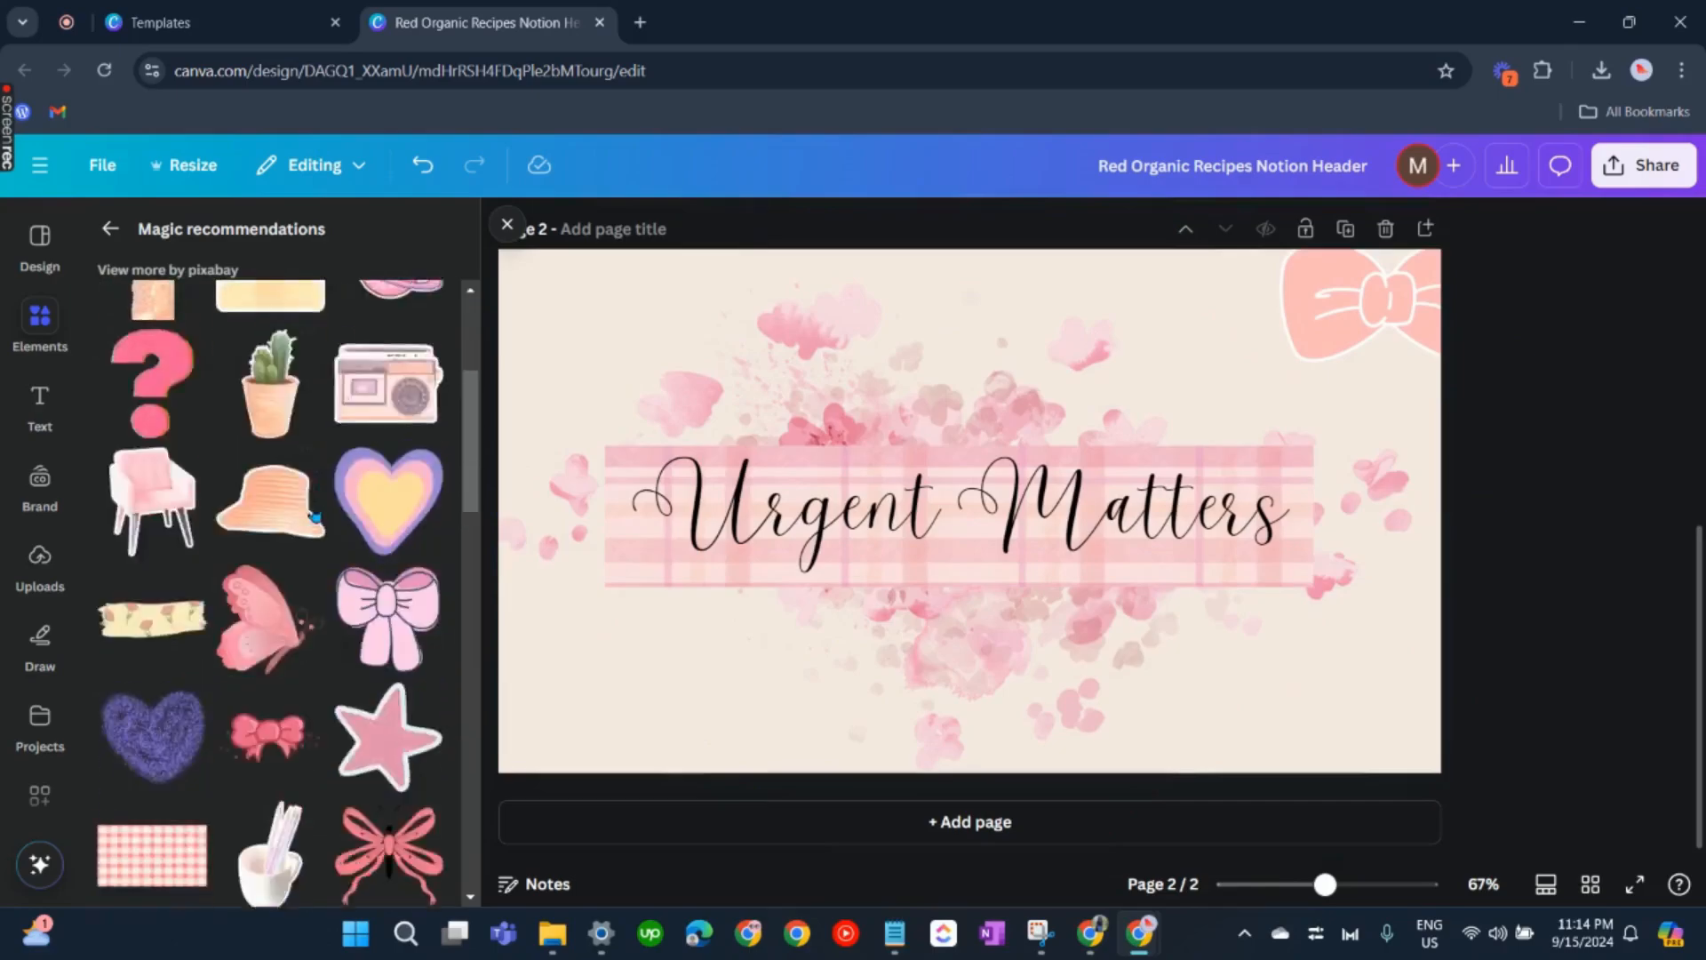
scroll(330, 486, down, 3)
scroll(342, 565, up, 5)
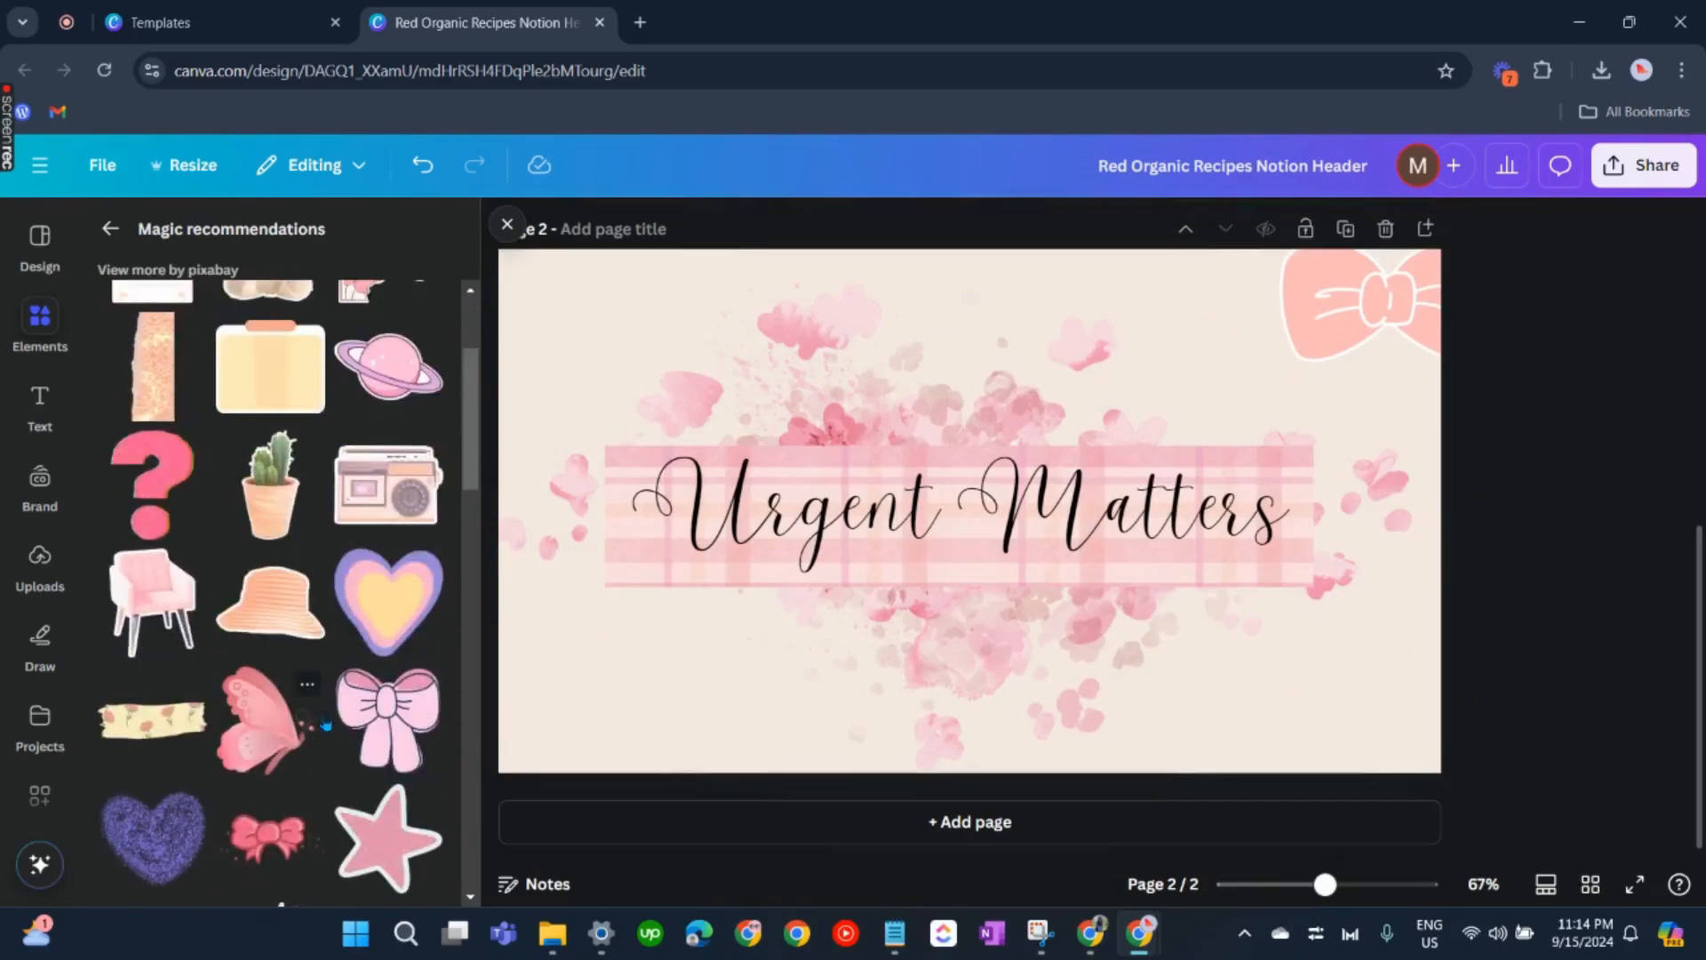
scroll(326, 724, down, 7)
scroll(302, 786, up, 3)
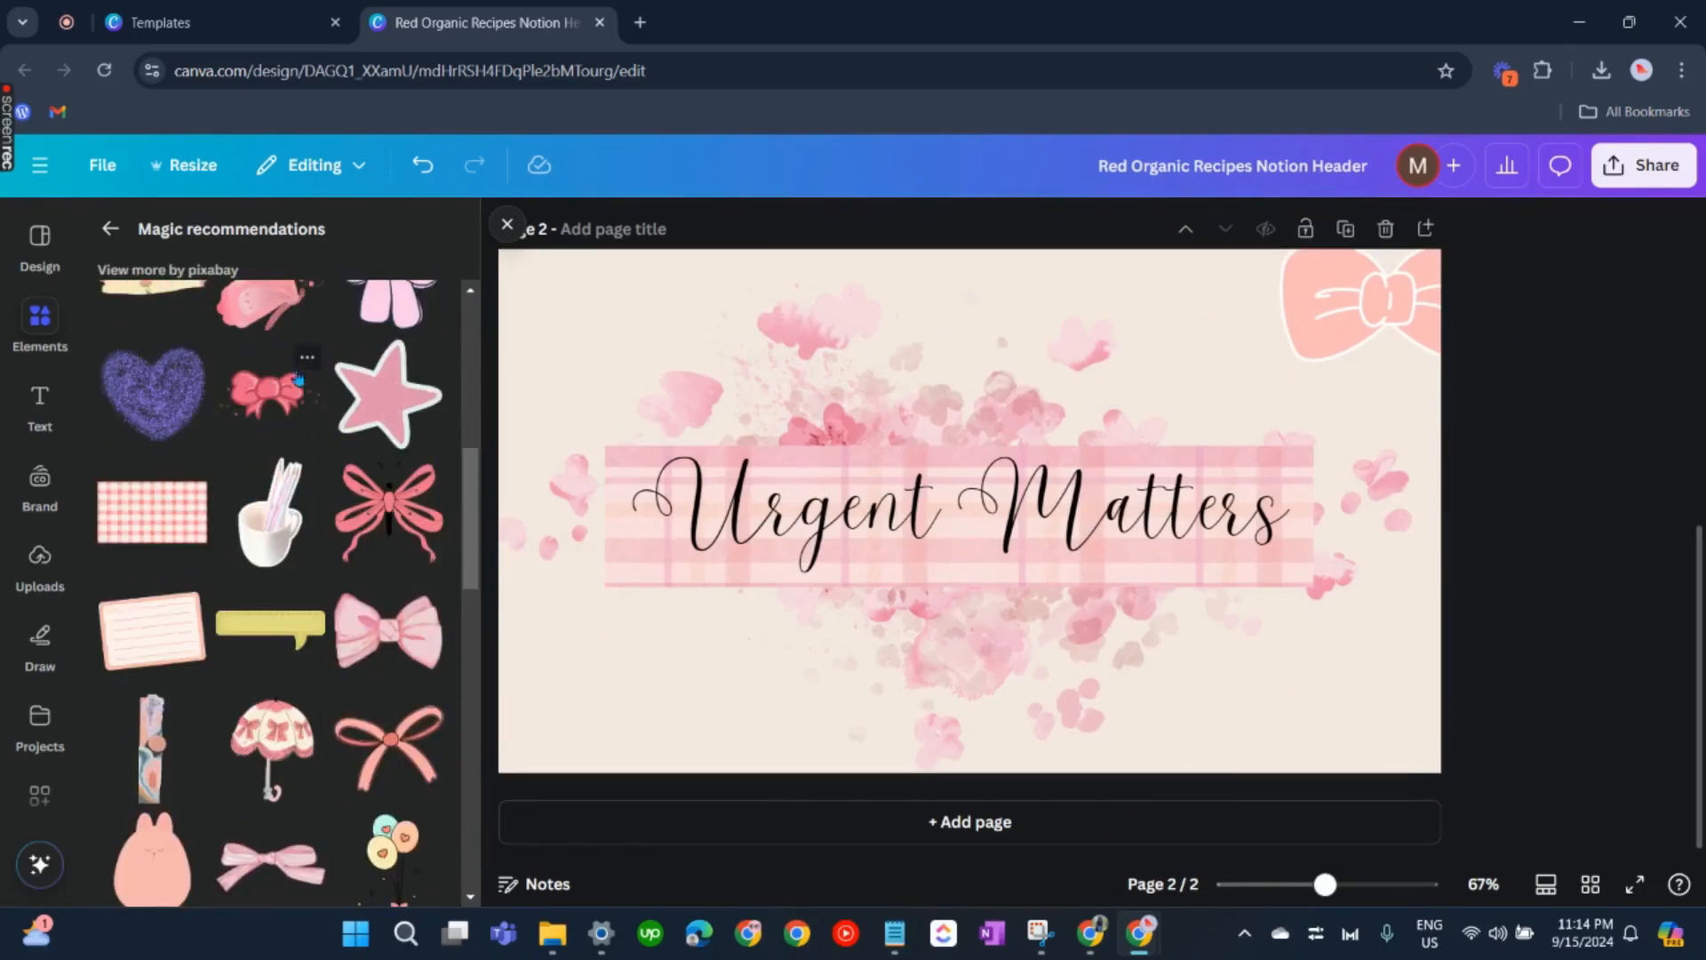
scroll(299, 379, down, 3)
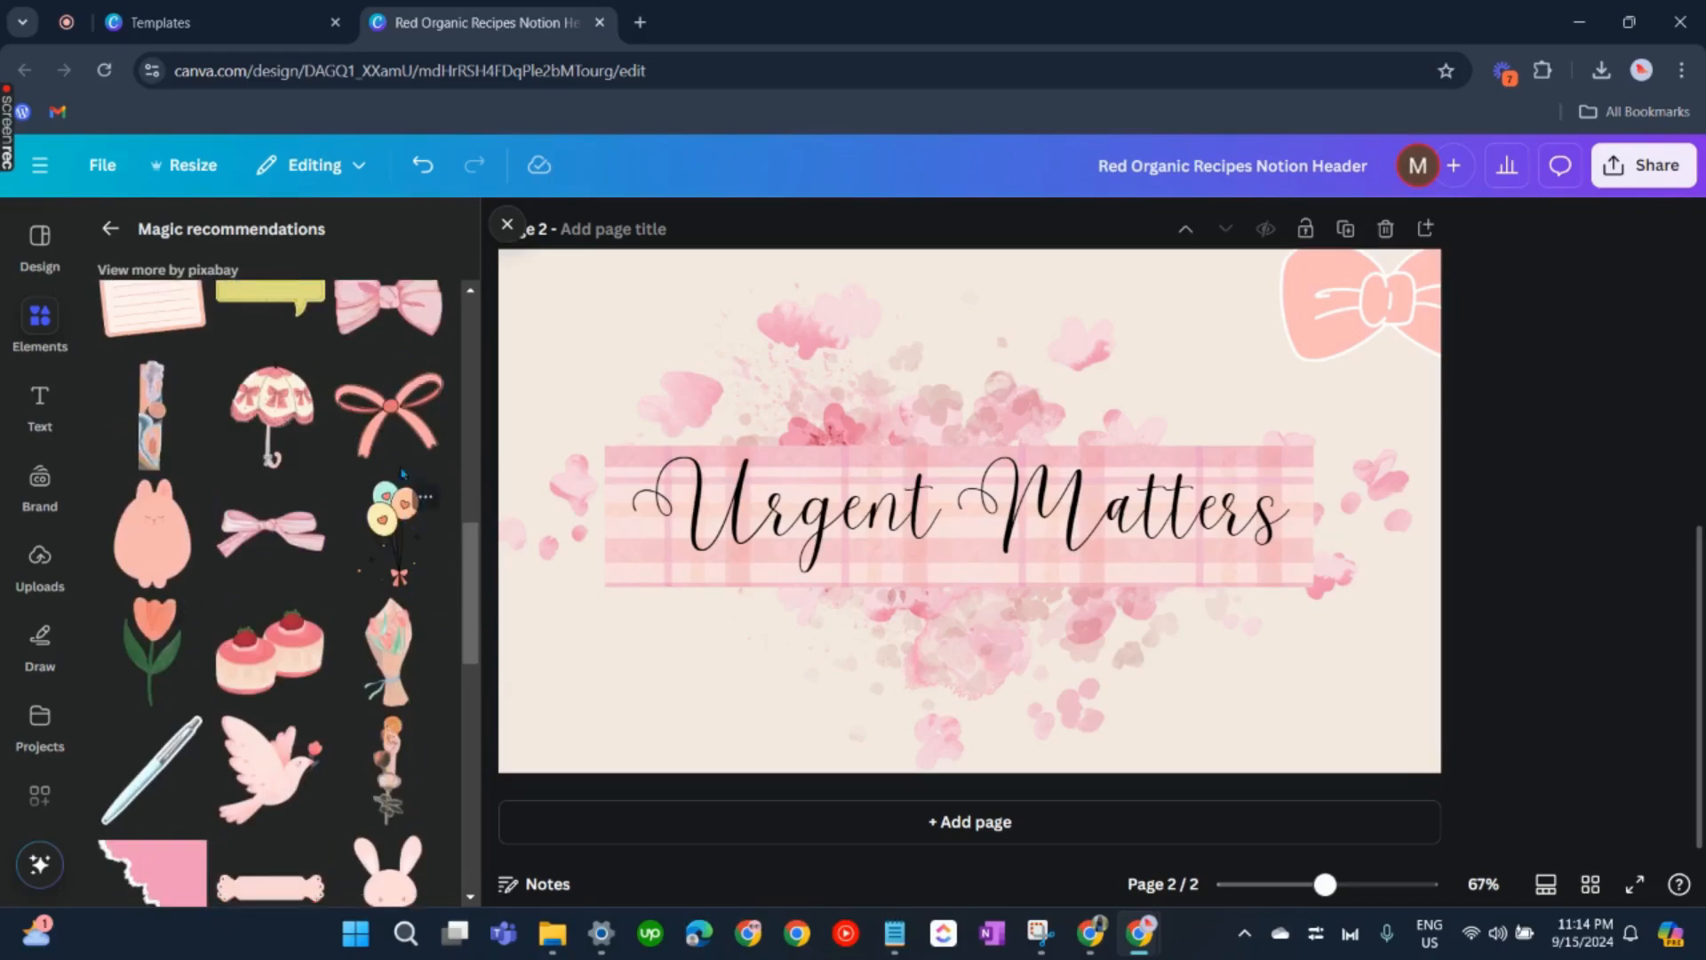
click(276, 417)
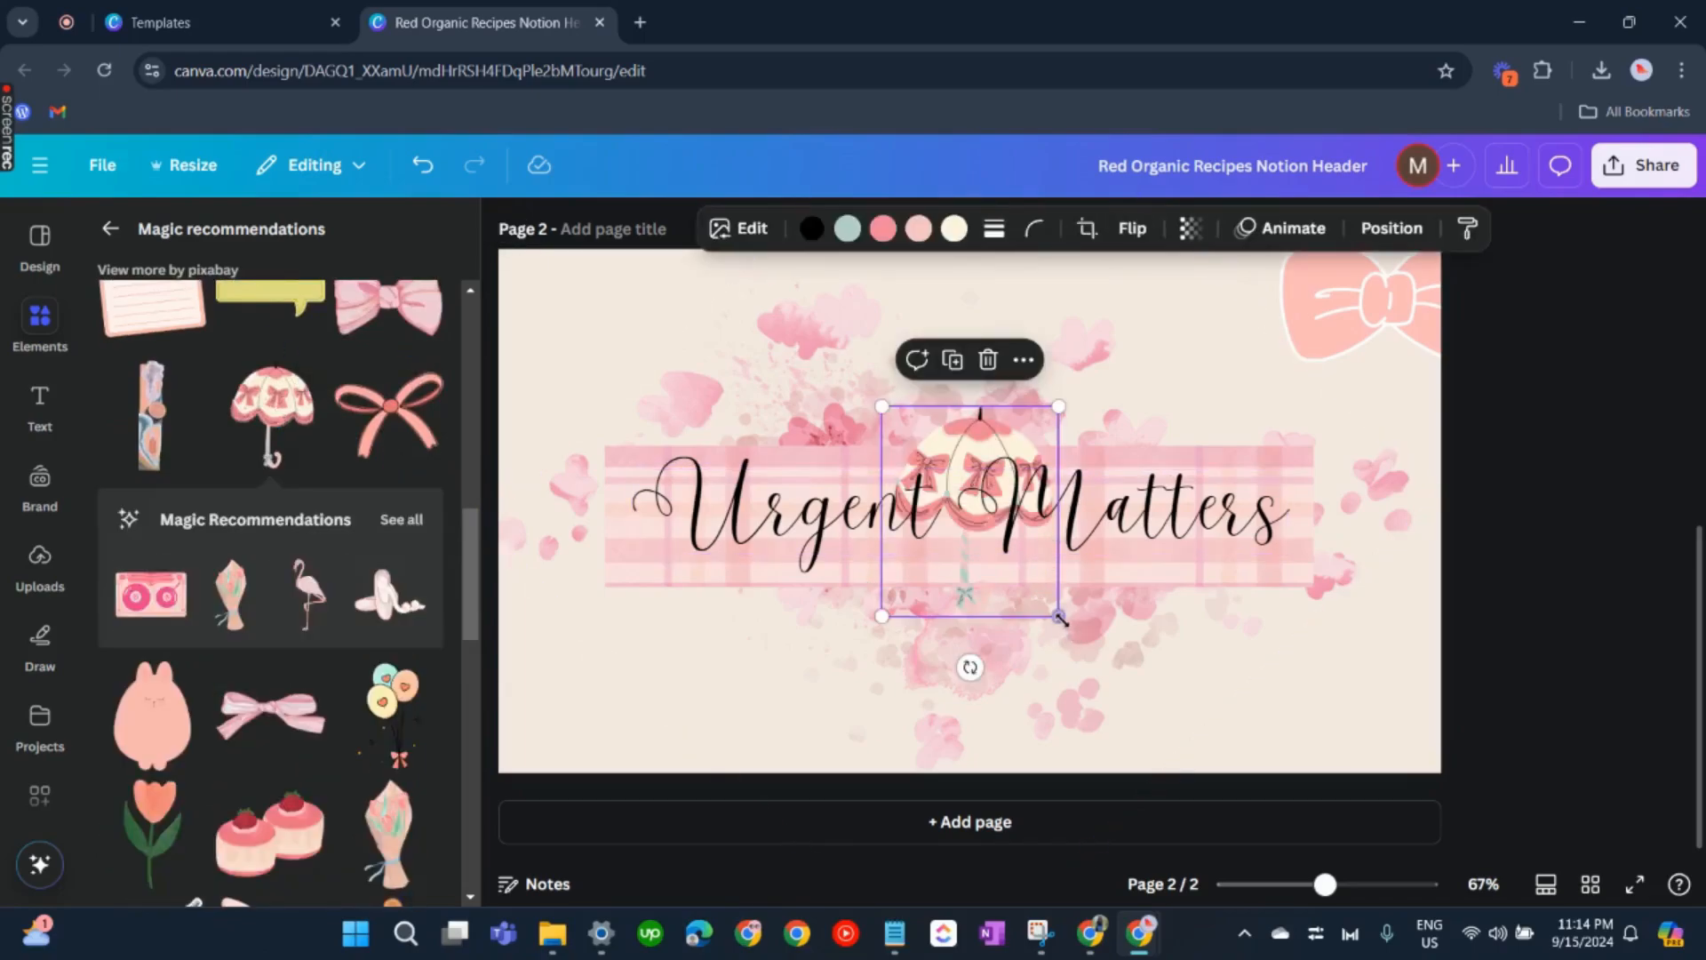
Step: Enlarge the umbrella slightly, move it to the page's upper-left area and tilt it counterclockwise
drag(1059, 609, 1111, 646)
drag(1004, 598, 676, 514)
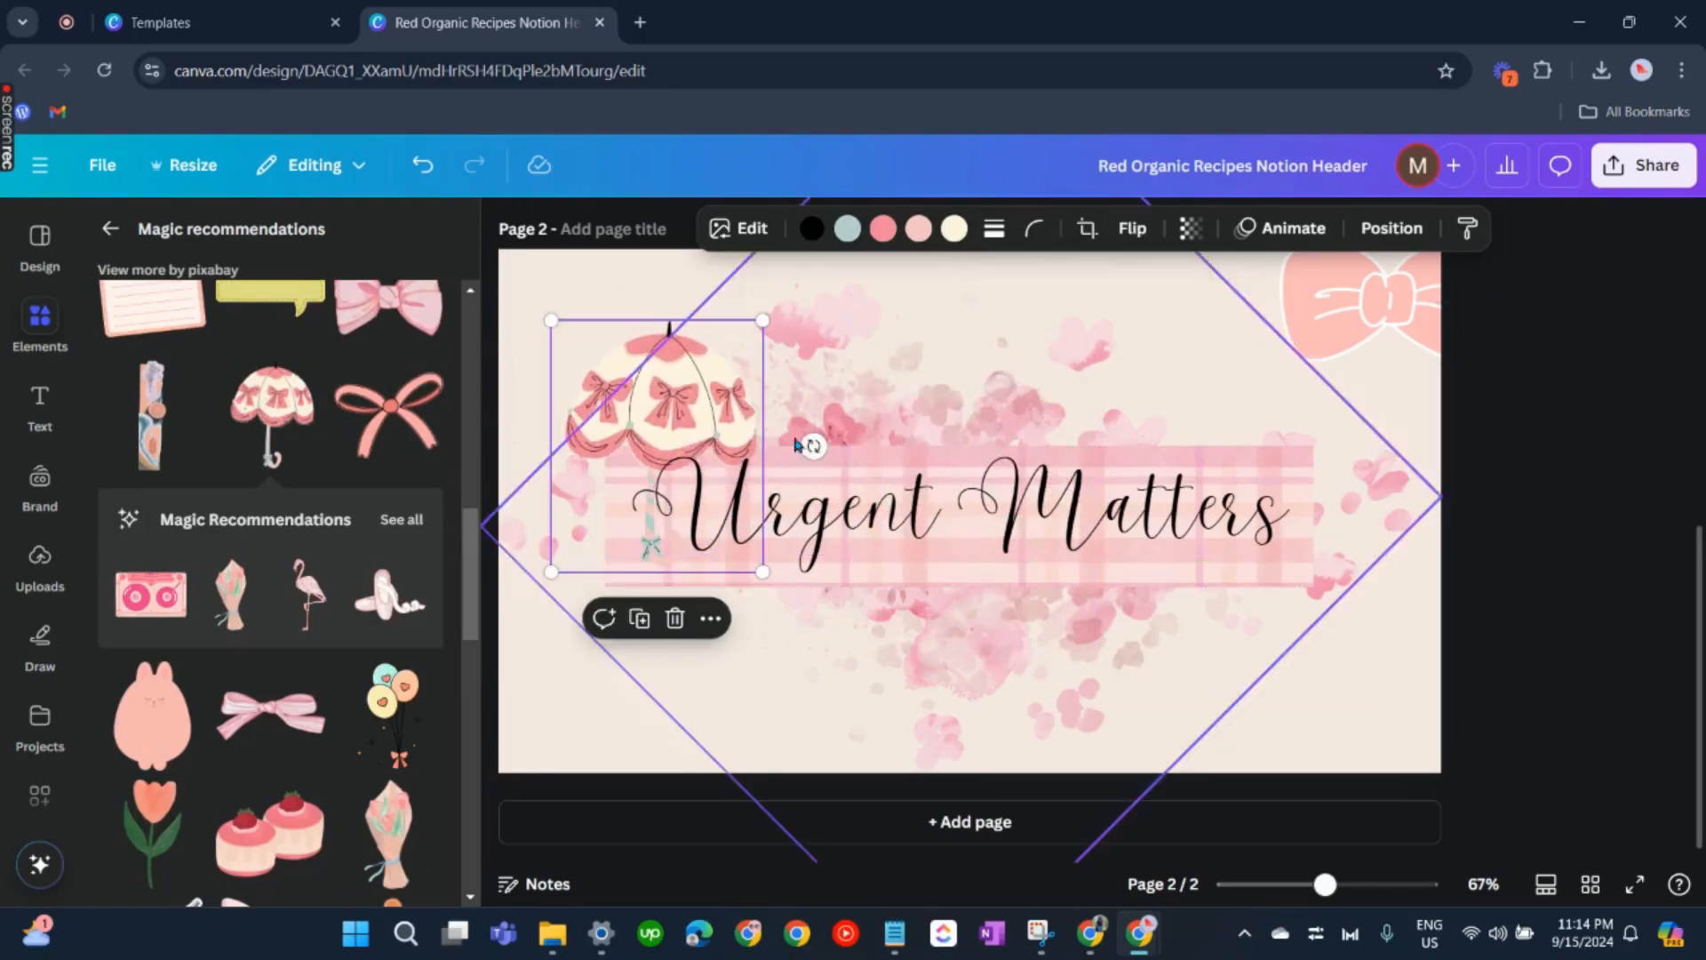
drag(804, 446, 777, 404)
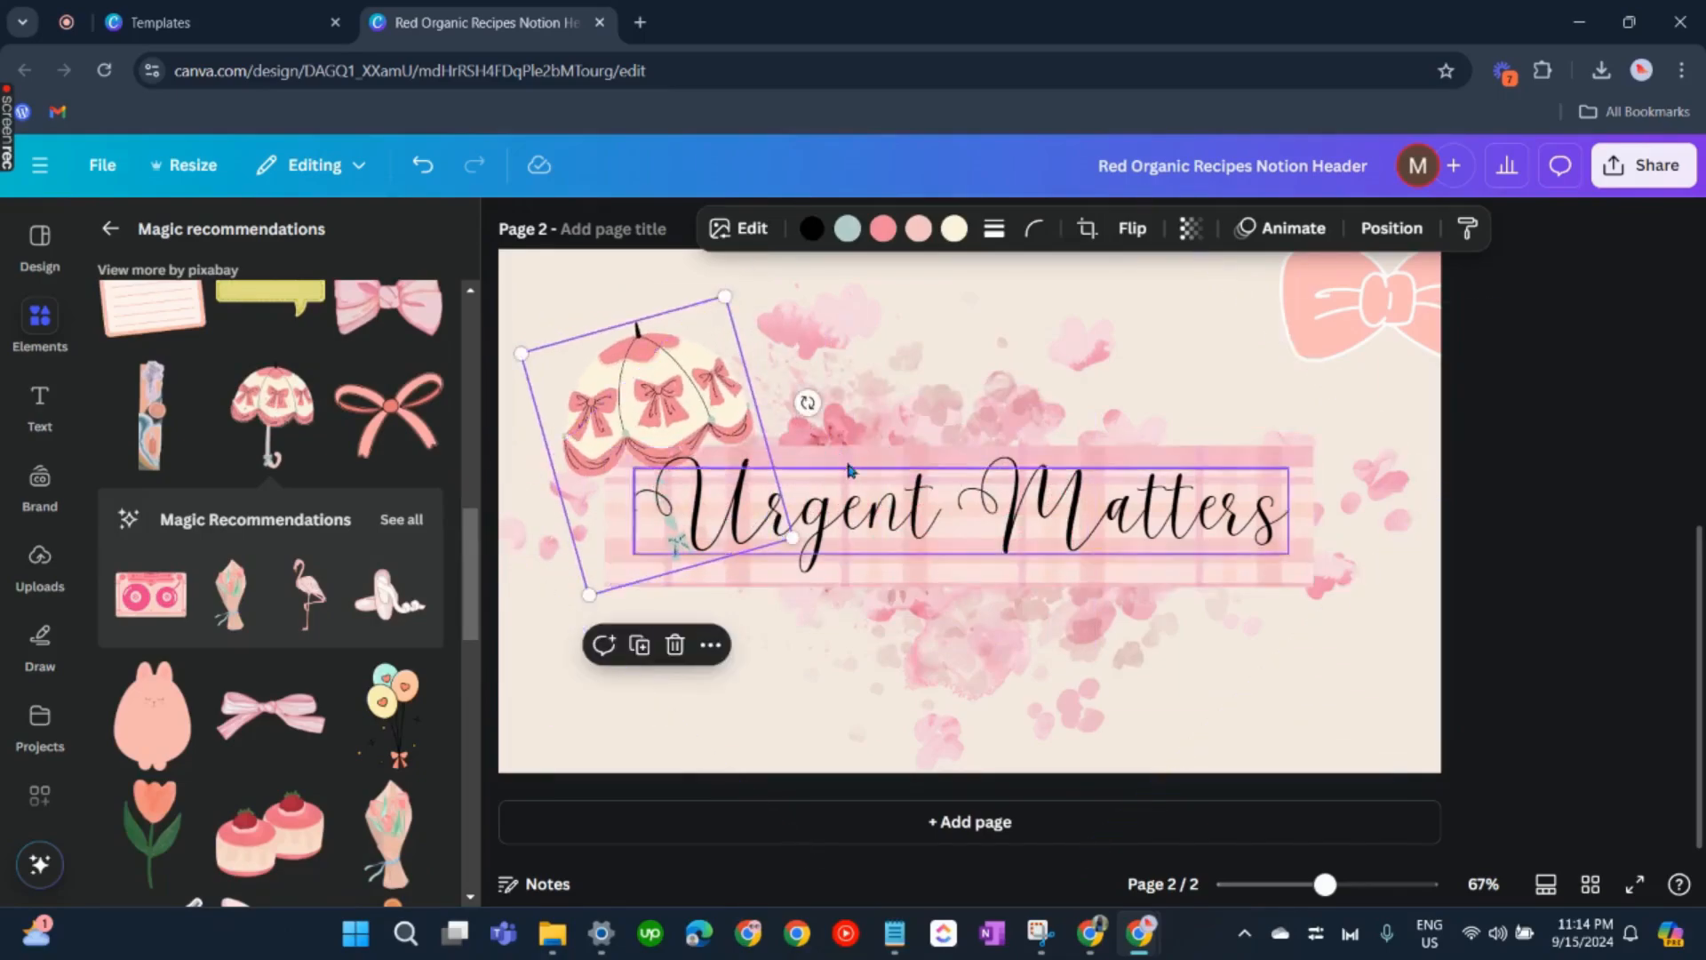
Step: Send the umbrella to the back so it sits behind the plaid band and flowers, and nudge it slightly outward
right_click(620, 407)
mouse_move(750, 518)
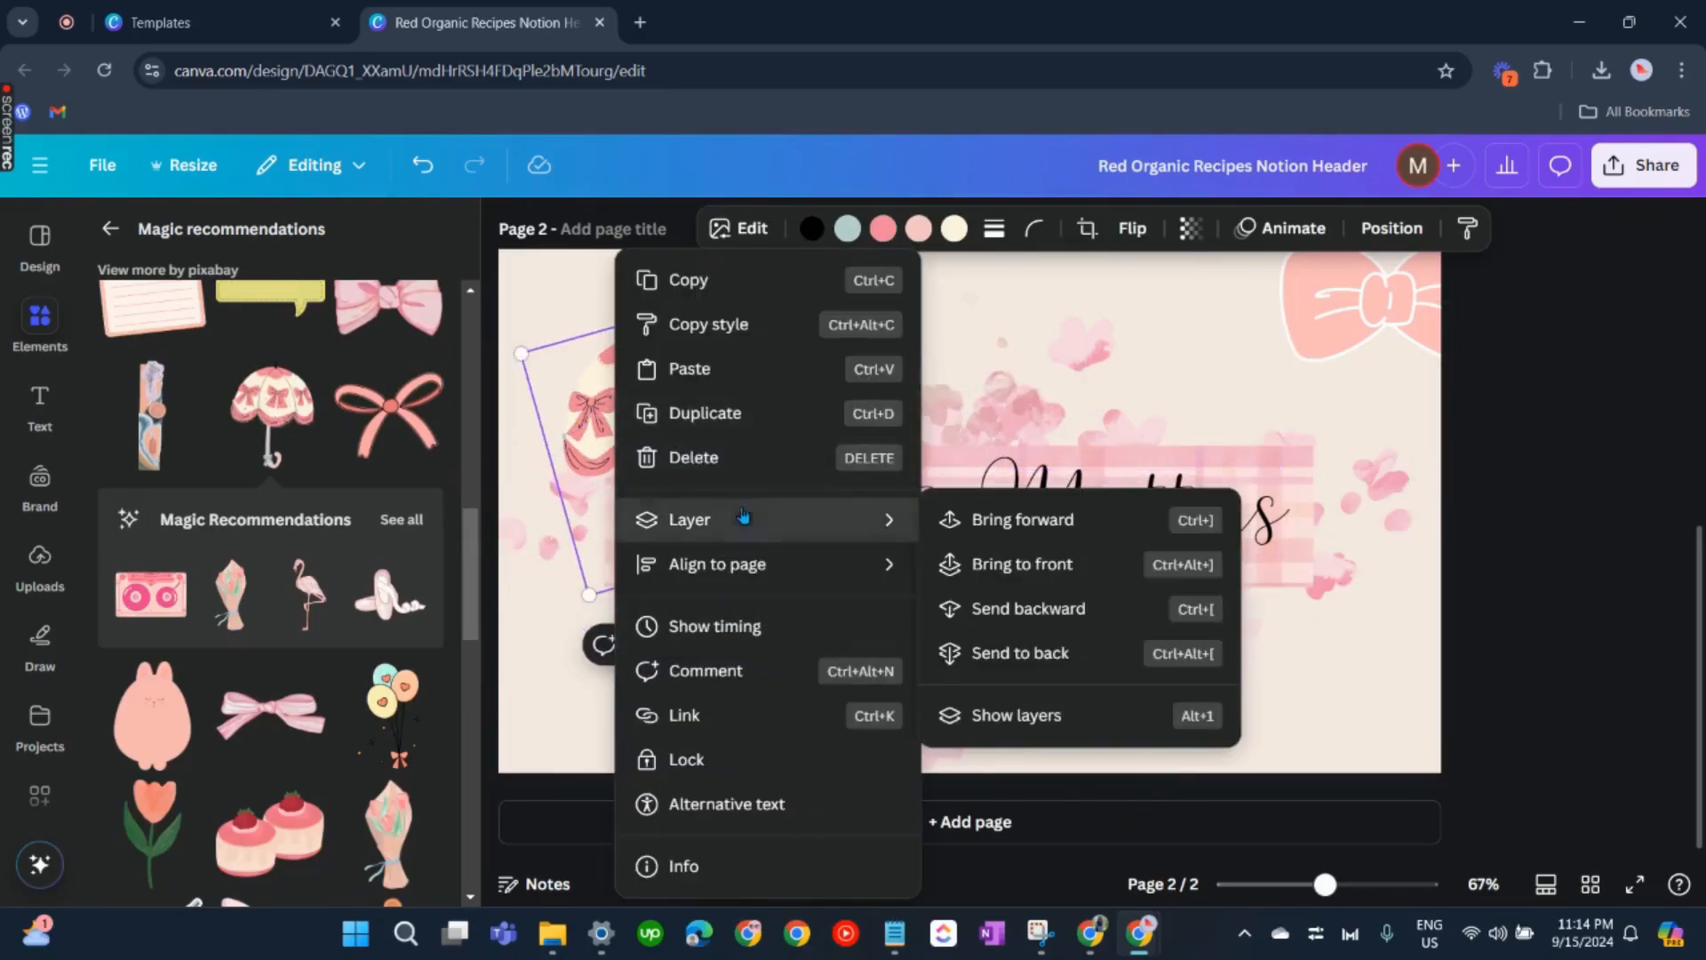
click(1060, 653)
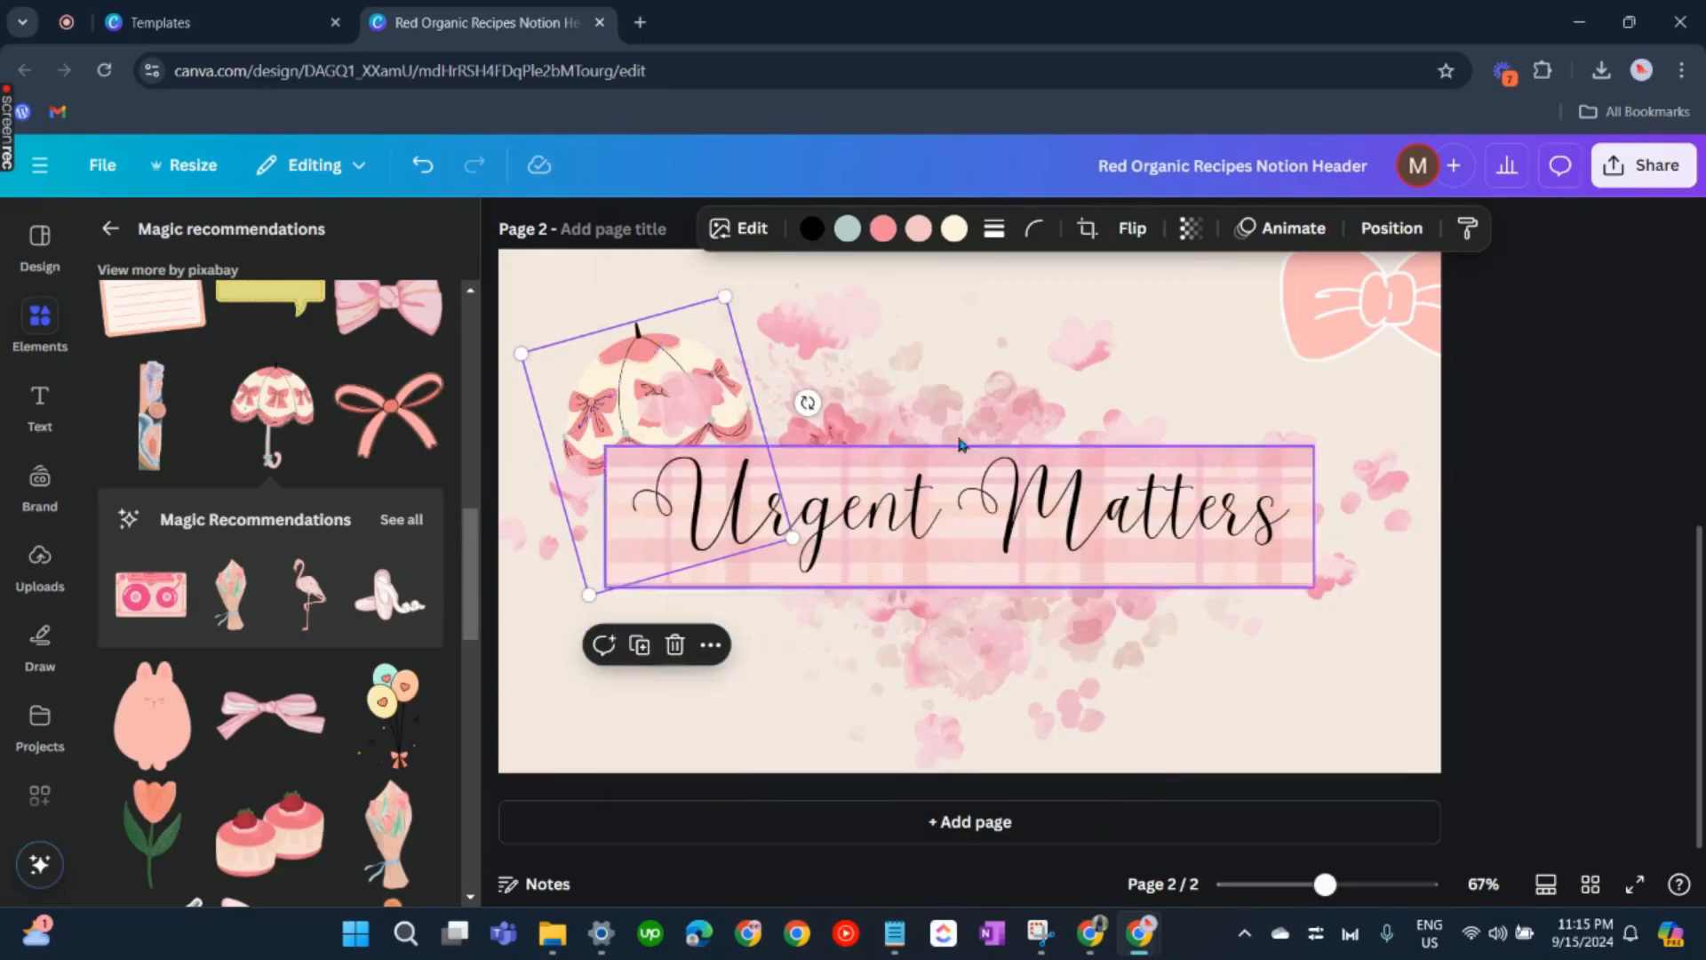
click(799, 370)
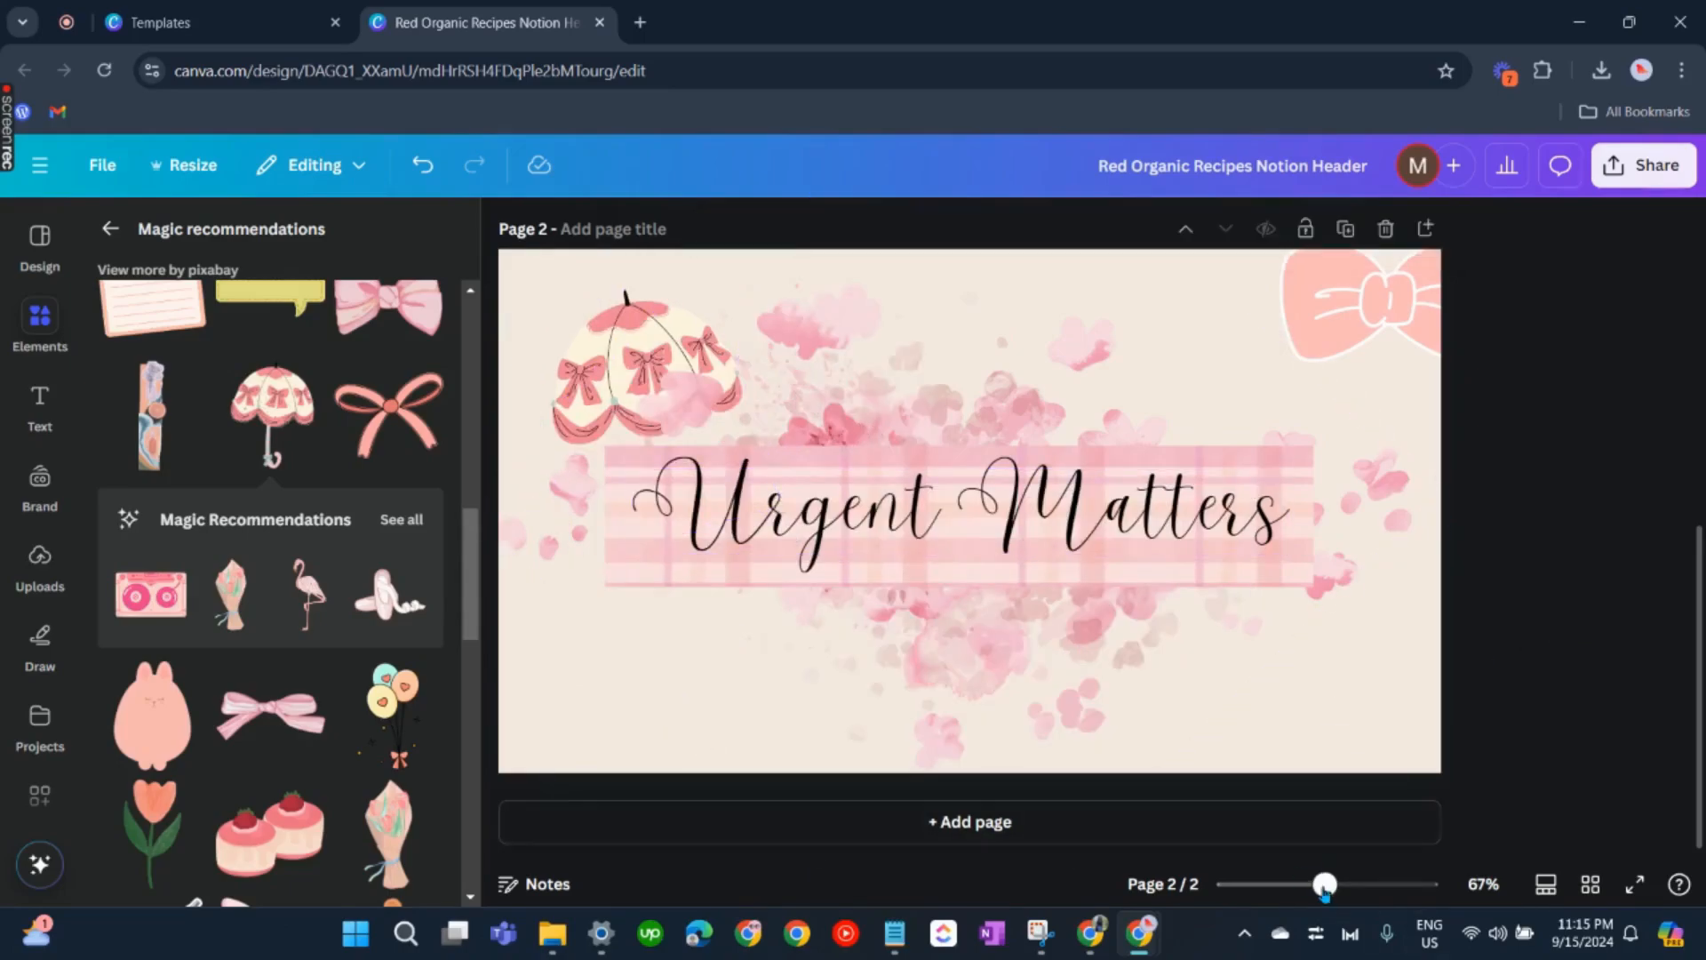
mouse_move(1324, 884)
mouse_down()
mouse_move(1289, 884)
mouse_move(1327, 884)
mouse_up()
scroll(1404, 628, down, 2)
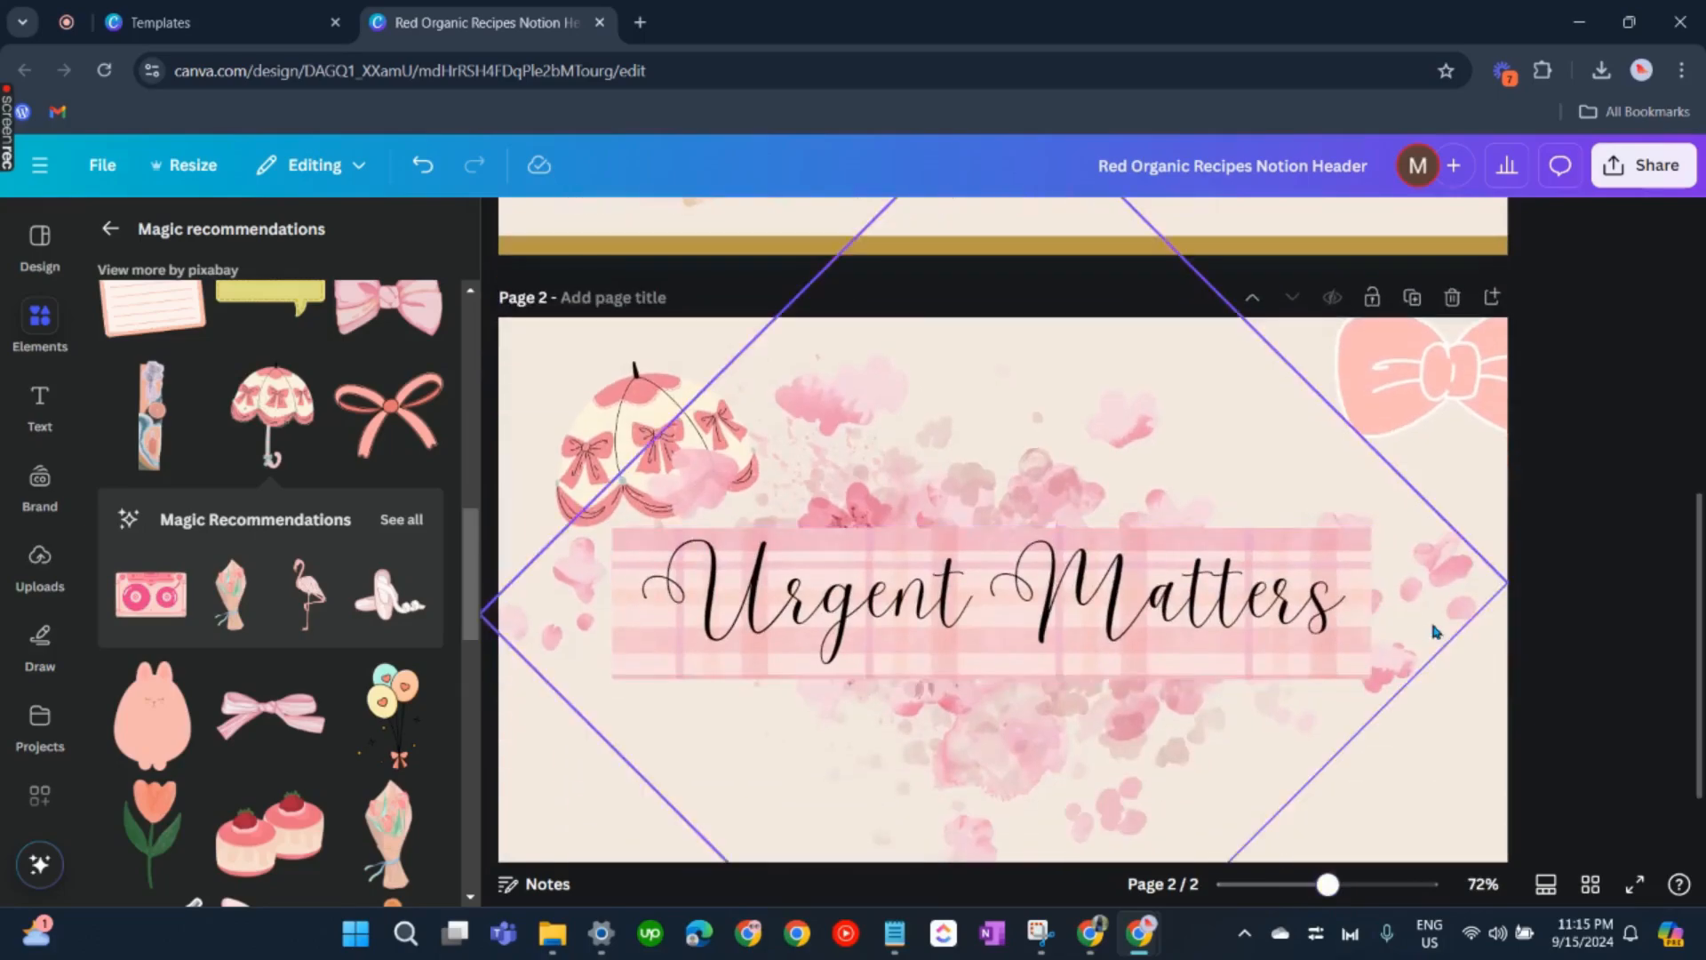
scroll(1493, 665, down, 1)
scroll(1573, 561, up, 1)
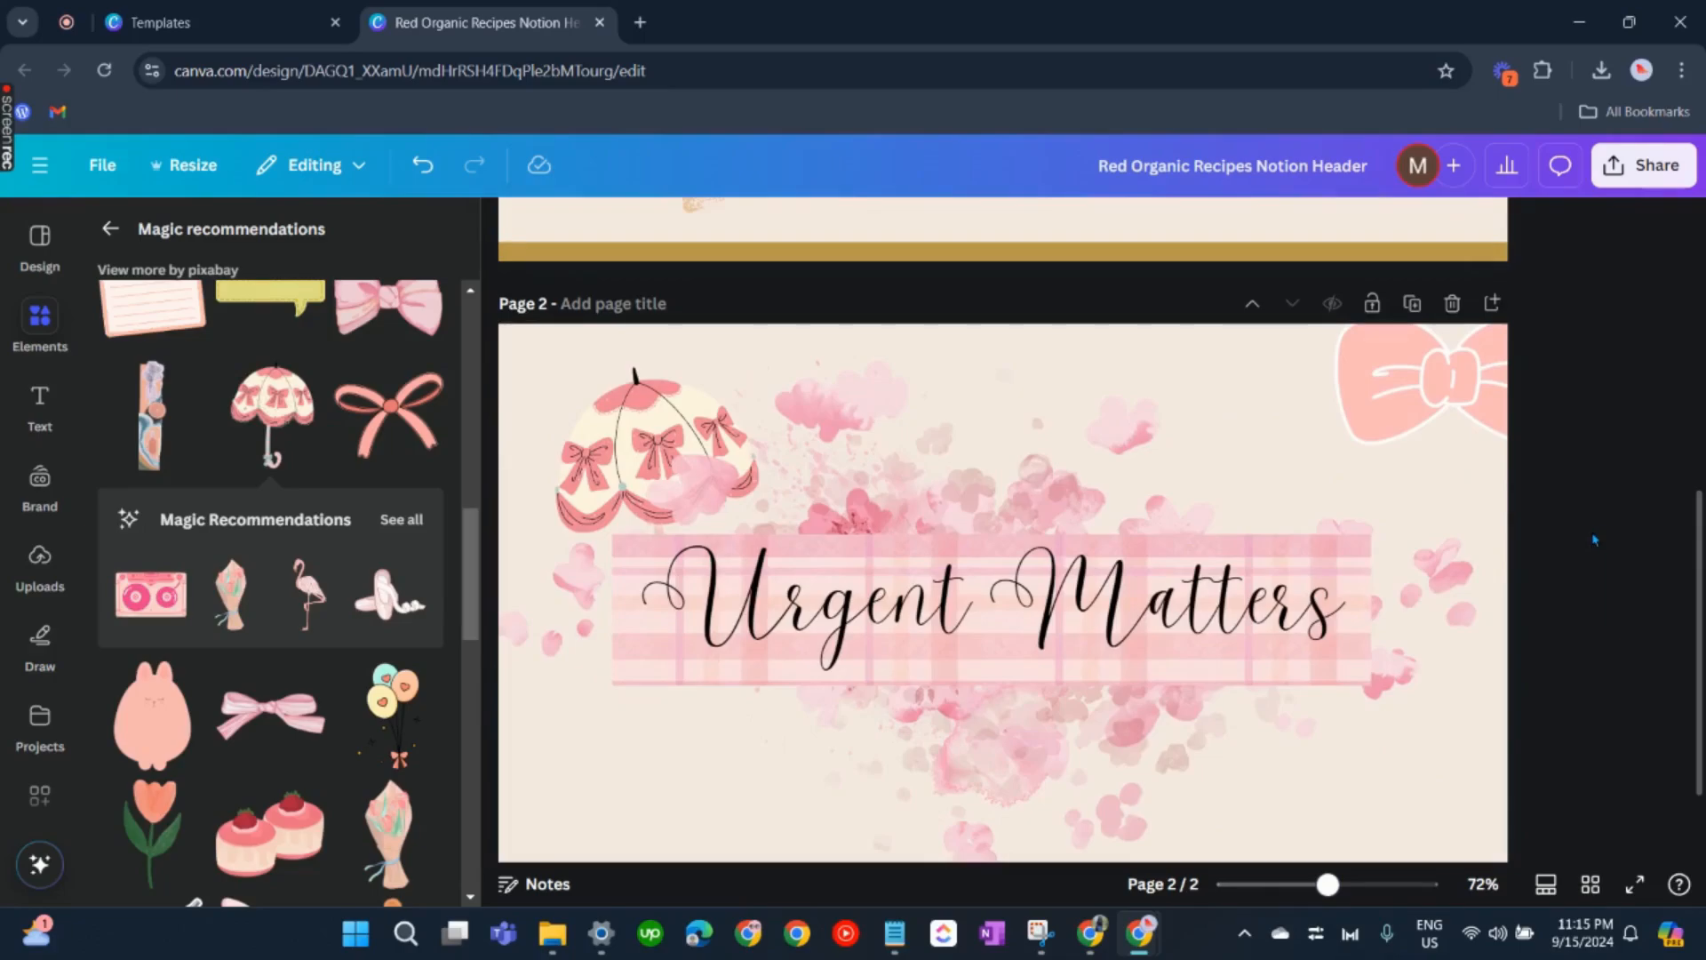
scroll(1593, 540, down, 1)
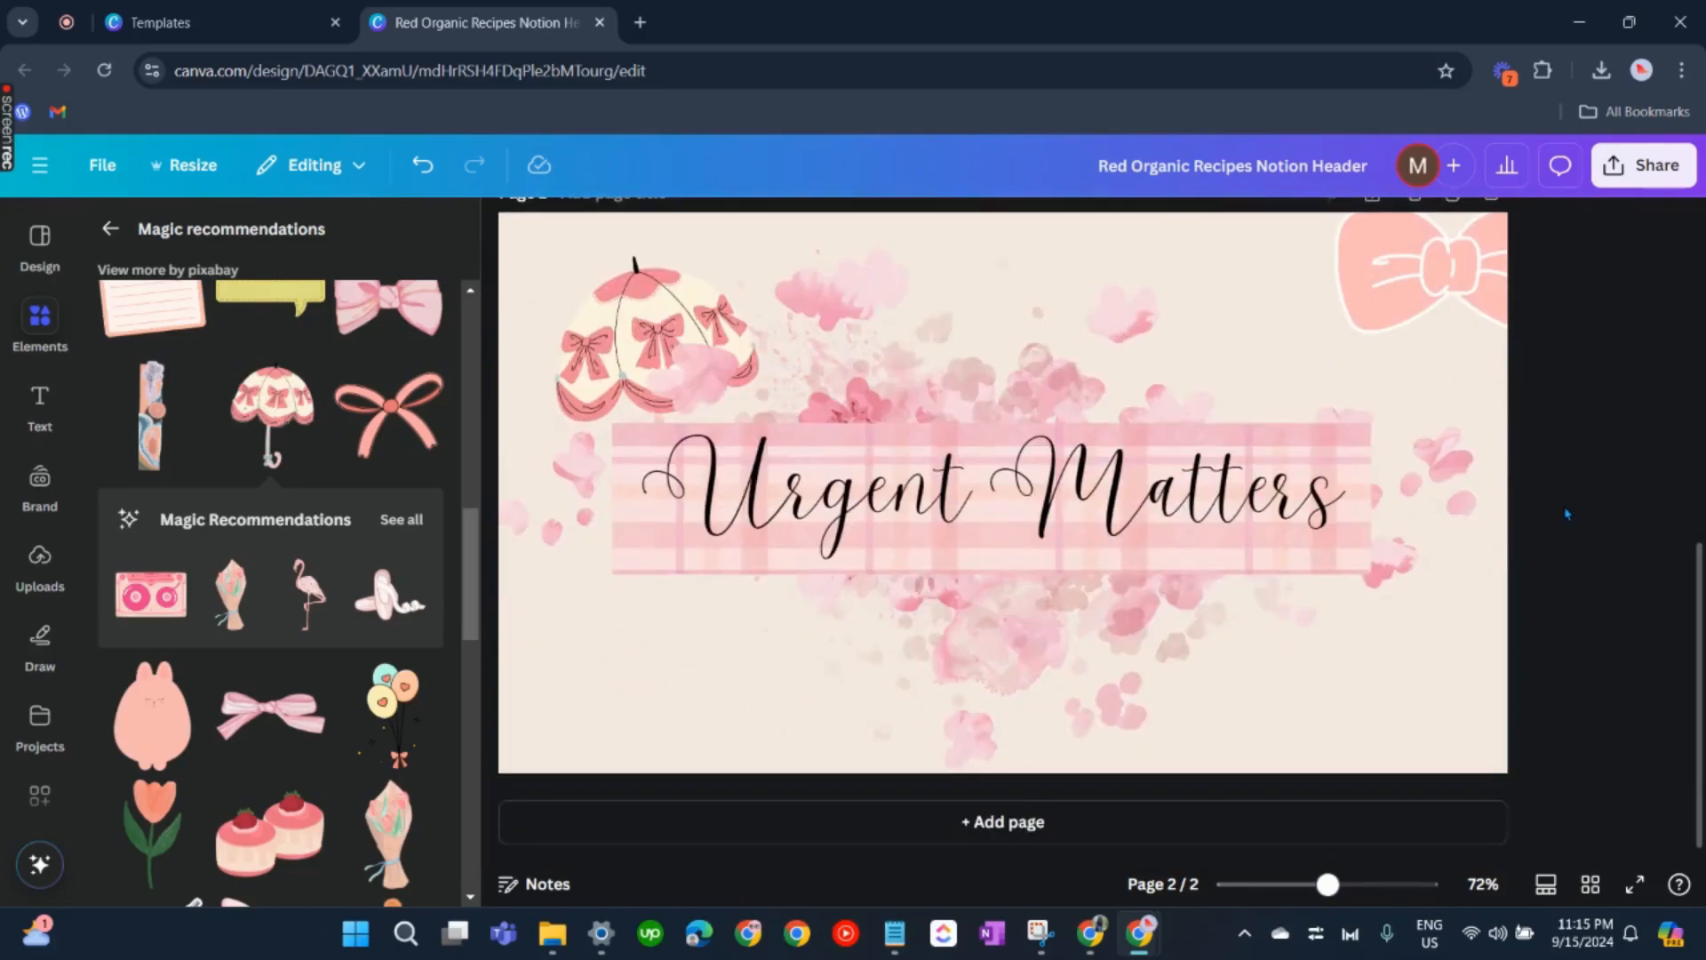